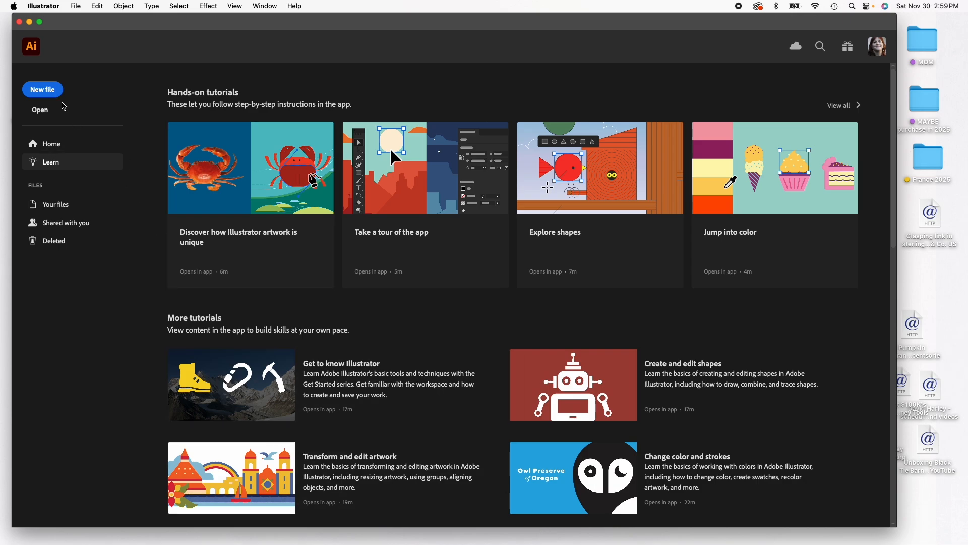
Open Patterns.ai from the pattern design folder on the Desktop
click(41, 110)
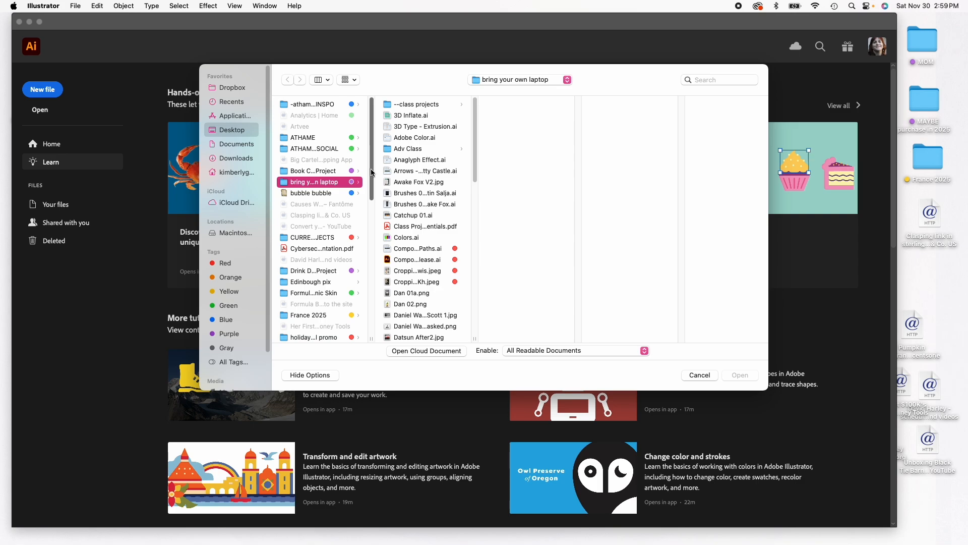
drag(372, 172, 370, 290)
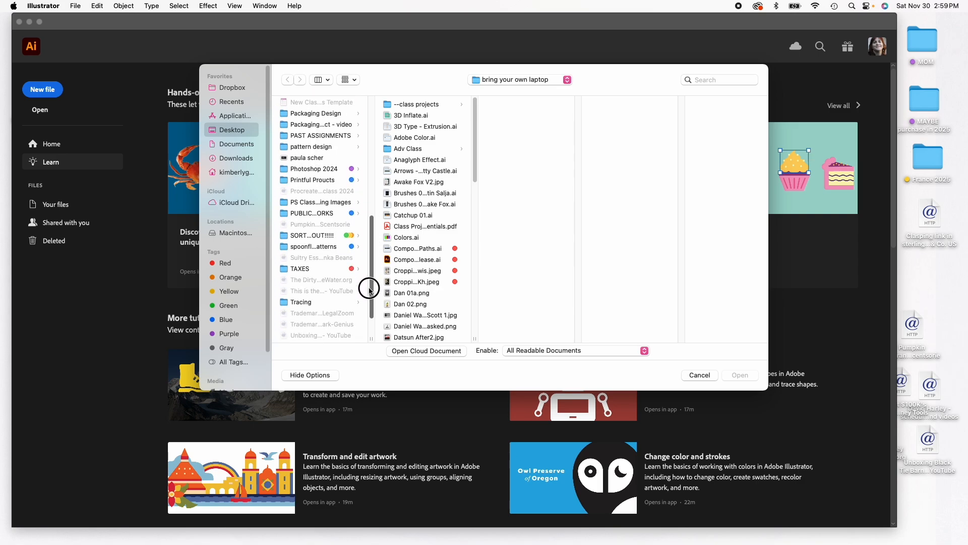
click(341, 146)
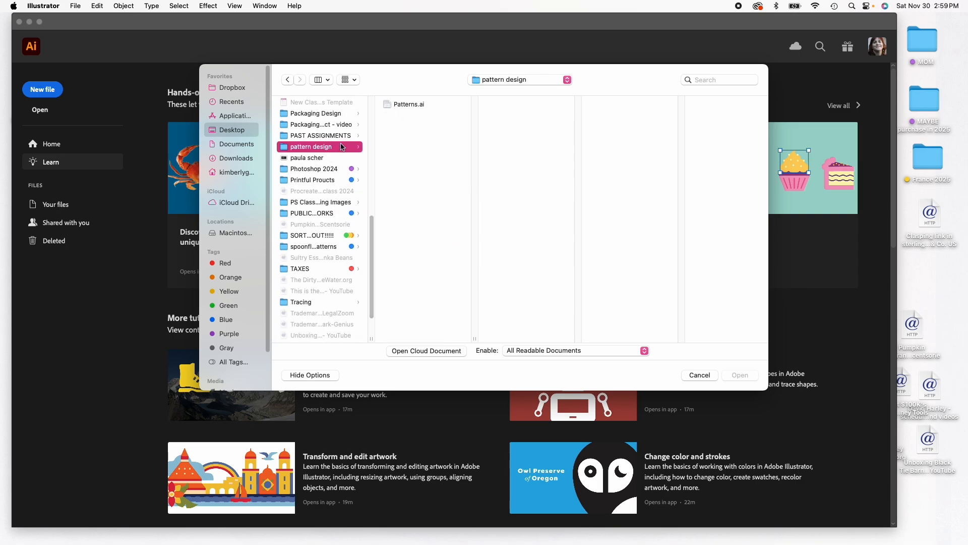
click(409, 104)
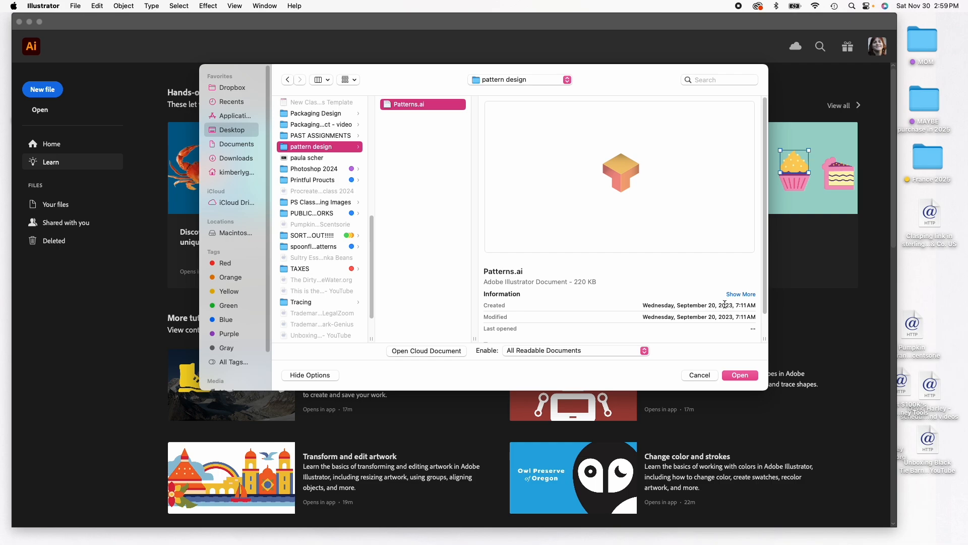
click(737, 375)
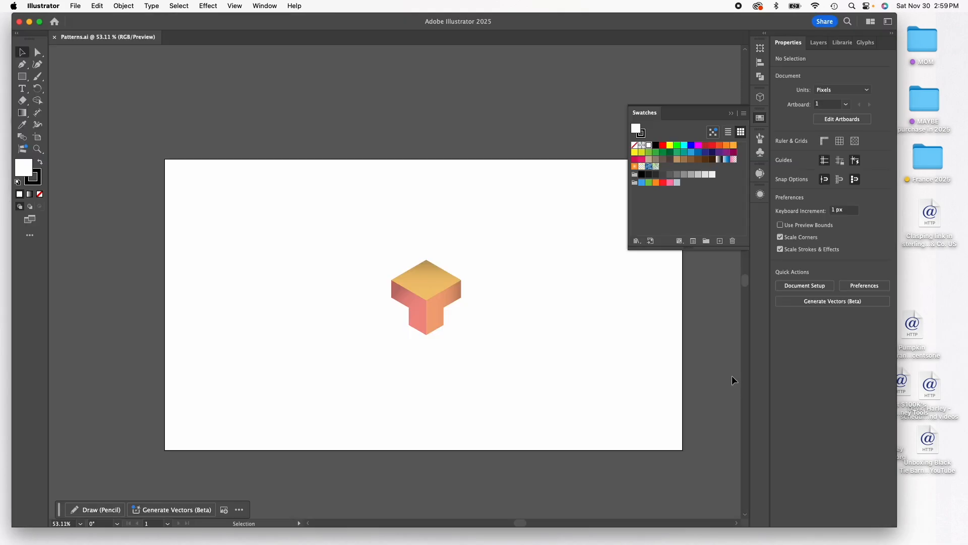
click(433, 285)
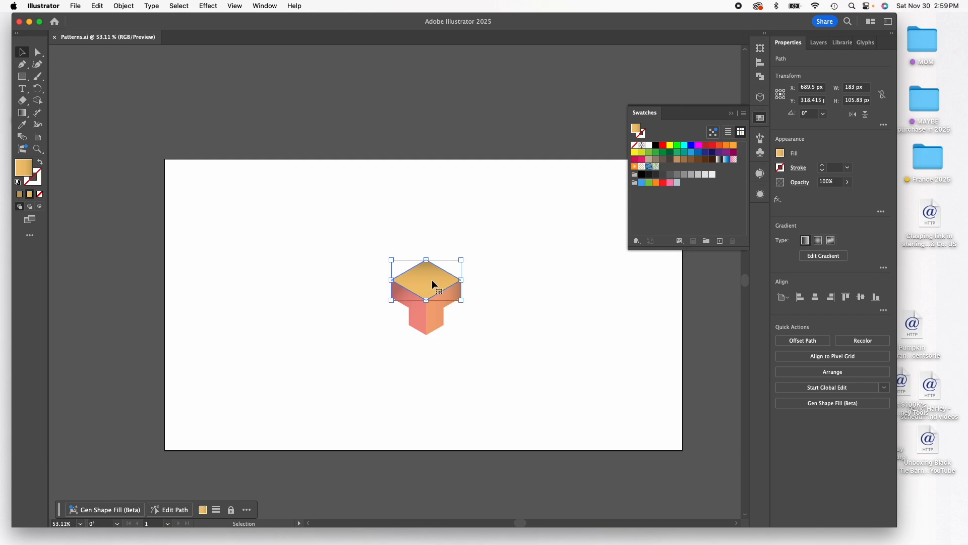
drag(432, 278, 432, 274)
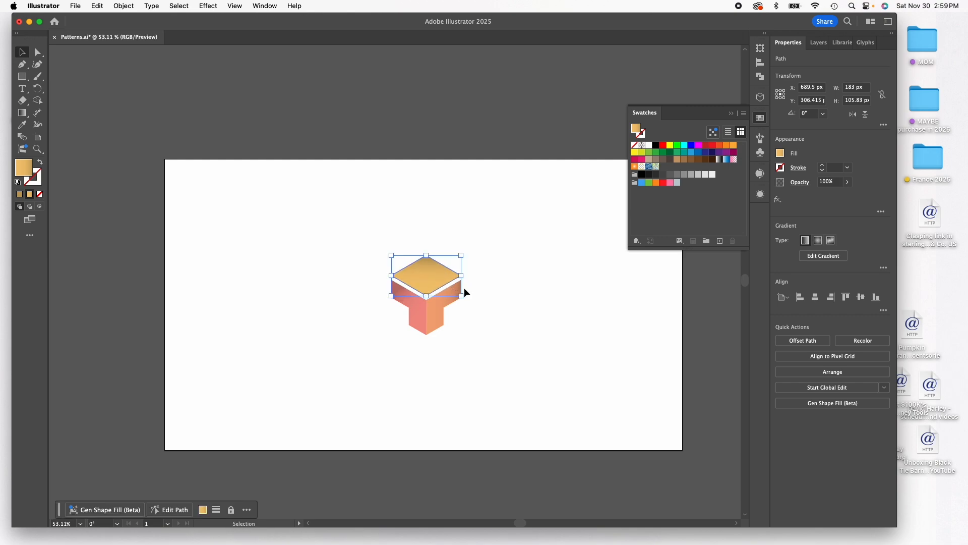
key(super+z)
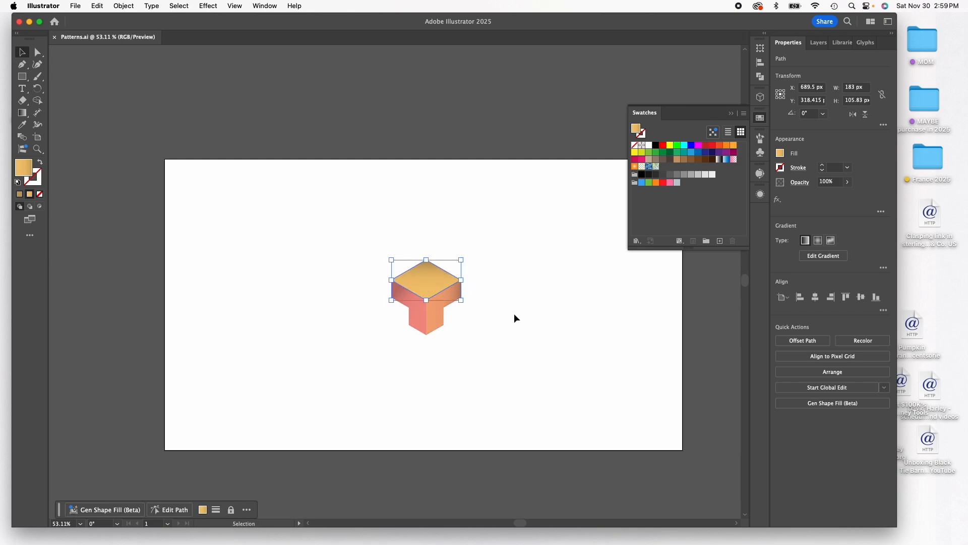
click(510, 312)
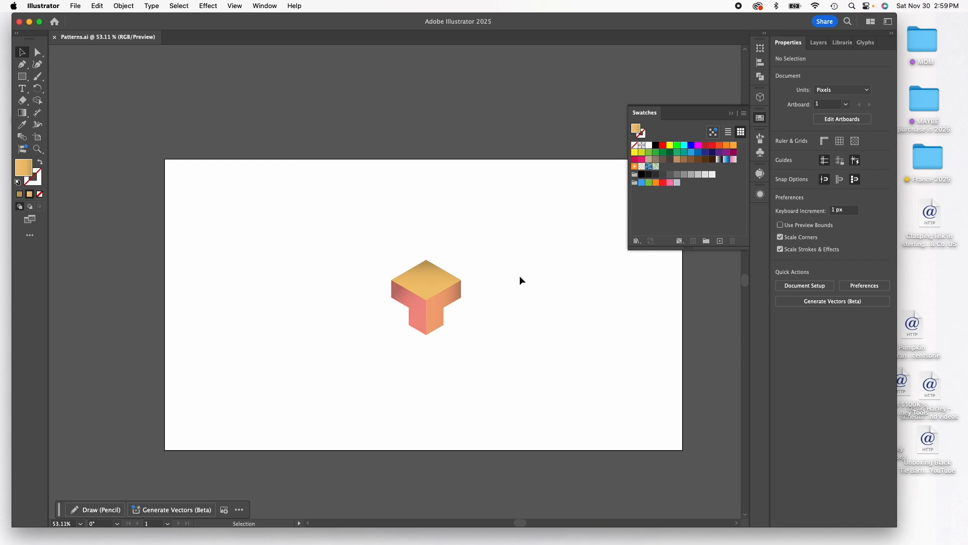
Make a new pattern from all the faces of the T-shaped block and move the pattern settings clear of the artwork
drag(379, 253, 499, 353)
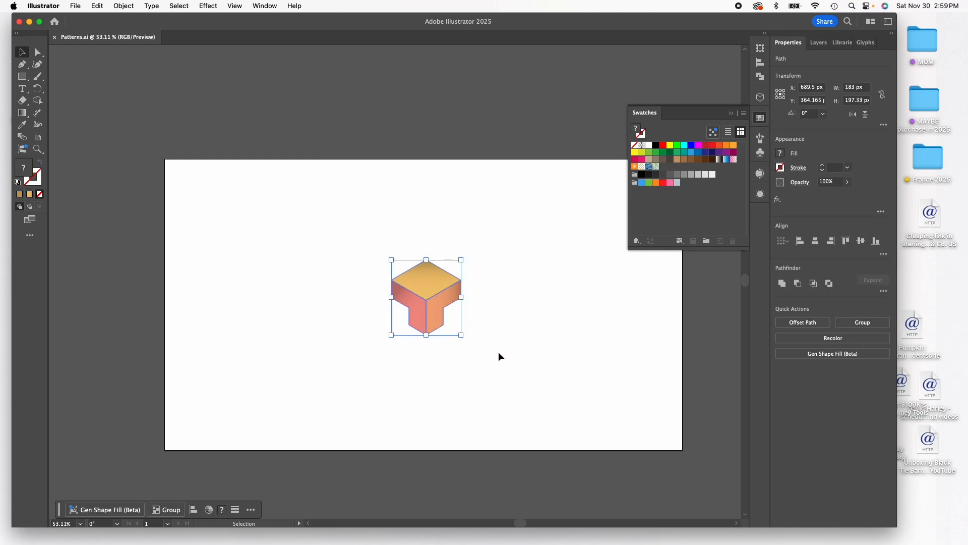
click(124, 6)
mouse_move(141, 395)
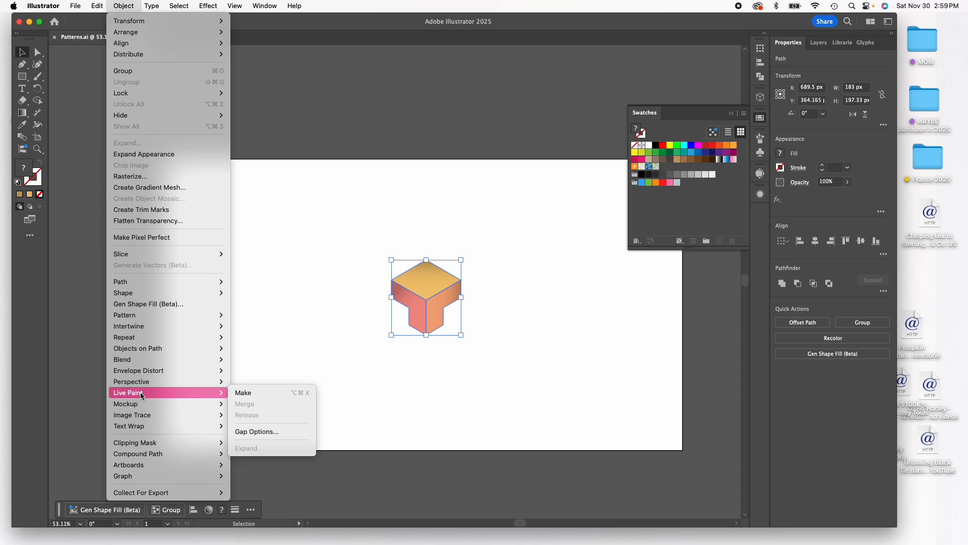
mouse_move(177, 314)
click(241, 315)
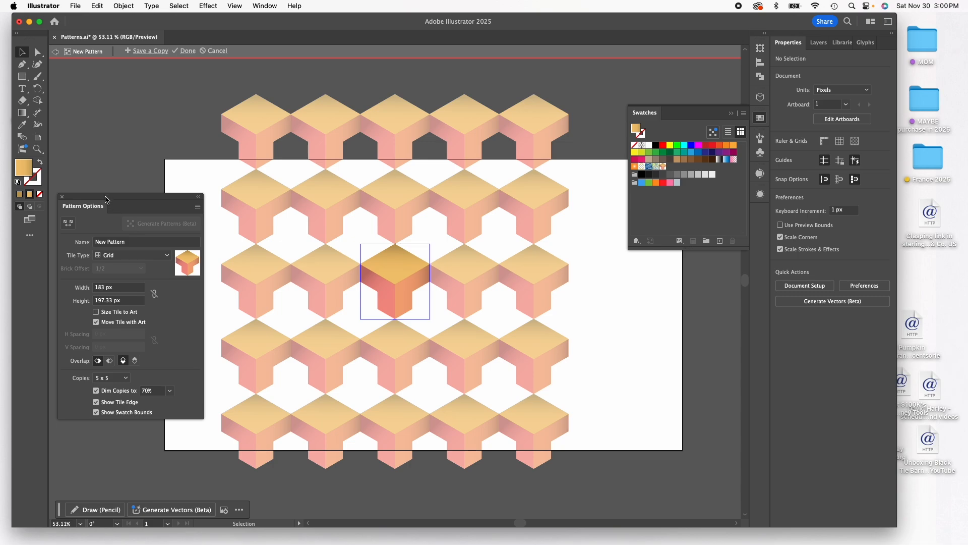
drag(109, 196, 646, 279)
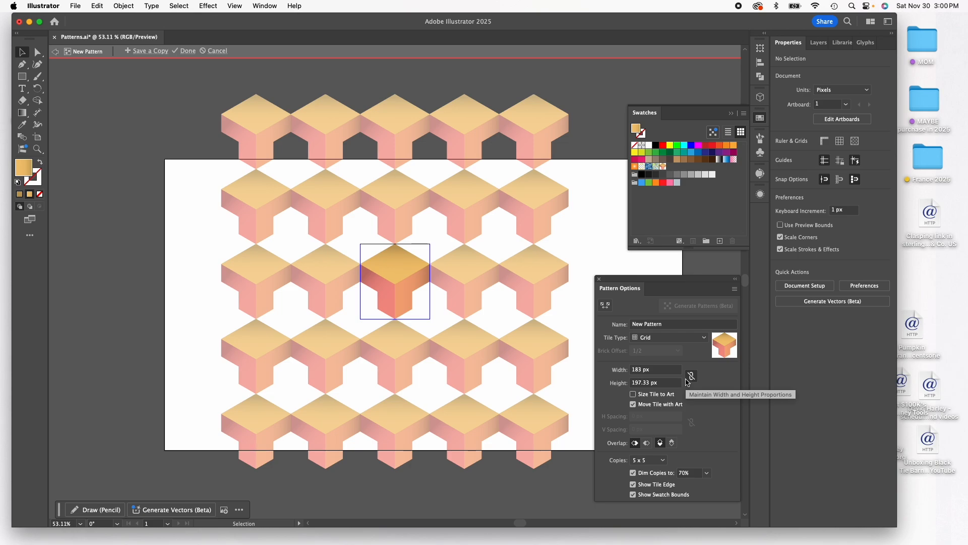
Try the Brick by Row and Brick by Column tile types, and set the pattern's tile type to Hex by Column
click(700, 341)
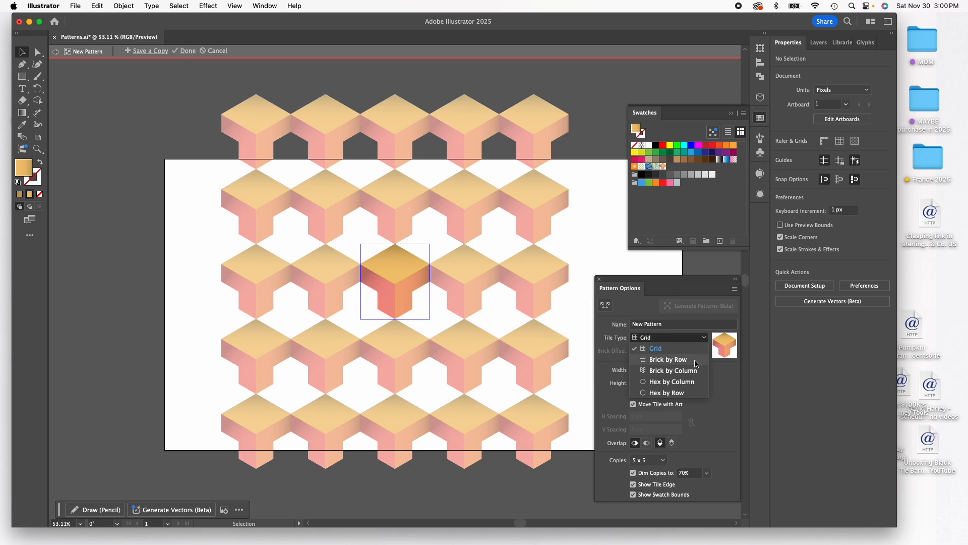
click(697, 361)
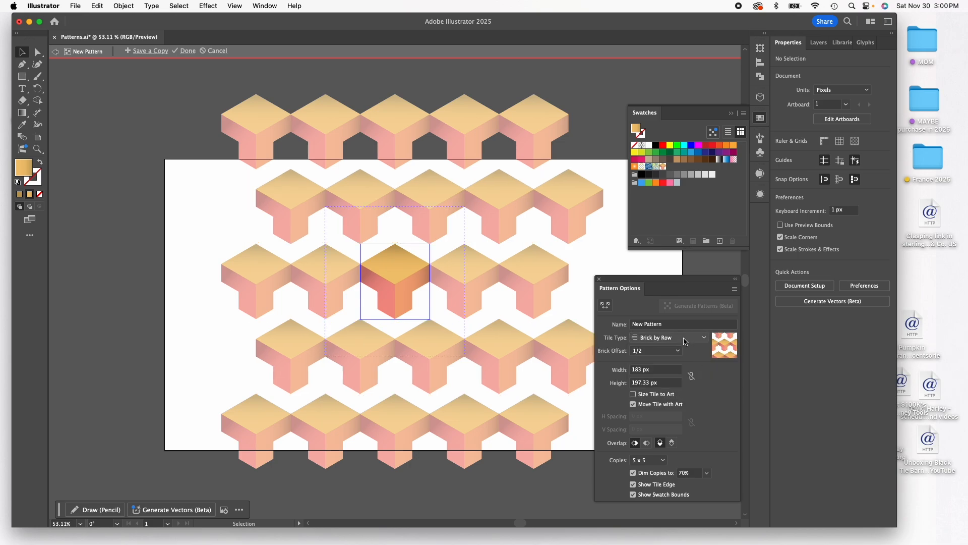
click(686, 339)
click(687, 371)
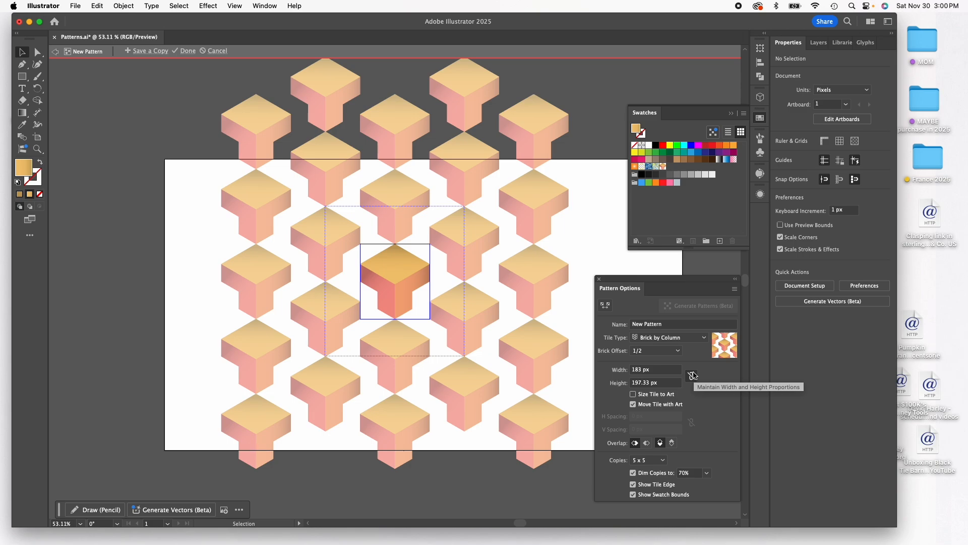
click(685, 342)
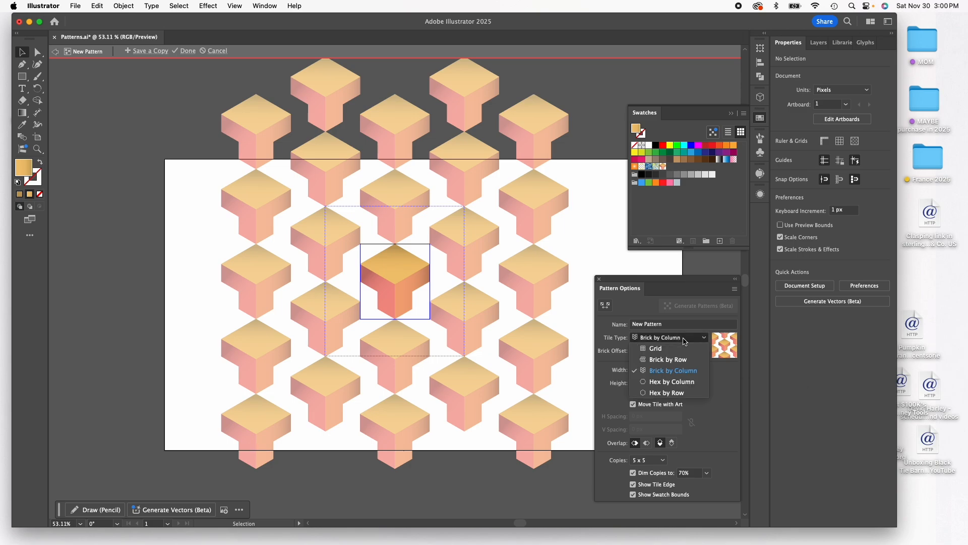
click(689, 380)
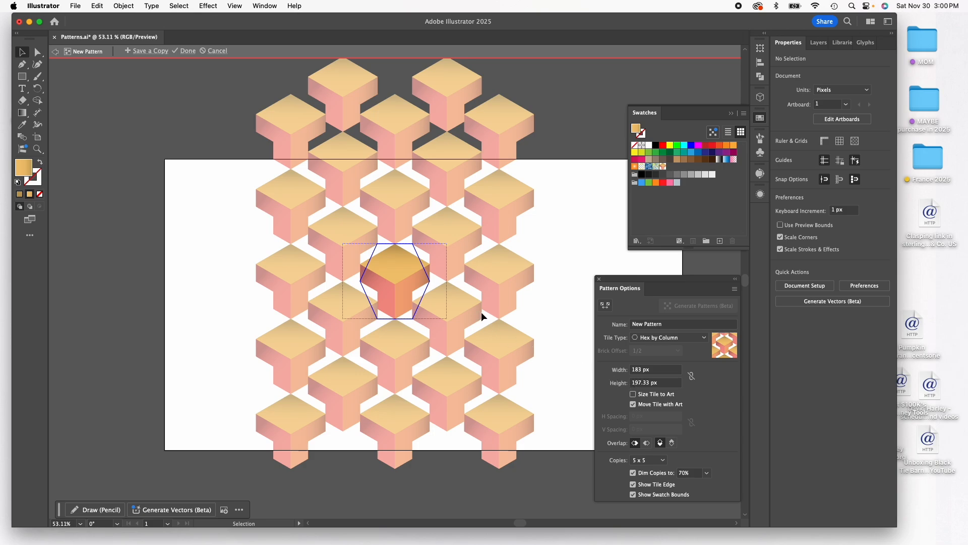
Reduce the pattern tile's height to 145 px so that the gaps between the blocks close
key(super+equal)
key(super+equal)
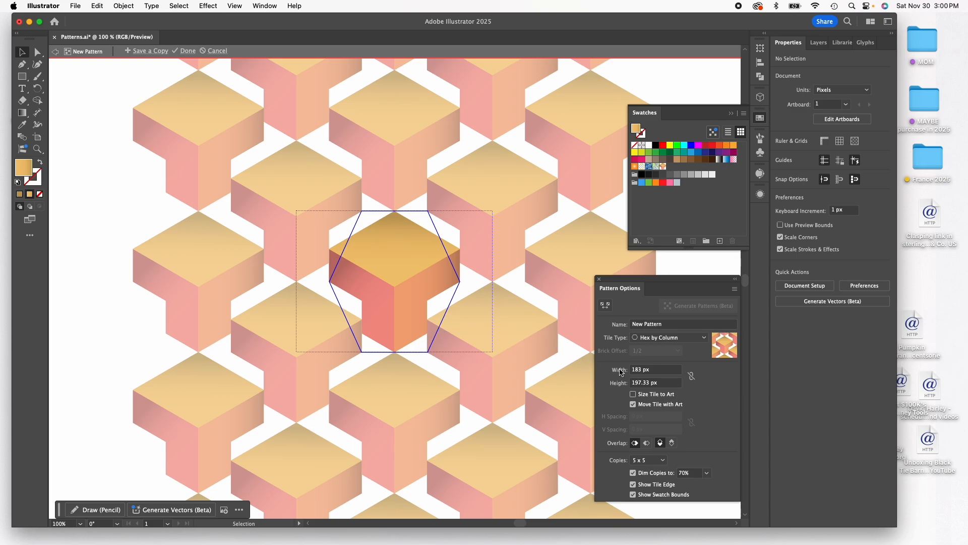
click(671, 387)
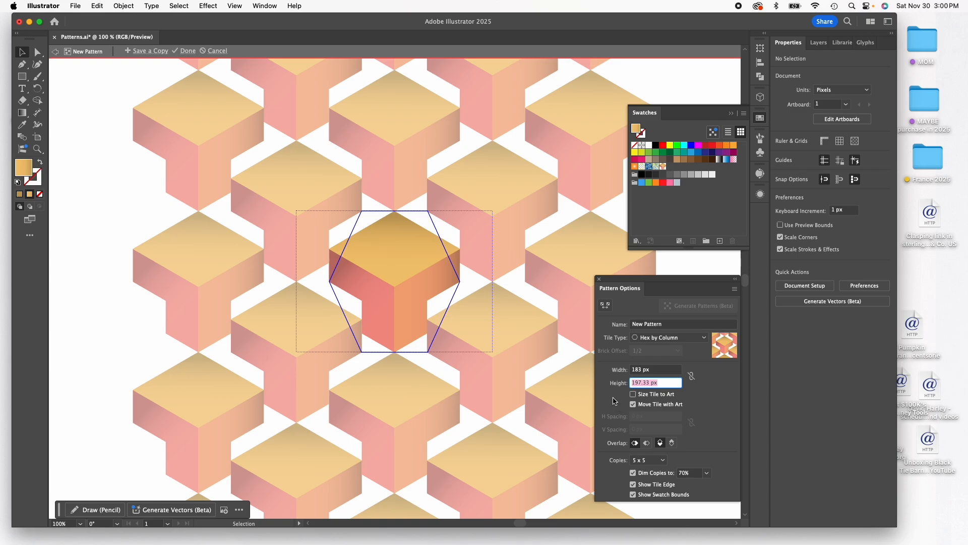
text(197)
key(Return)
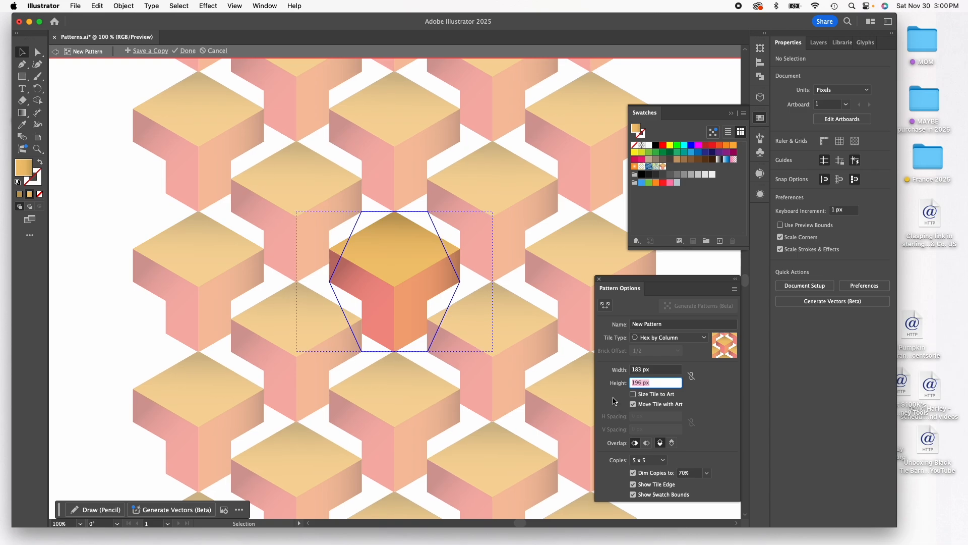
key(Down)
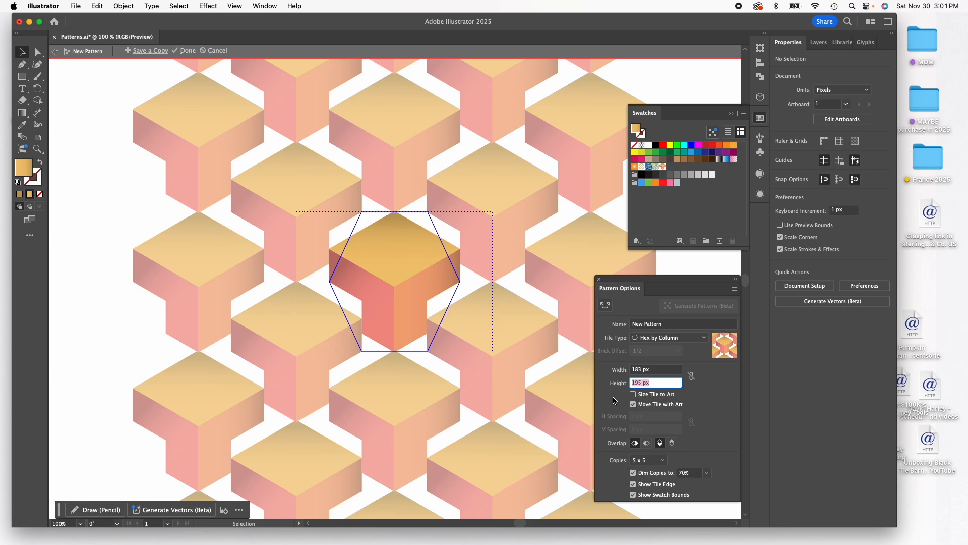
key(Down)
key(Down)
key(Down)
key(Down)
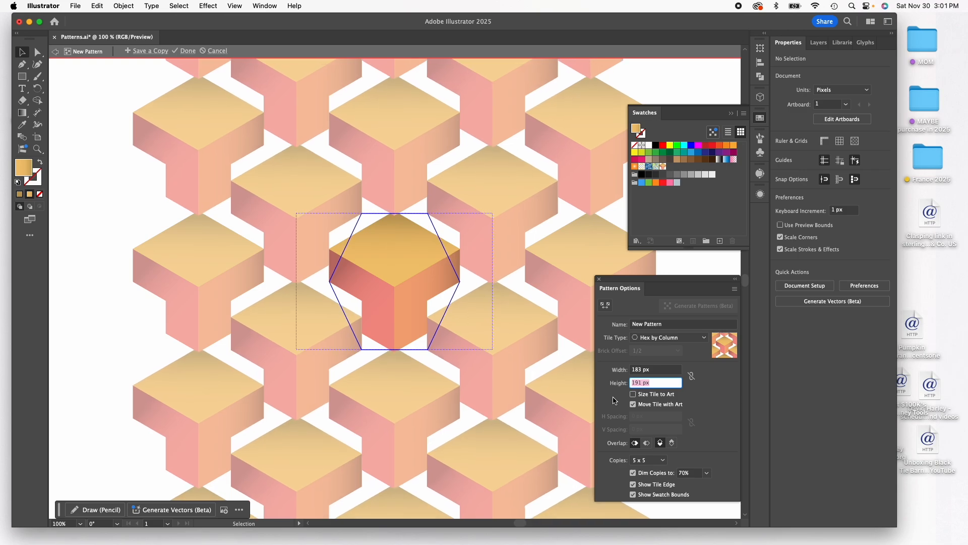
key(Down)
key(Down)
key(Down)
key(Down)
key(Down)
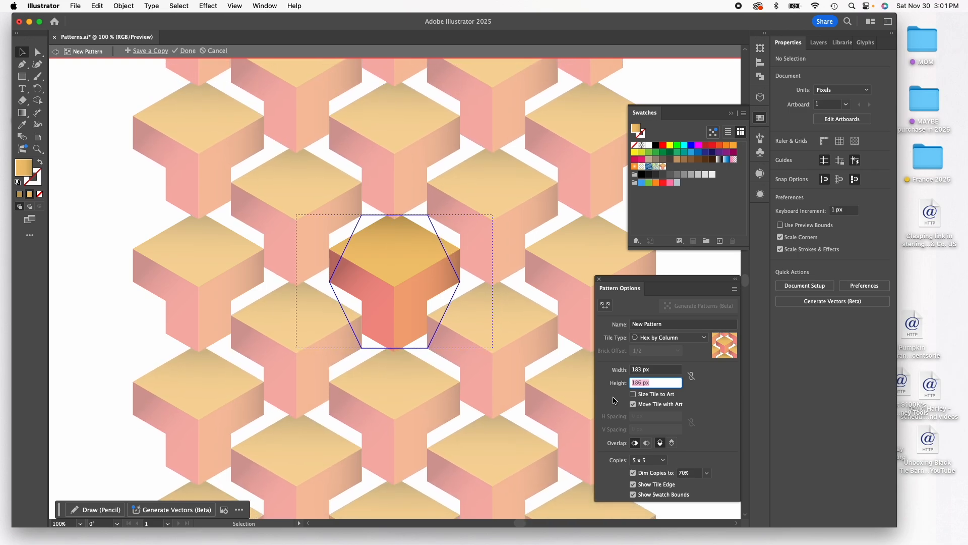
key(Down)
key(Down)
key(Down)
key(Down)
key(Down)
key(Down)
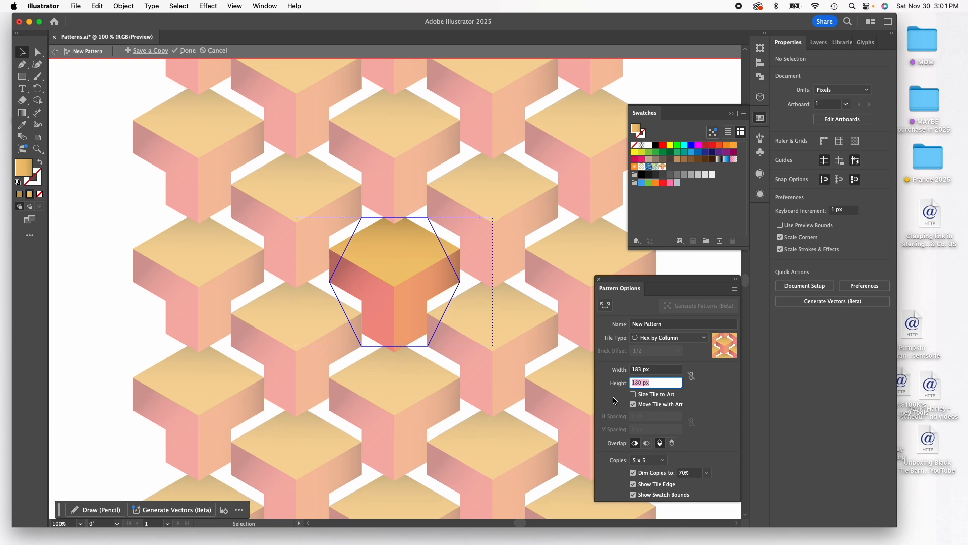
key(Down)
key(Down)
key(Down)
key(Down)
key(Down)
key(Down)
key(Down)
key(Down)
key(Down)
key(Down)
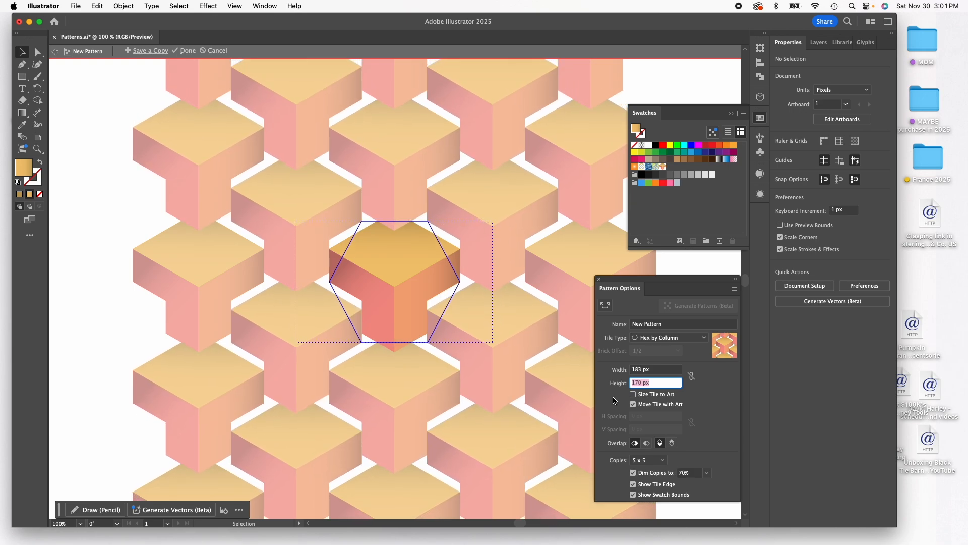
key(Down)
key(Down)
key(Down)
key(Down)
key(Down)
key(Down)
key(Down)
key(Down)
key(Down)
key(Down)
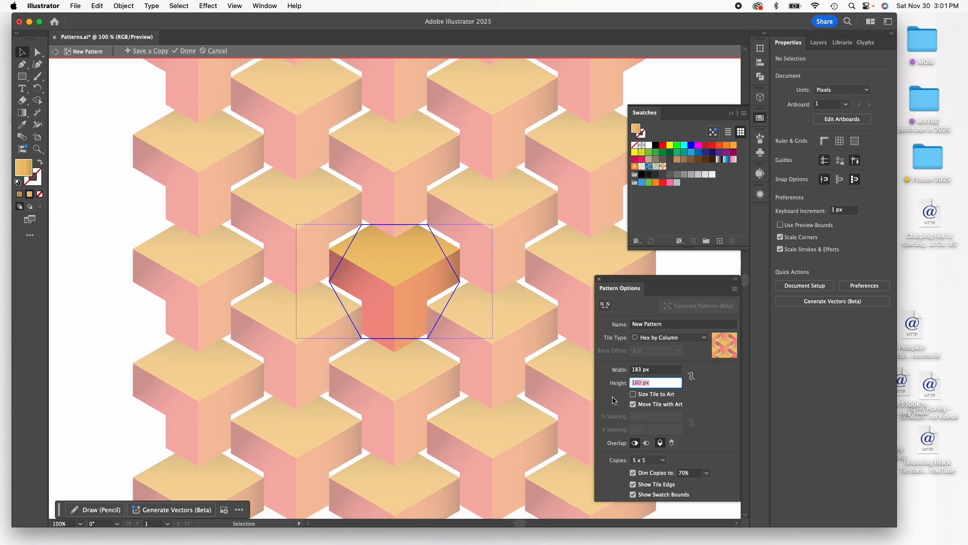
key(Down)
key(Down)
key(Down)
key(Down)
key(Down)
key(Down)
key(Down)
key(Down)
key(Down)
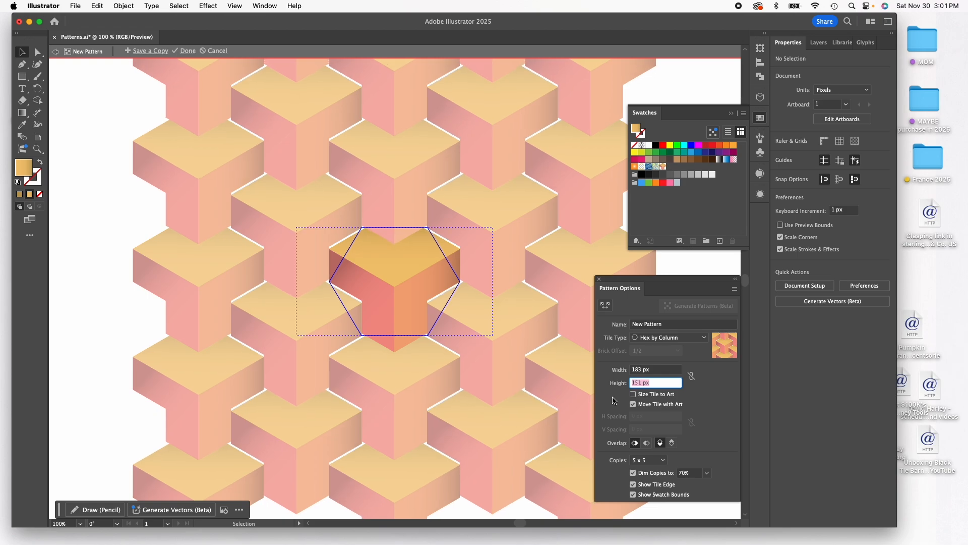
key(Down)
key(Down)
key(Down)
key(Down)
key(Down)
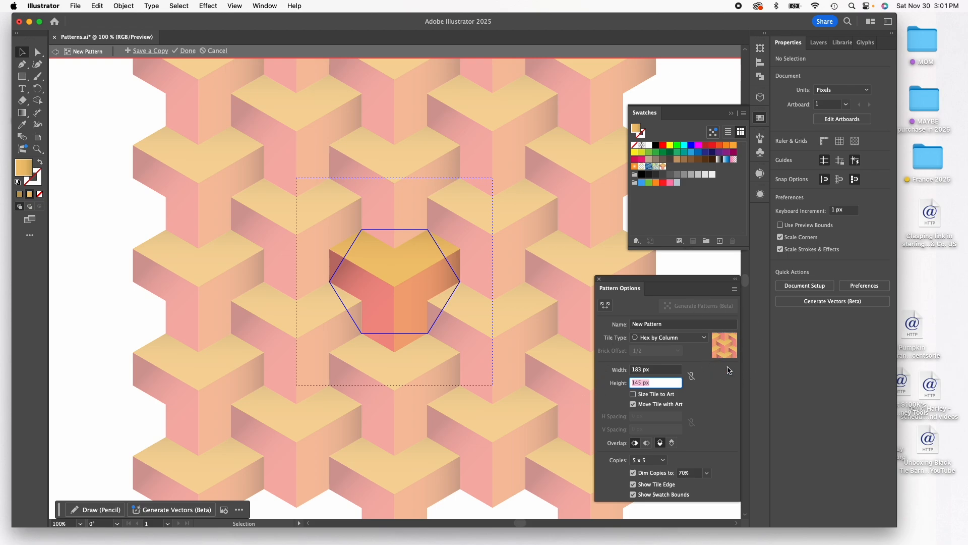
Compare the tile overlap options, set Right in Front with Bottom in Front, and finish editing the pattern
click(647, 446)
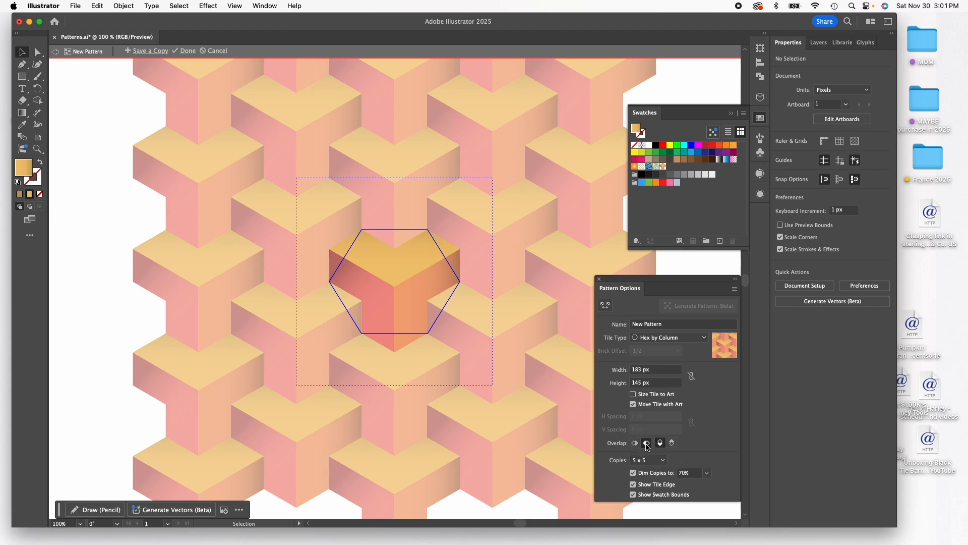
click(672, 444)
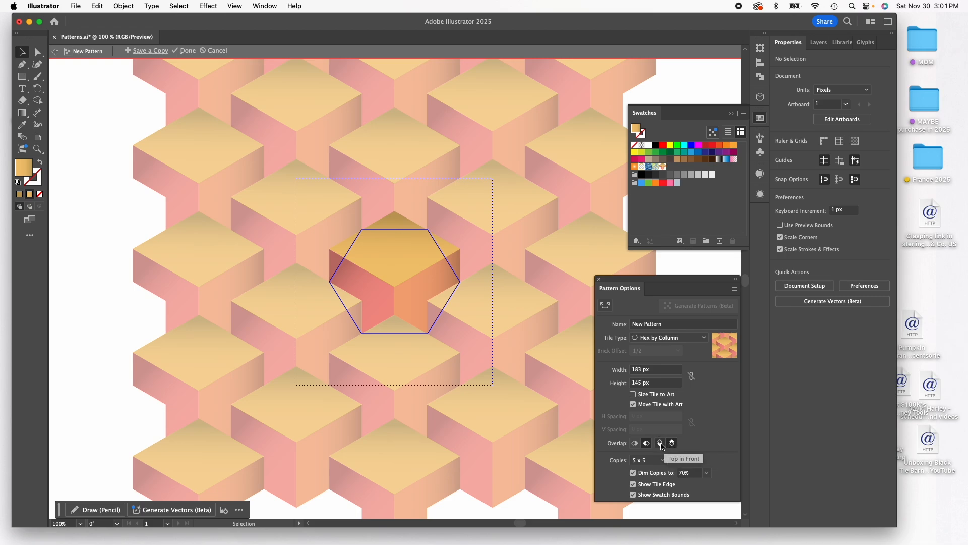
click(662, 445)
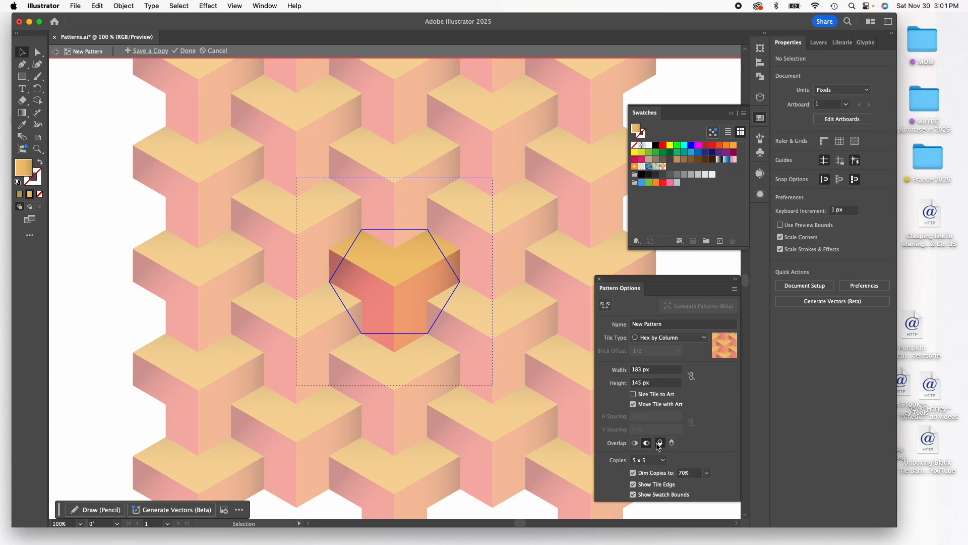
click(636, 444)
click(647, 444)
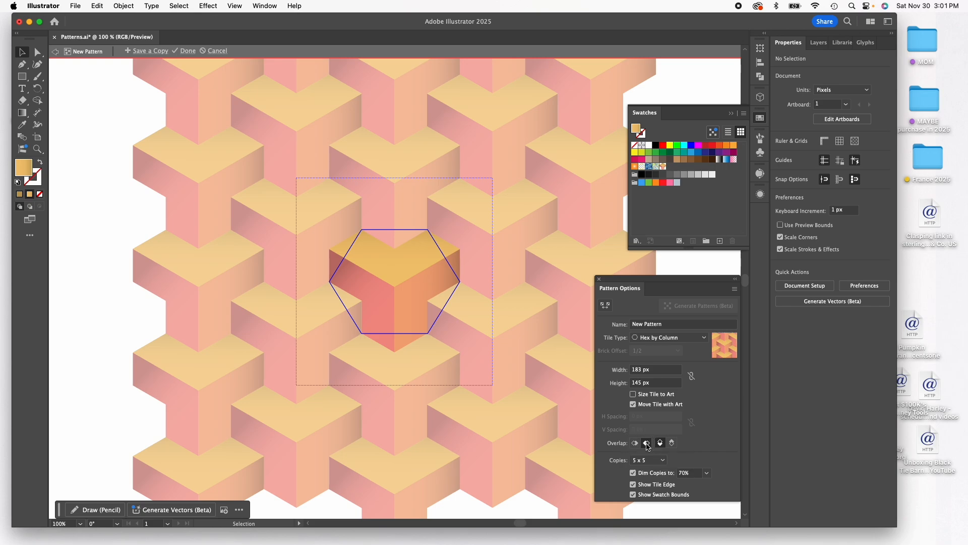
click(672, 444)
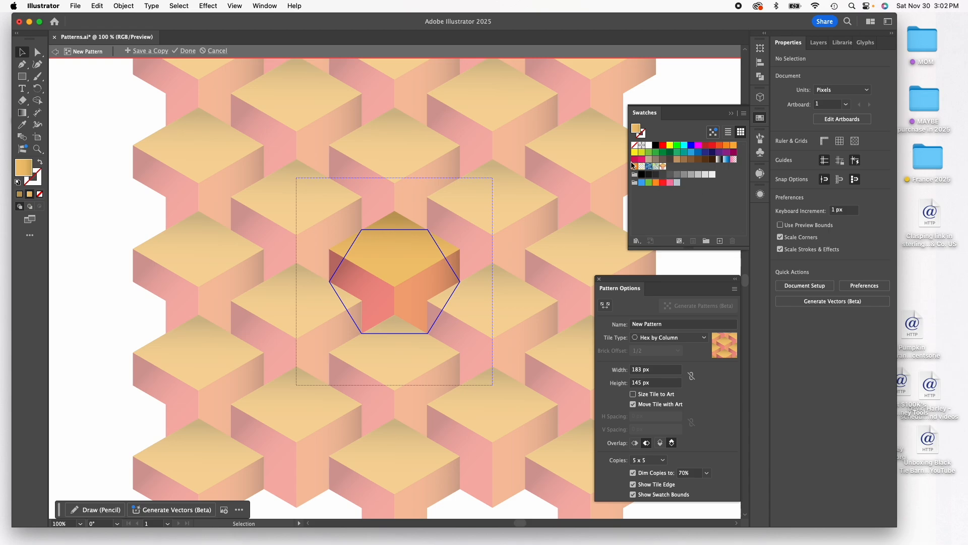
click(187, 52)
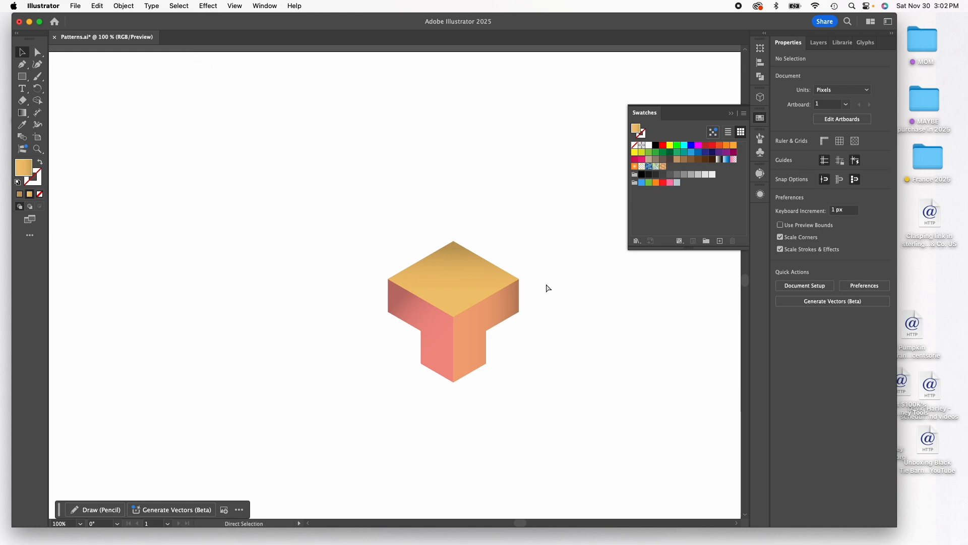
Move the whole T-shaped block off the artboard, just above its upper-left corner
key(super+minus)
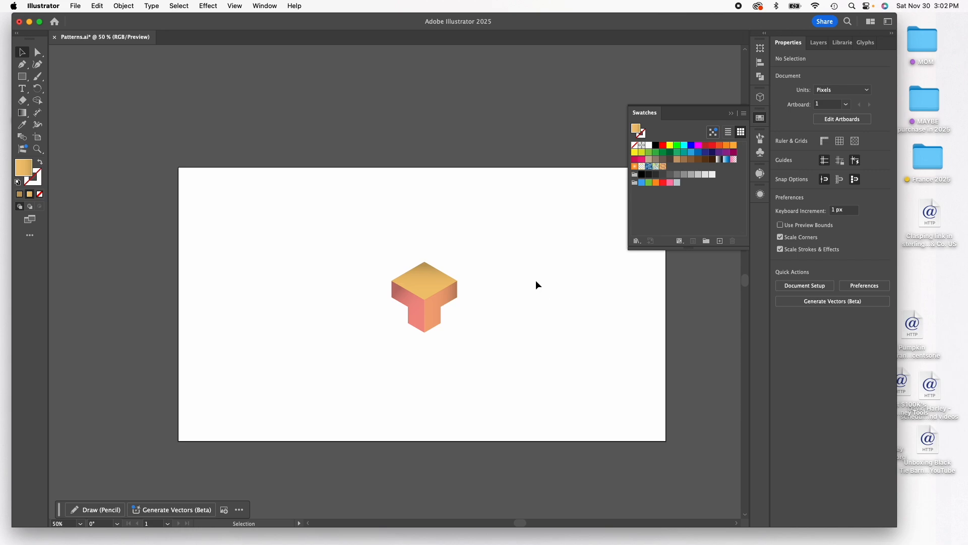
click(447, 319)
drag(432, 317, 190, 125)
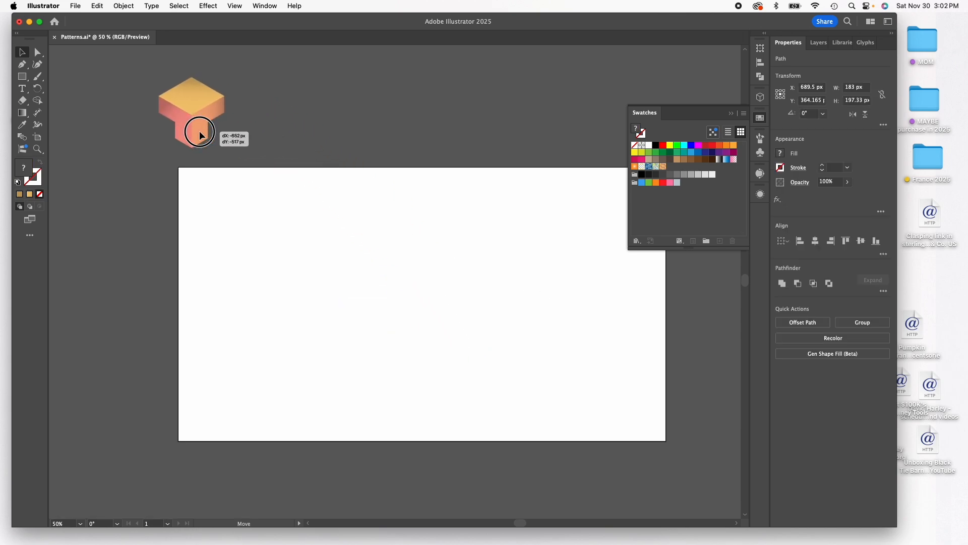
click(288, 259)
Try the block pattern swatch as the fill of a rectangle about 1011 by 645 px on the artboard, and delete the rectangle
click(22, 76)
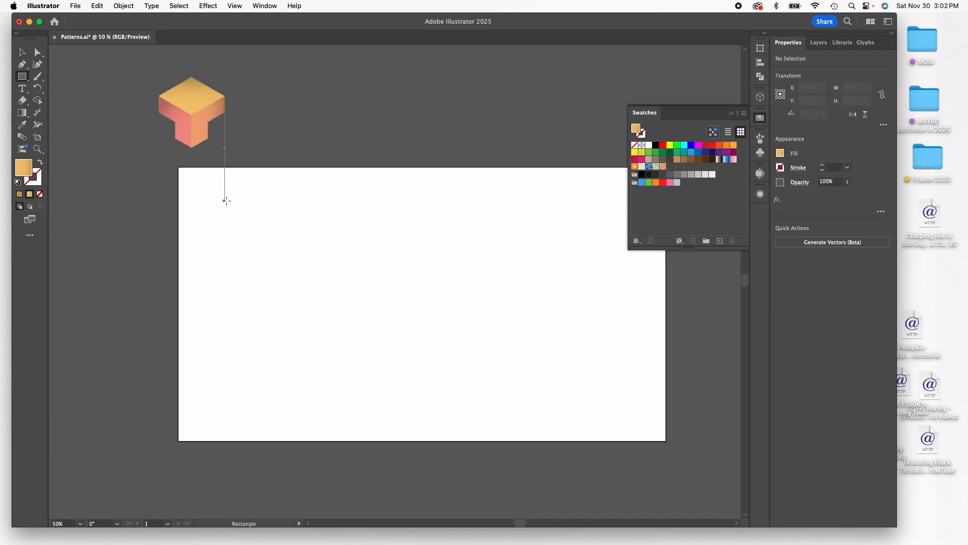
drag(225, 201, 586, 432)
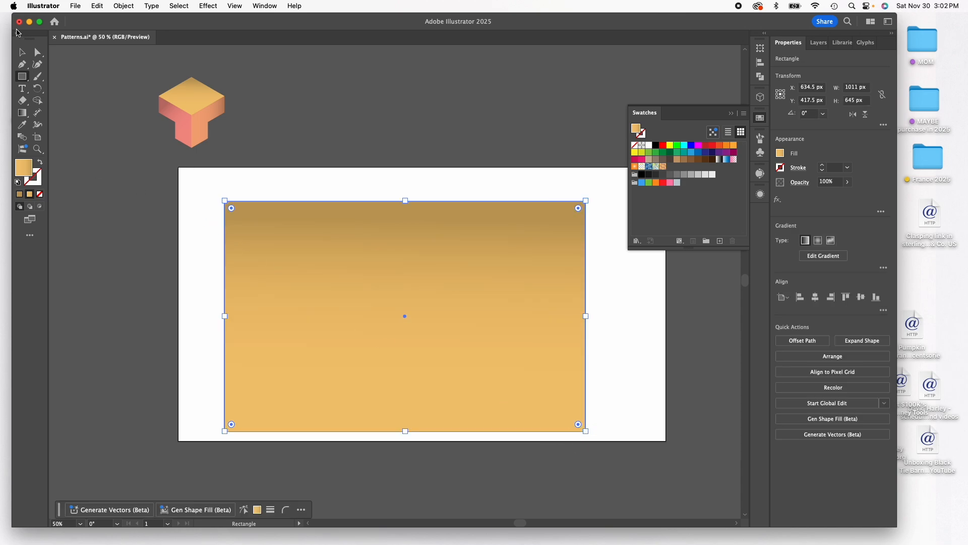
click(22, 52)
drag(352, 302, 349, 285)
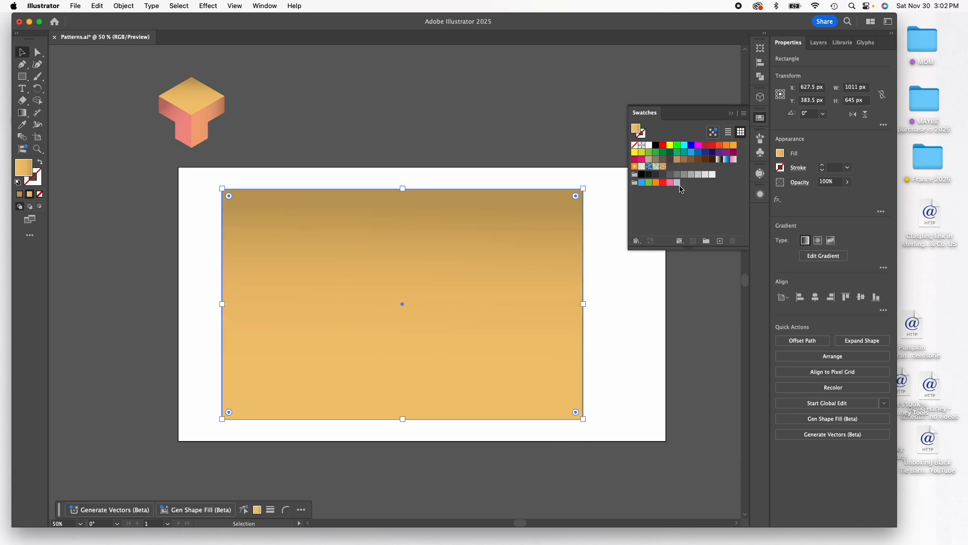
click(663, 166)
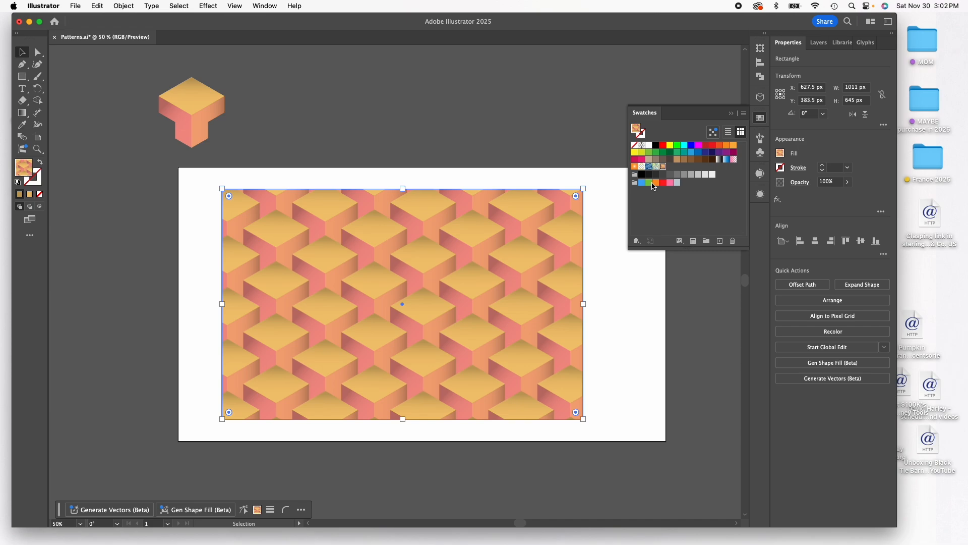
click(511, 149)
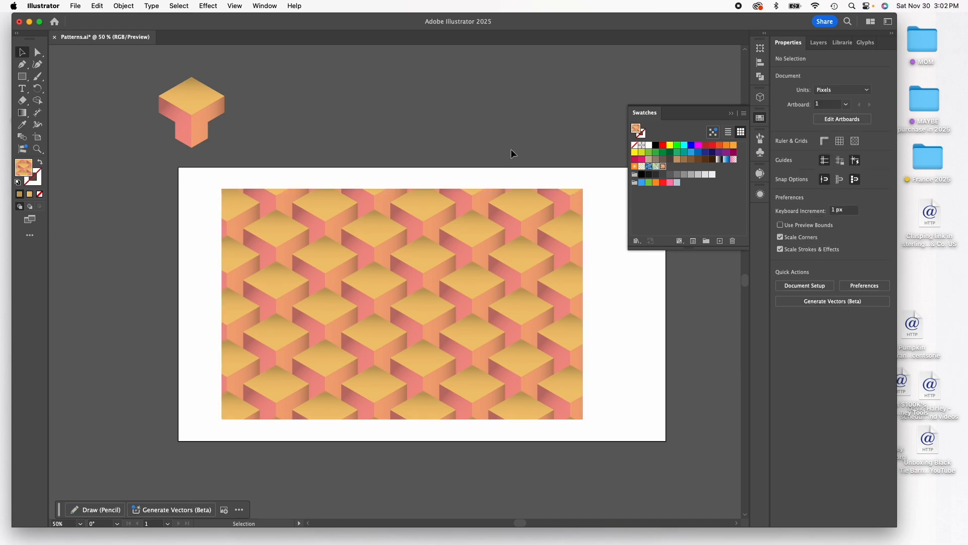
click(467, 249)
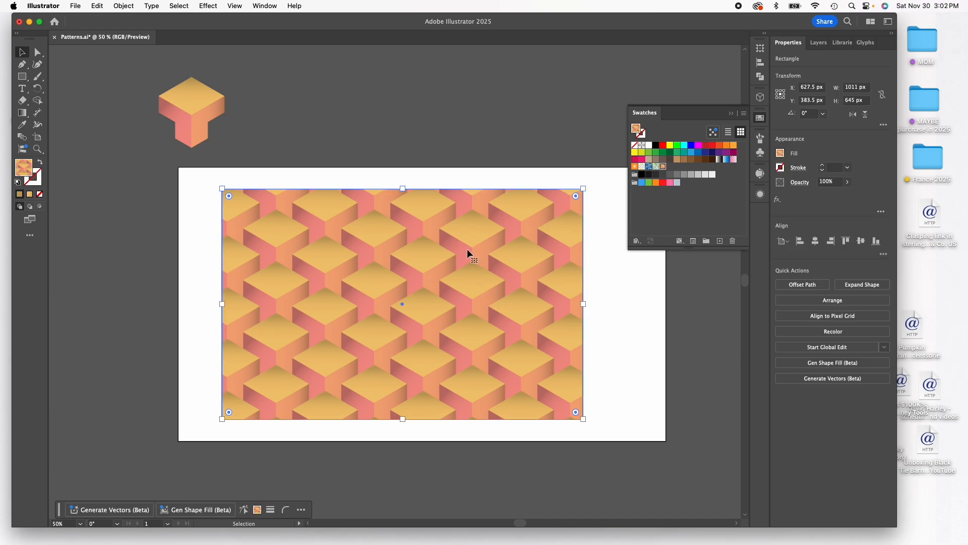
key(Delete)
Add a line of text with the first name in capitals, enlarge it to about 997 px wide and place it mid-artboard
click(22, 89)
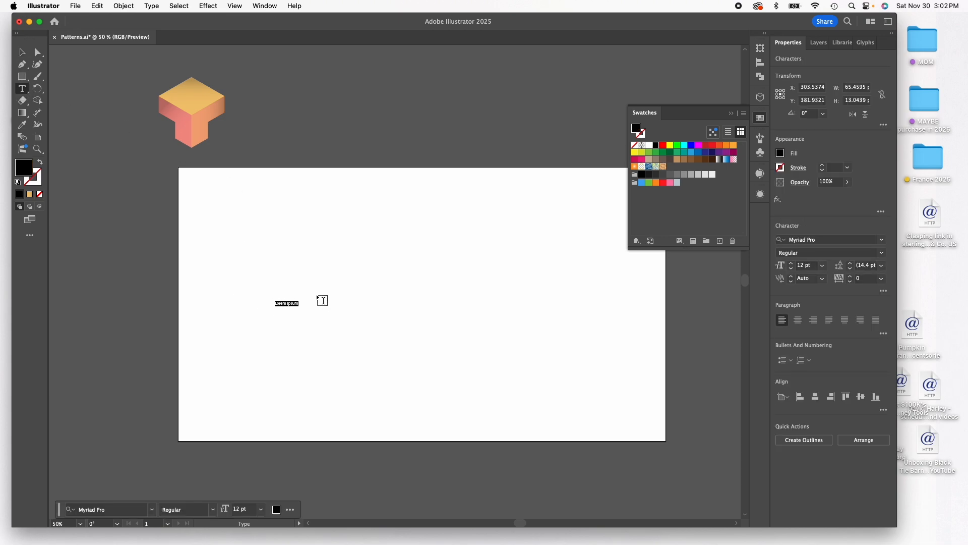
text(KIMBERLY)
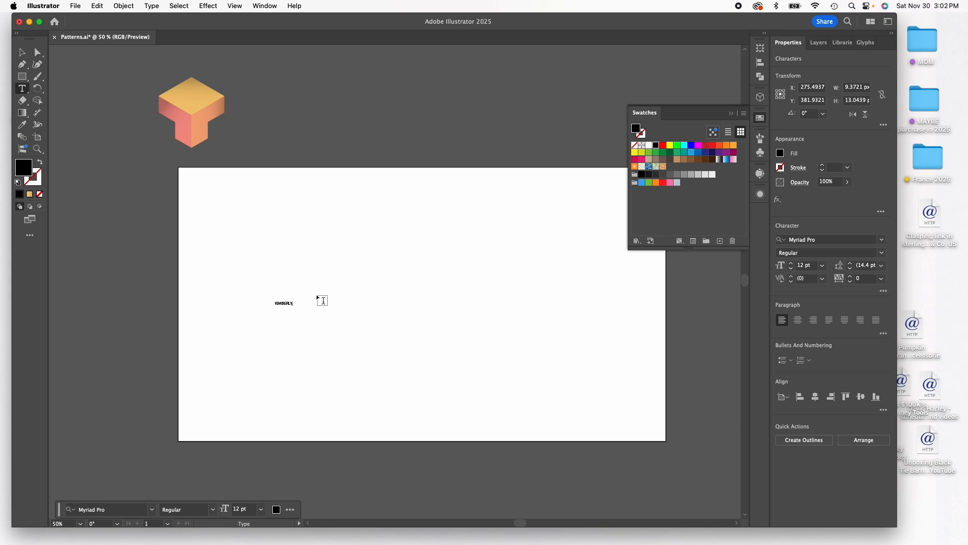
click(24, 52)
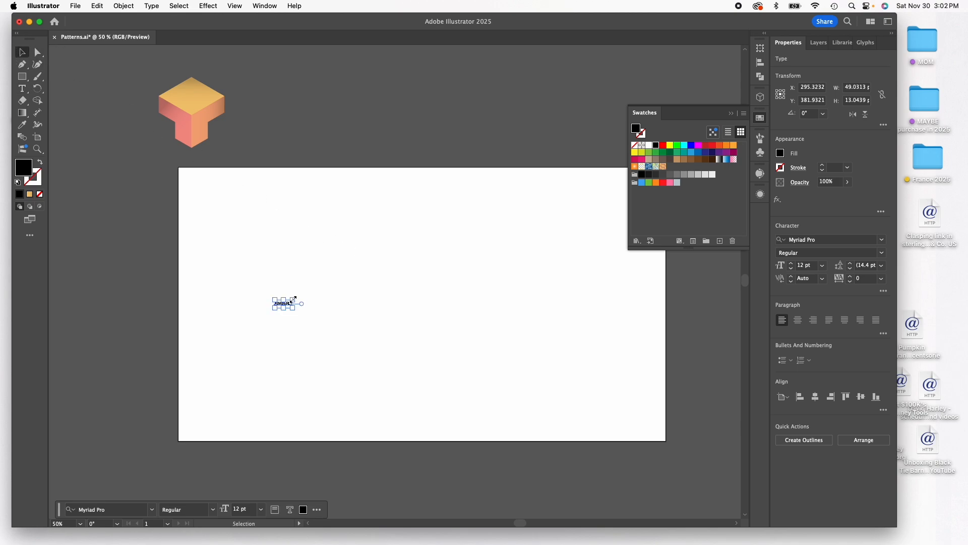
drag(294, 300, 573, 198)
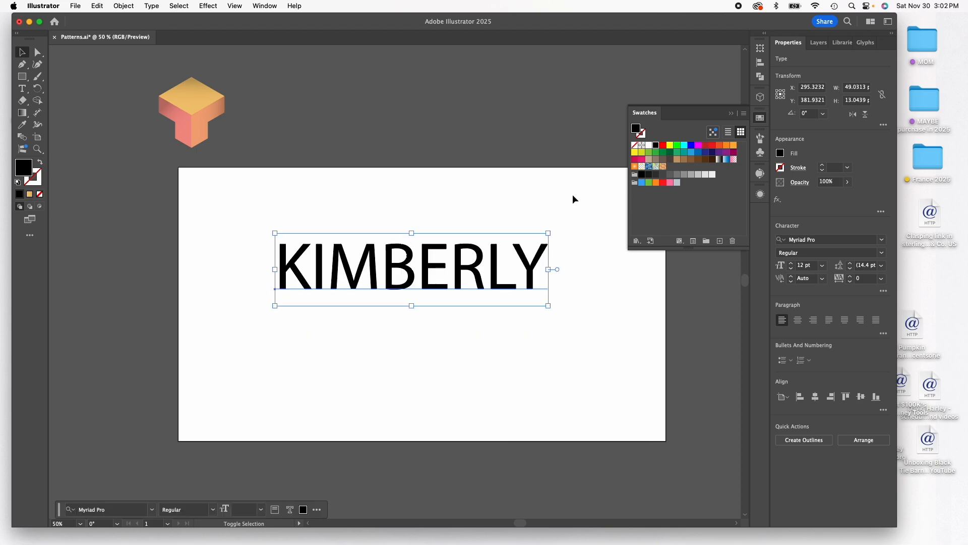
drag(275, 306, 195, 352)
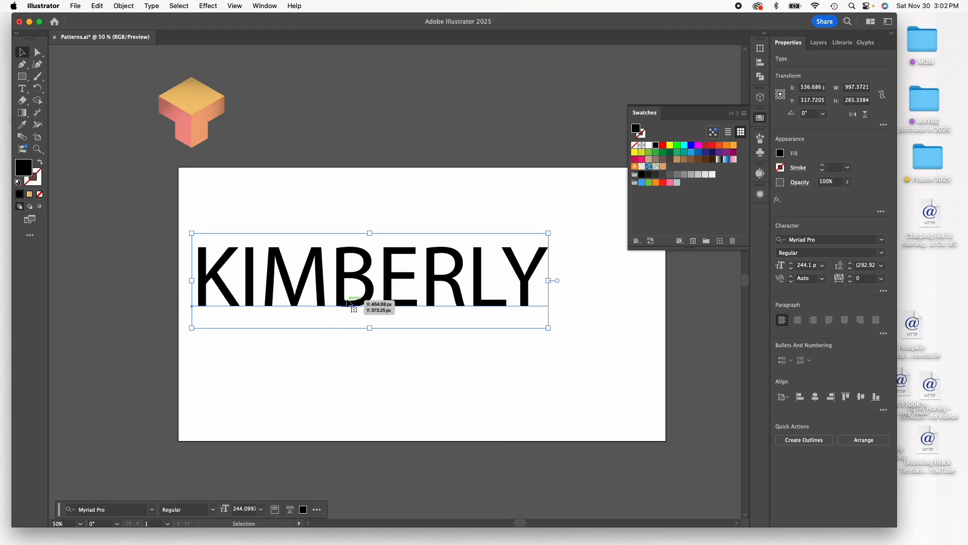
drag(350, 305, 385, 322)
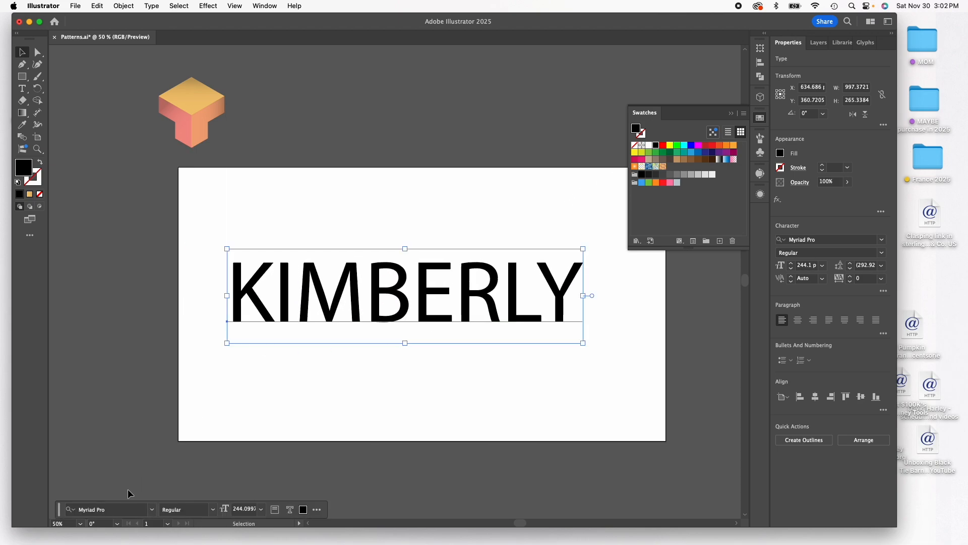
Set the name text's font to Arial Black and scale it down to about 1144 px wide so it fits the artboard
click(151, 510)
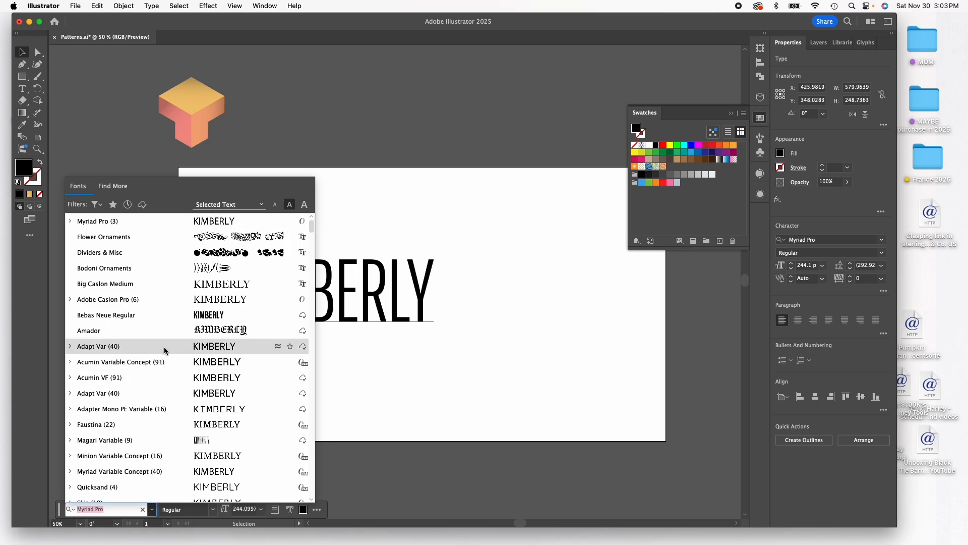
scroll(167, 274, up, 1)
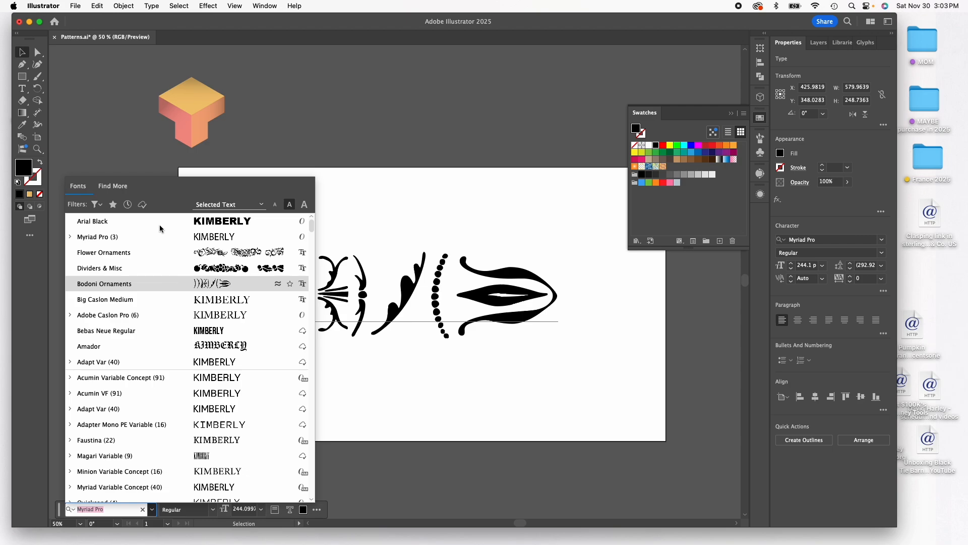
click(187, 222)
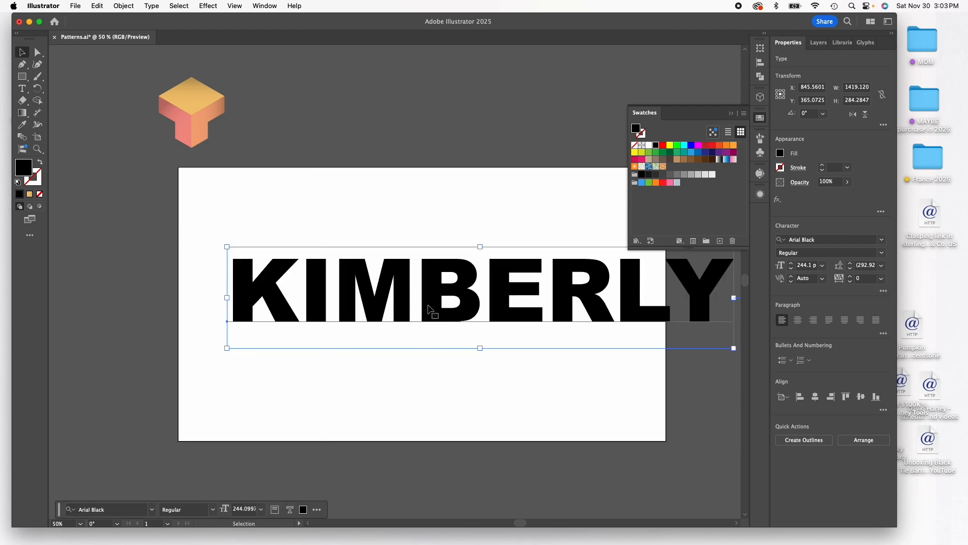
drag(425, 314, 377, 327)
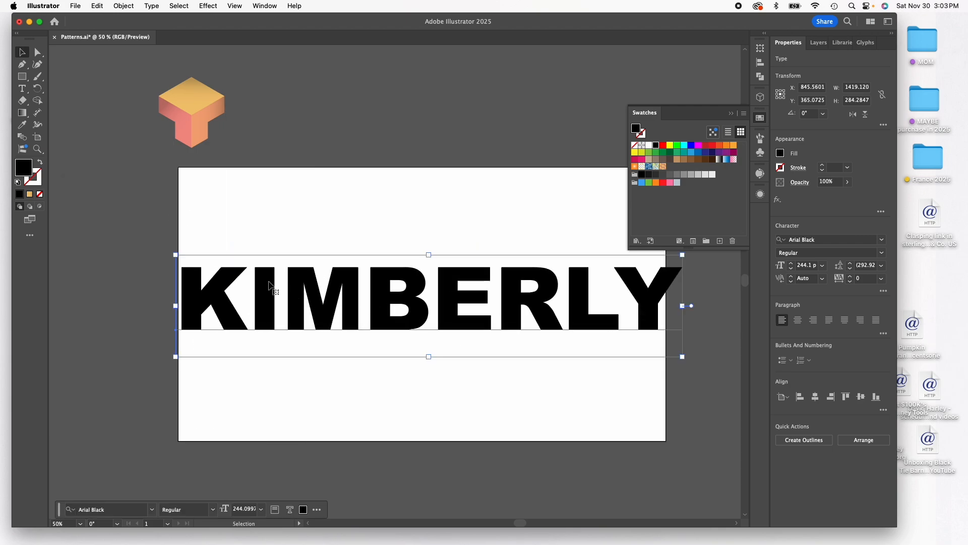
drag(175, 255, 221, 274)
drag(435, 325, 401, 330)
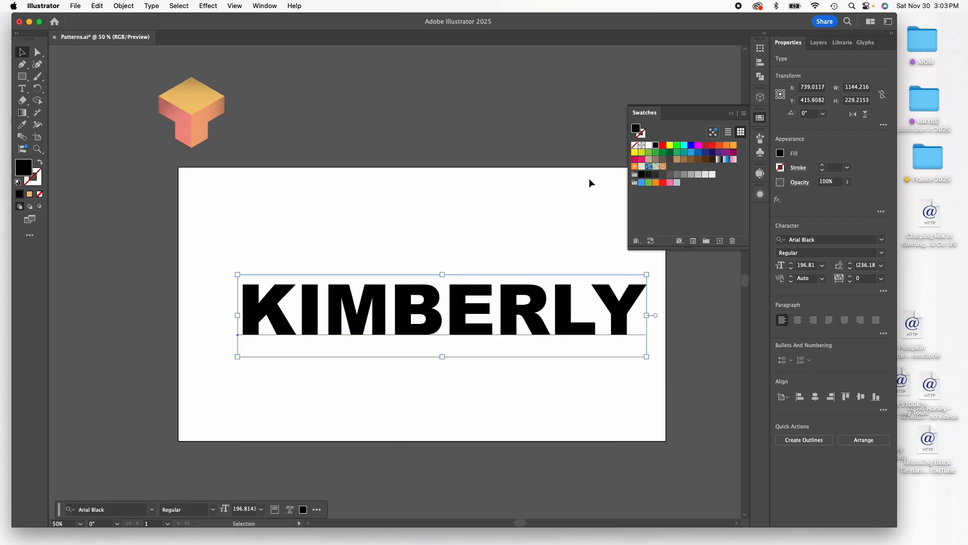
Fill the name text with the block pattern swatch and move it above the artboard beside the block
click(663, 166)
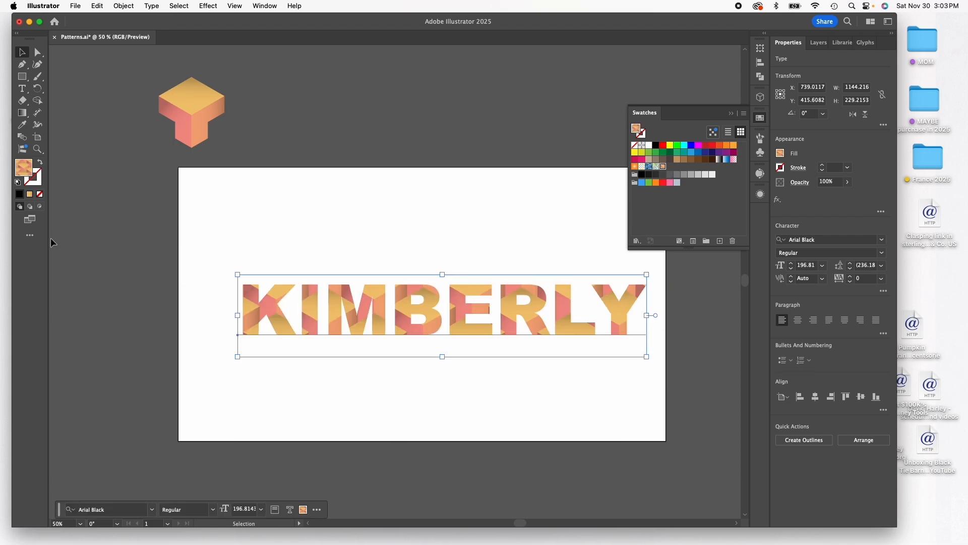
click(100, 194)
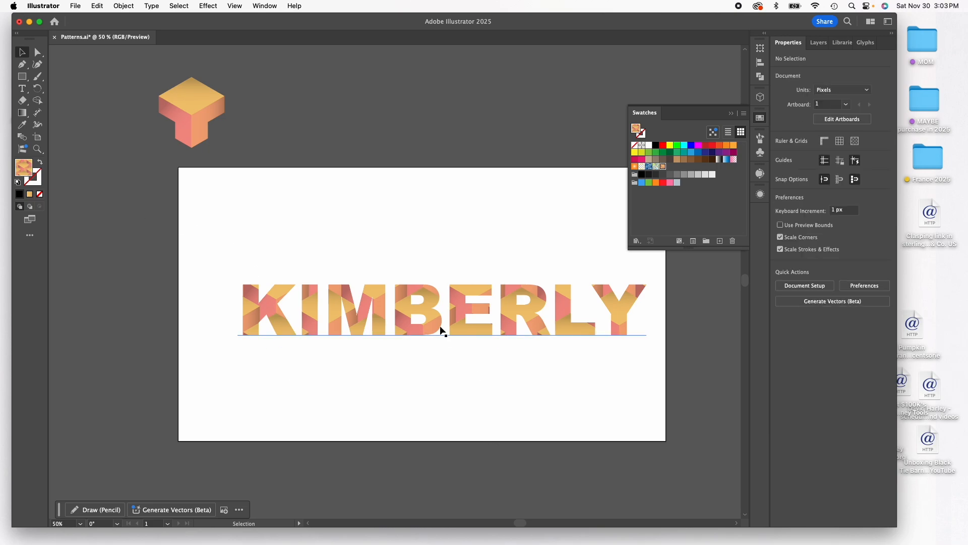
drag(460, 331, 474, 138)
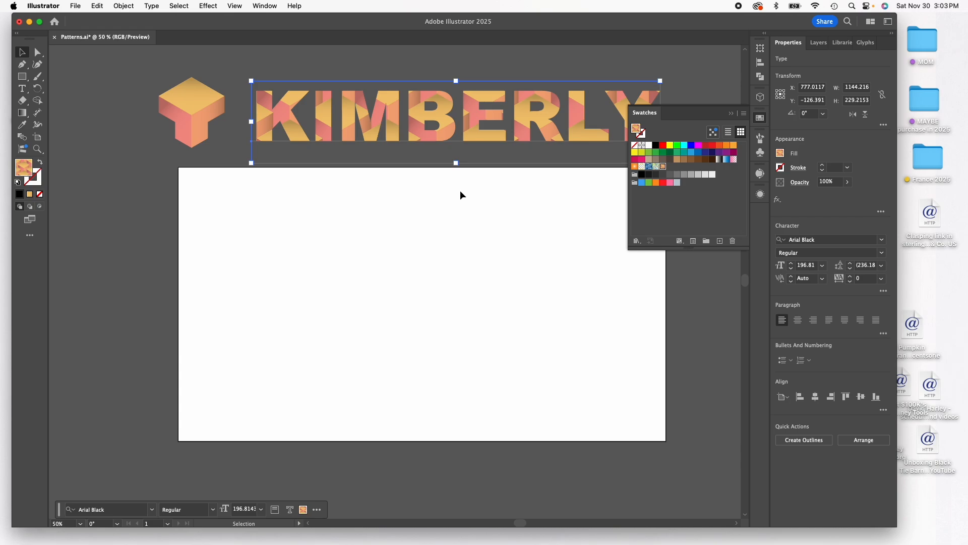
click(406, 199)
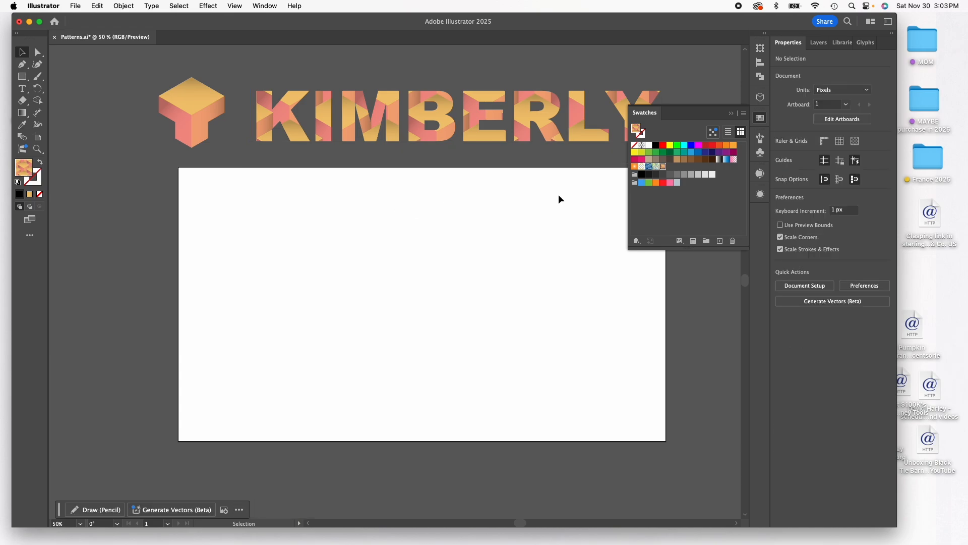
Open the block pattern swatch for editing and save a copy of it under the suggested name
double_click(663, 168)
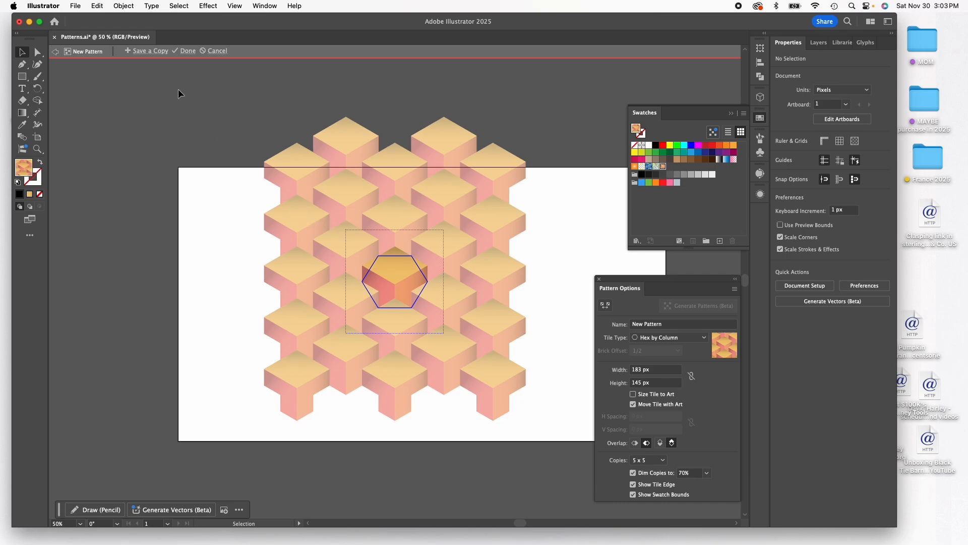
click(143, 53)
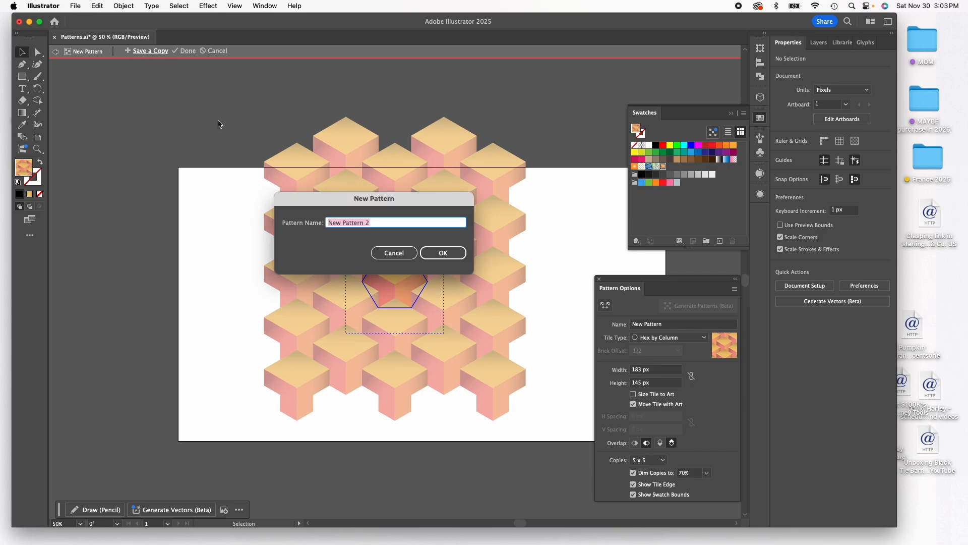
click(442, 252)
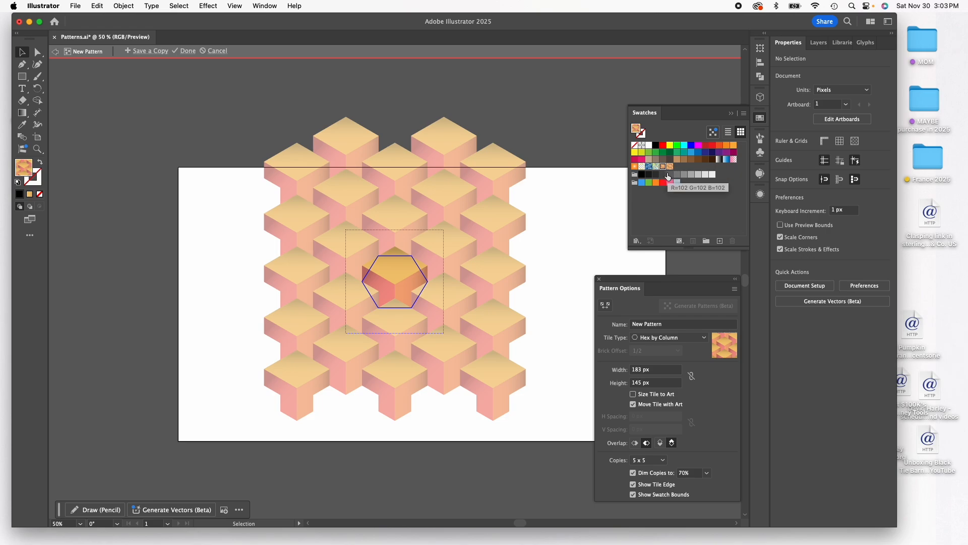
Shift the top face of the pattern's block up by about 7 px to separate it from the side faces
click(394, 272)
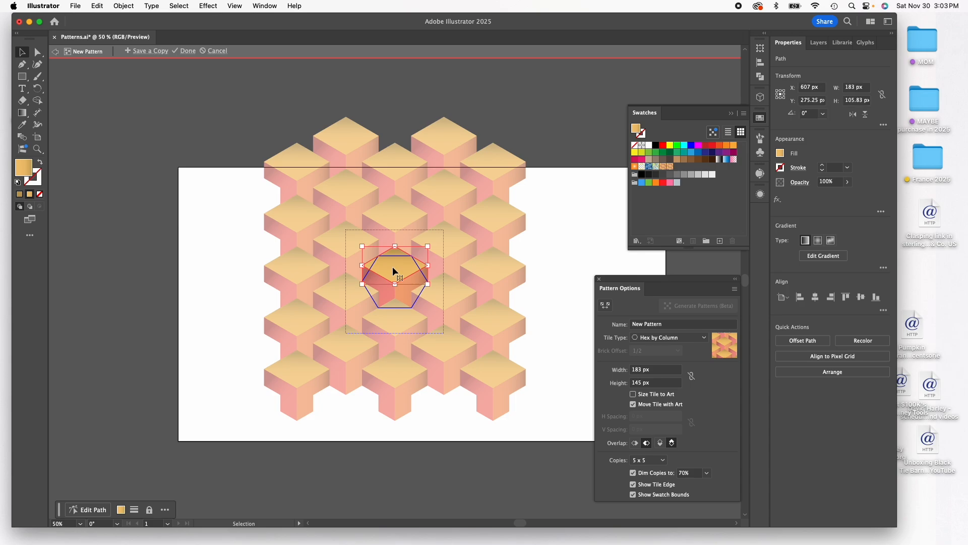
drag(392, 266, 392, 265)
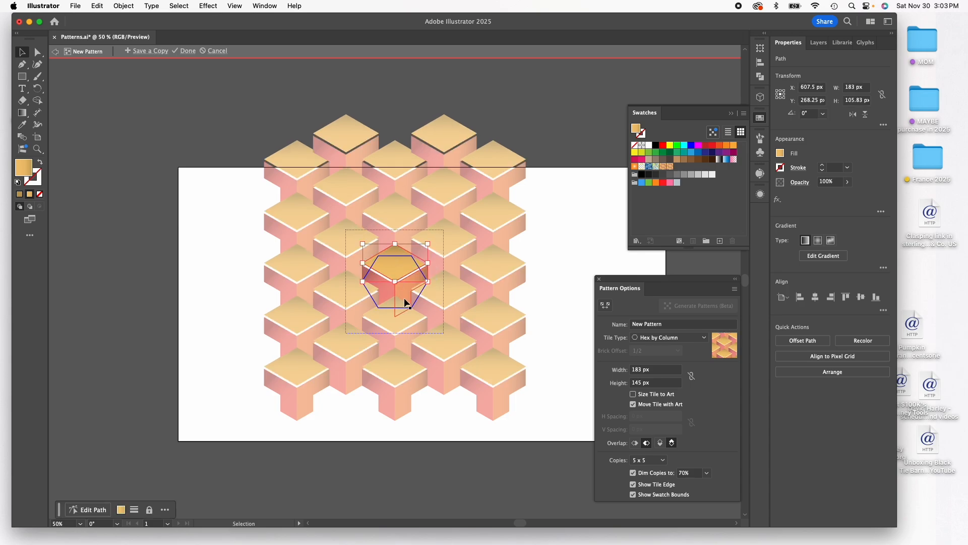
click(386, 289)
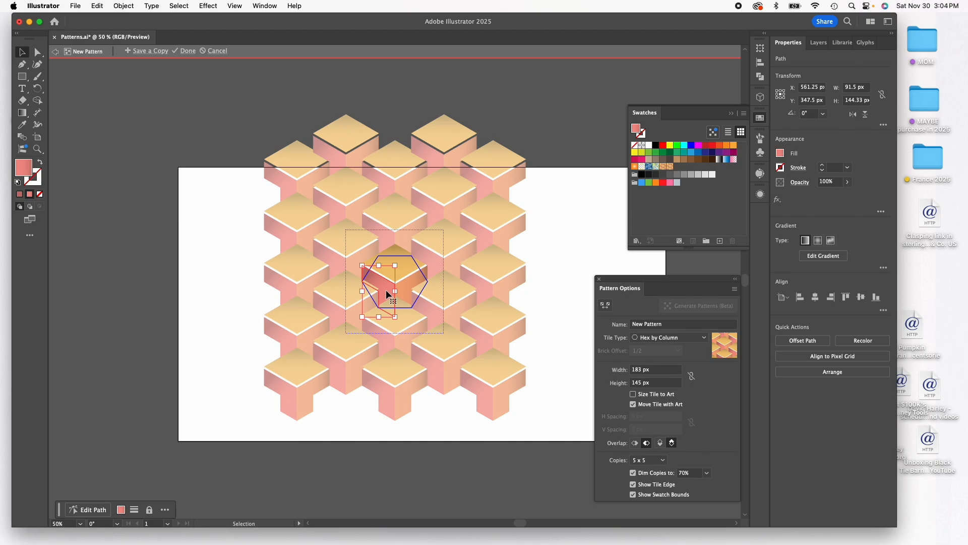
Try an orange radial gradient on the block's top face, and recolour the top face red, the left face magenta and the right face orange
click(394, 254)
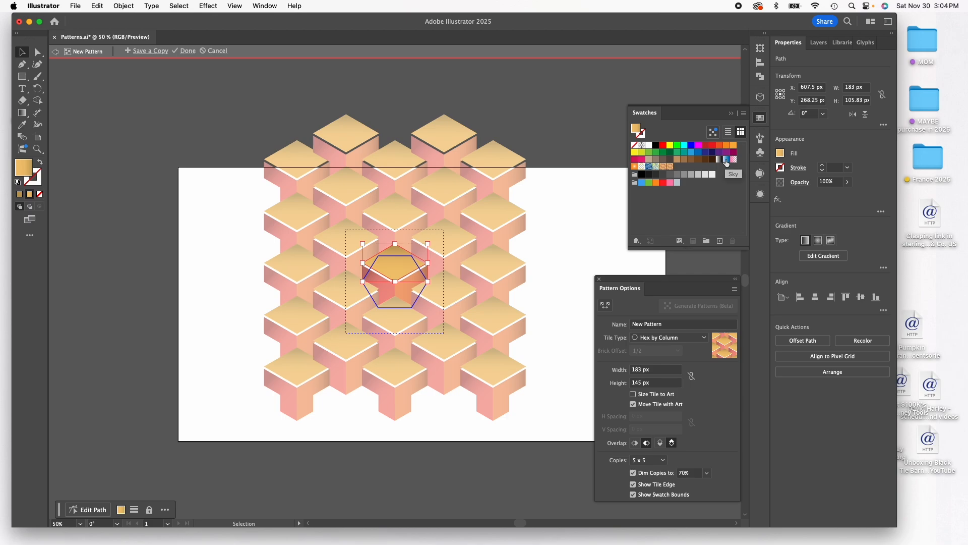
click(635, 166)
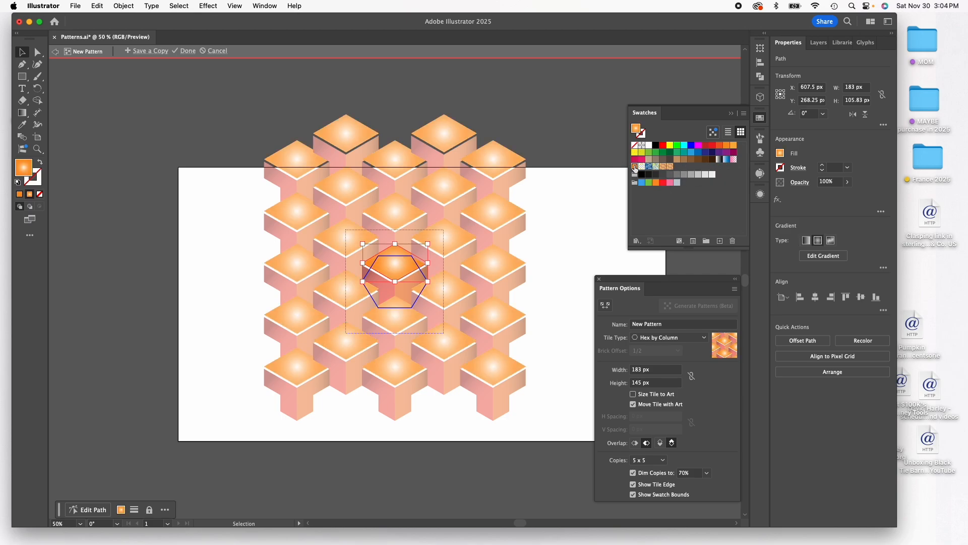
click(663, 144)
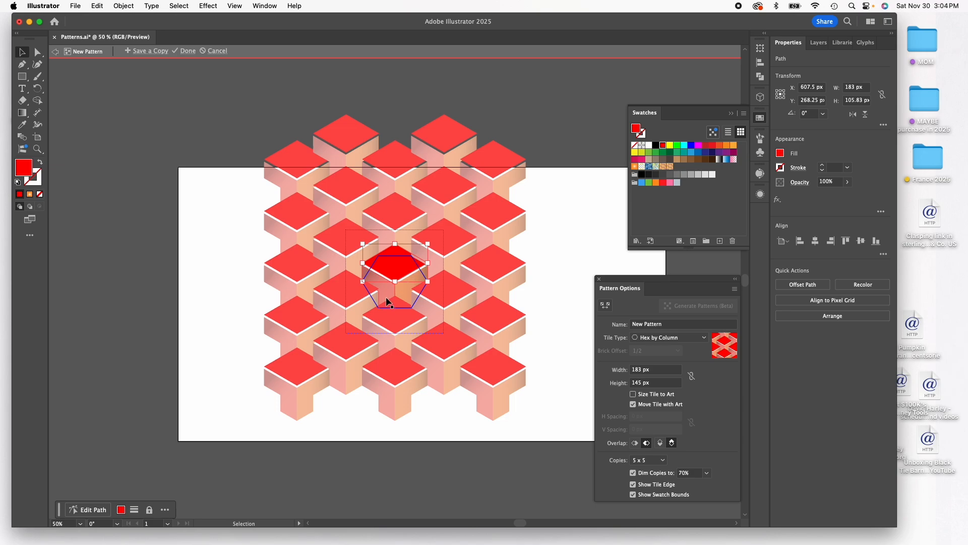
click(386, 292)
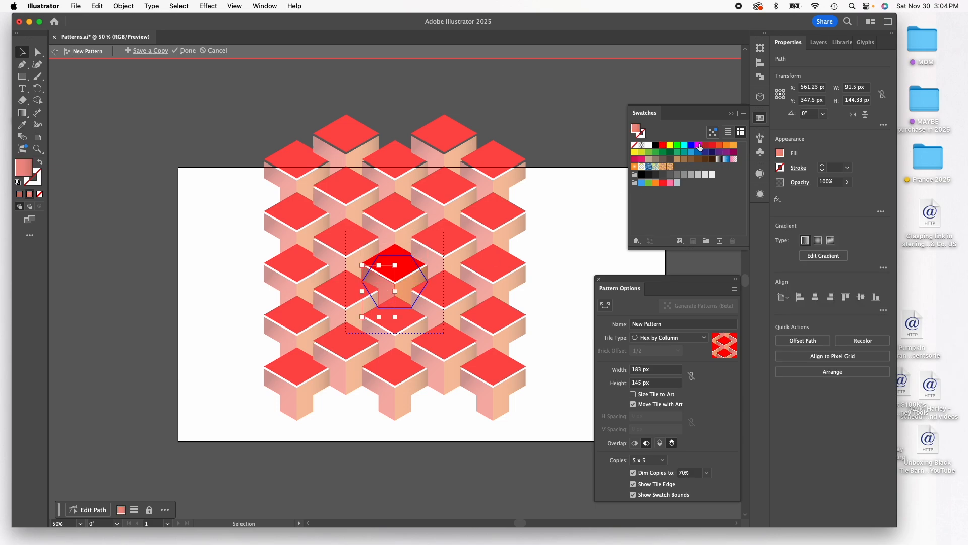
click(698, 145)
click(404, 283)
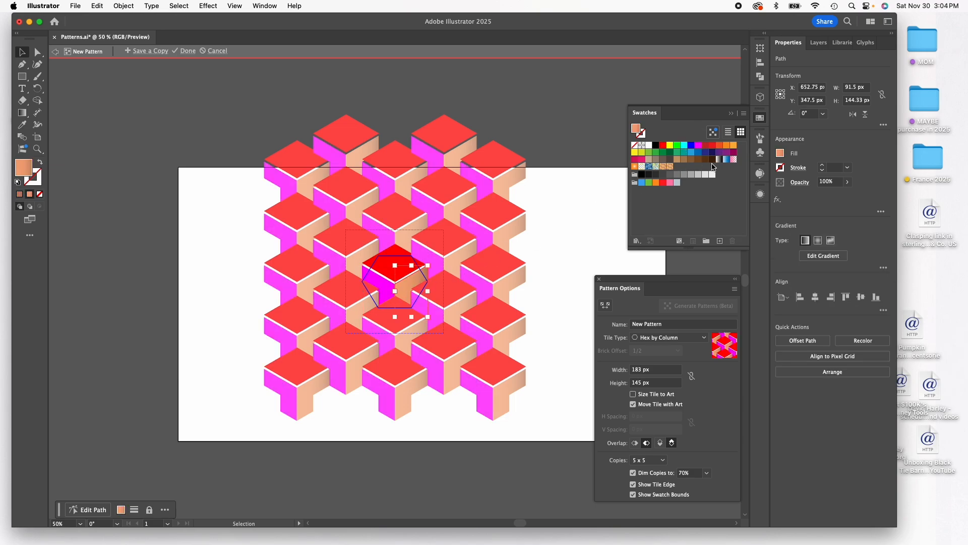
click(727, 146)
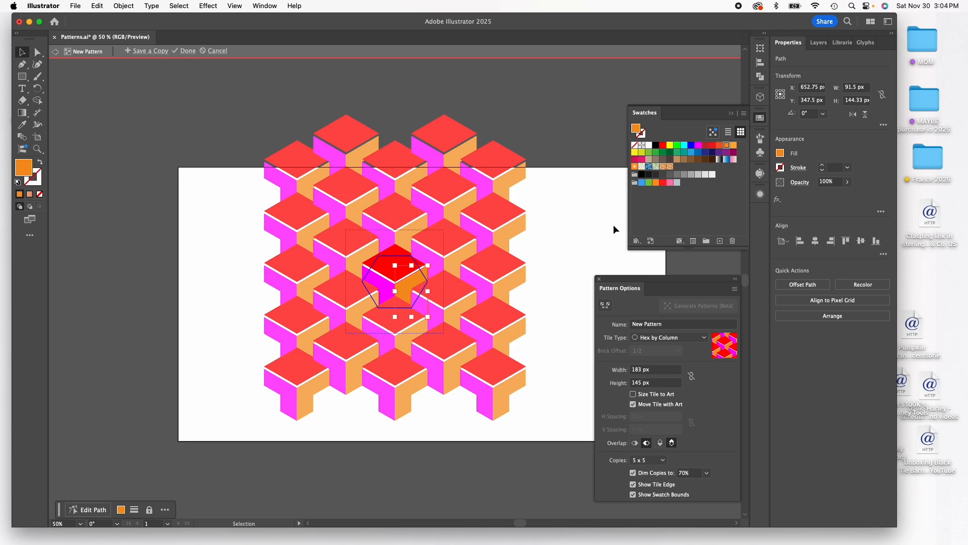
Nudge the block's red top face down by about 6 px to close the gap above the side faces, and finish editing the pattern
click(568, 225)
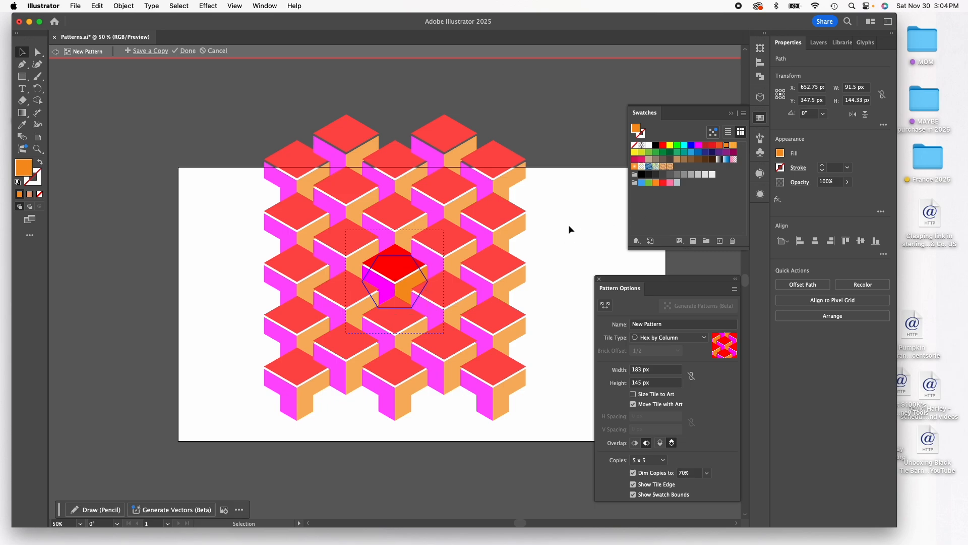
click(393, 273)
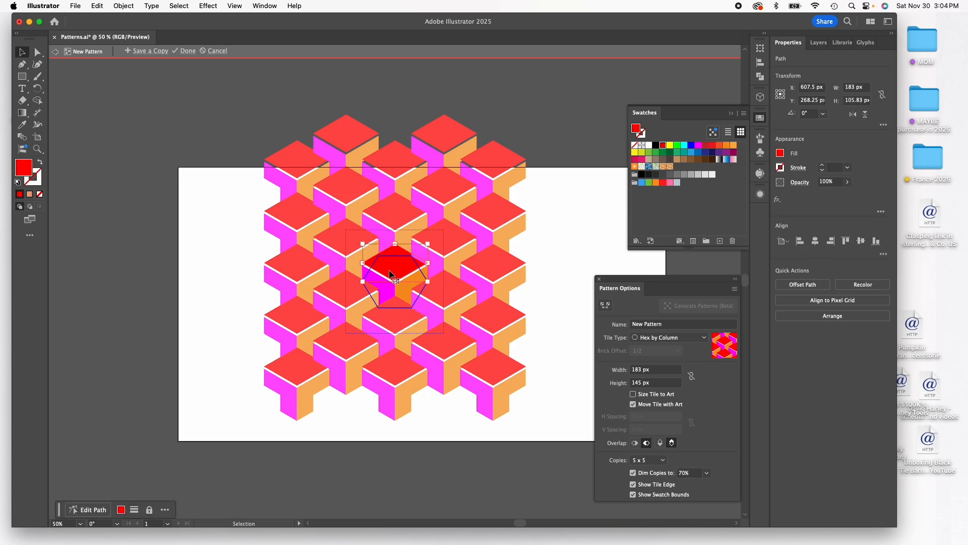
key(Down)
key(Down)
key(Down)
key(Down)
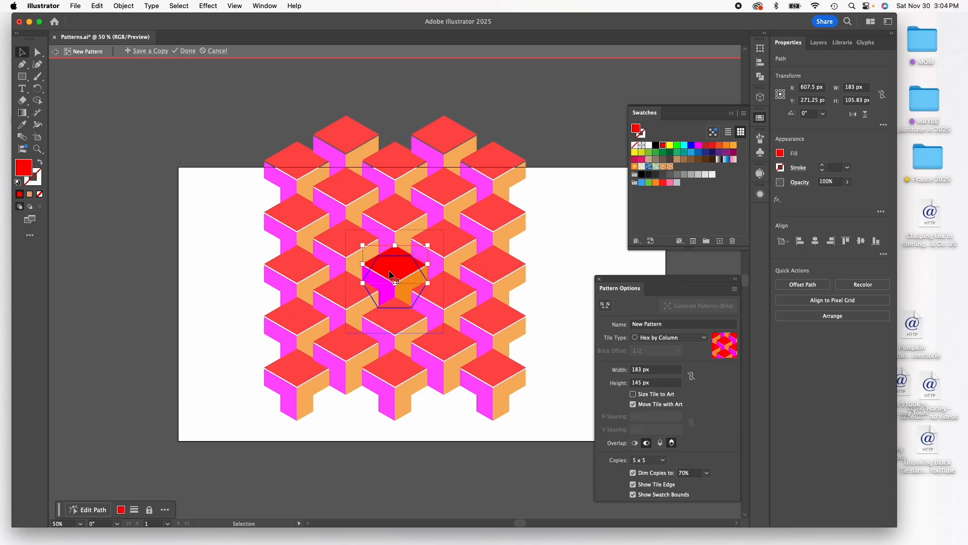
key(Down)
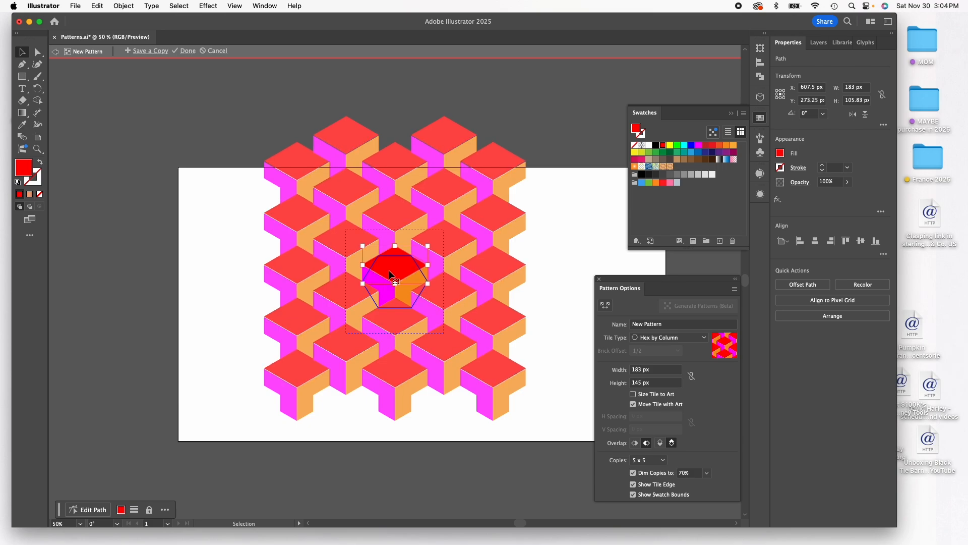
key(Down)
click(187, 51)
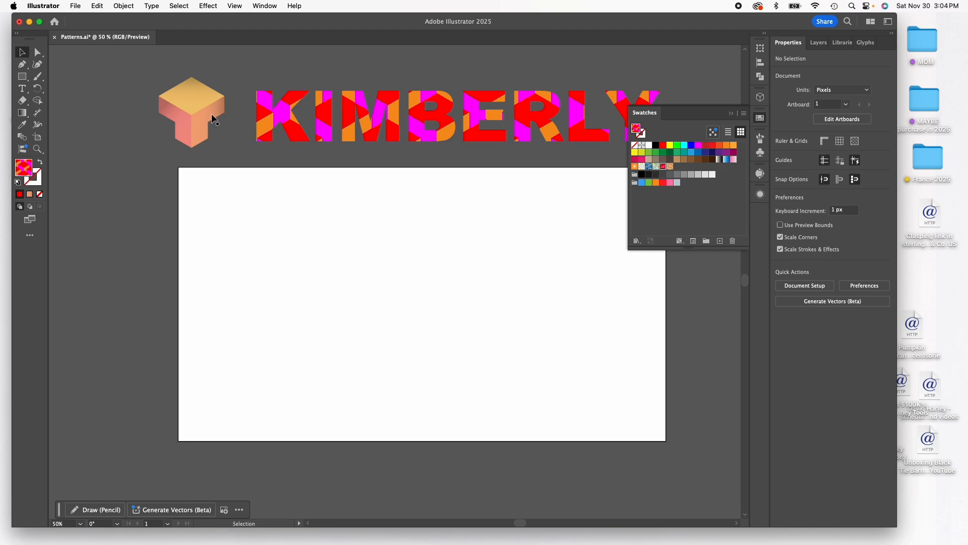
Draw a rectangle of about 789 × 642 px on the artboard and fill it with the original orange-gold block pattern swatch
key(m)
mouse_move(200, 191)
mouse_down()
mouse_move(311, 320)
mouse_move(482, 421)
mouse_up()
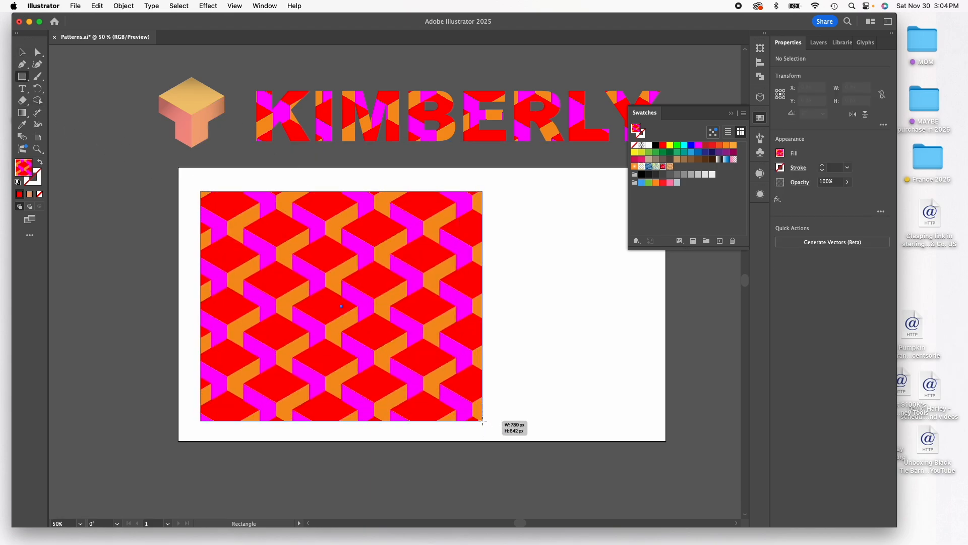
click(670, 166)
click(664, 167)
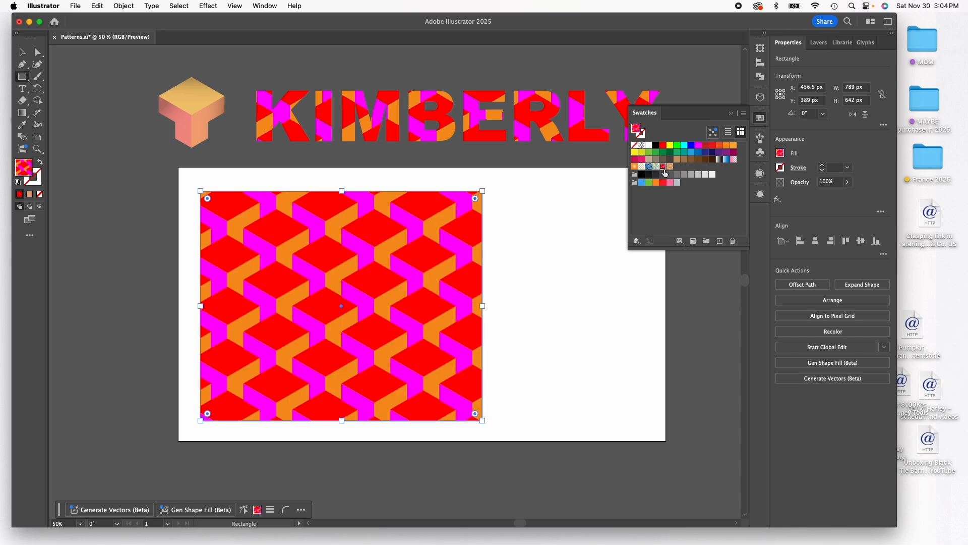
click(672, 168)
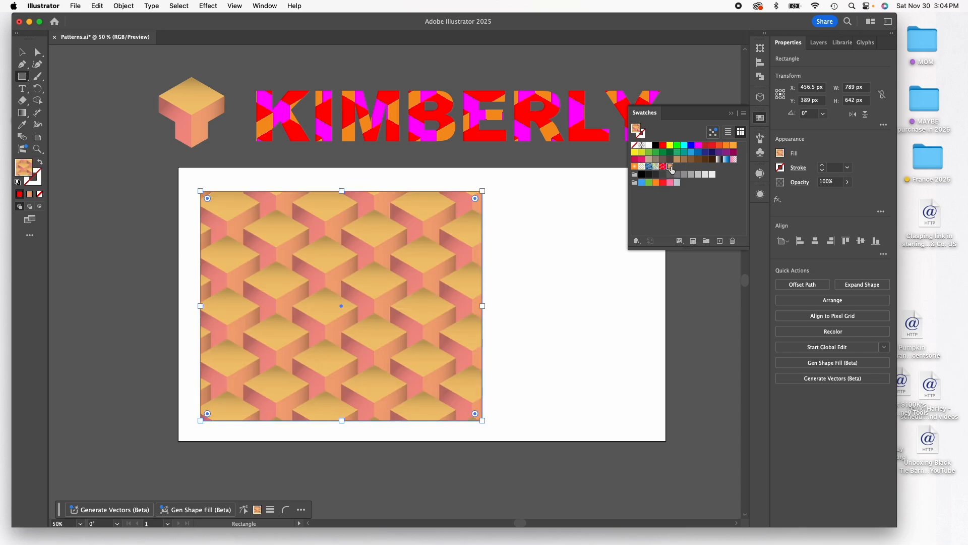
click(22, 52)
click(82, 162)
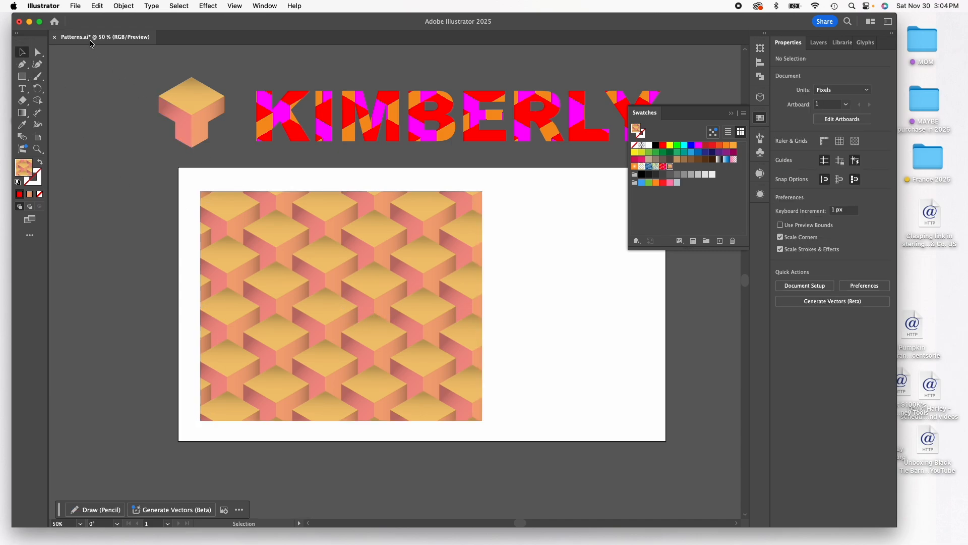
click(75, 6)
click(76, 31)
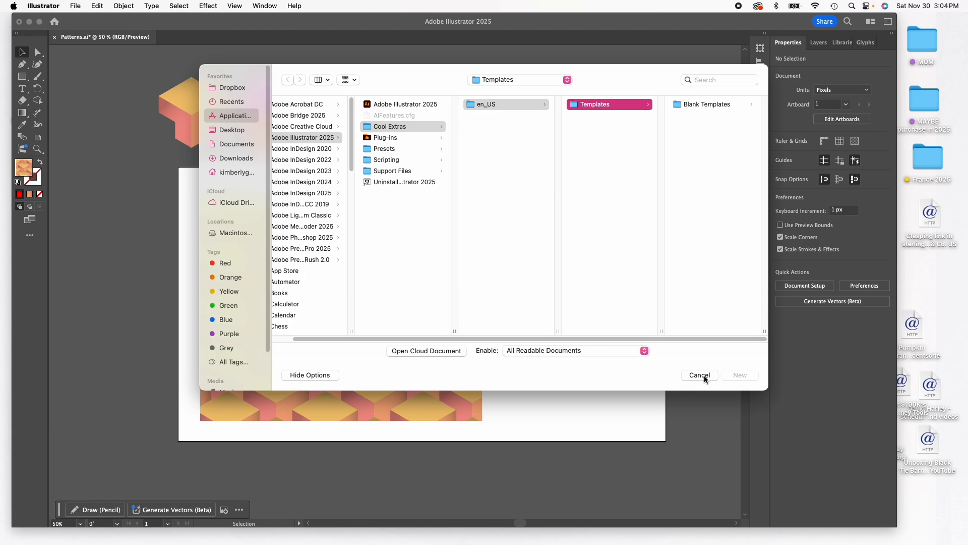
click(699, 375)
Create a new custom RGB document of 1000 × 1000 px
click(74, 6)
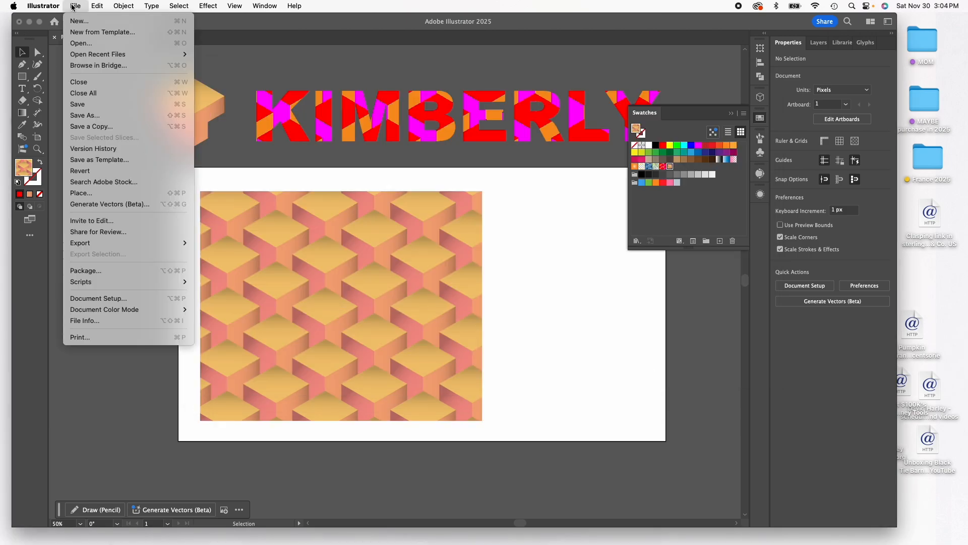
click(76, 23)
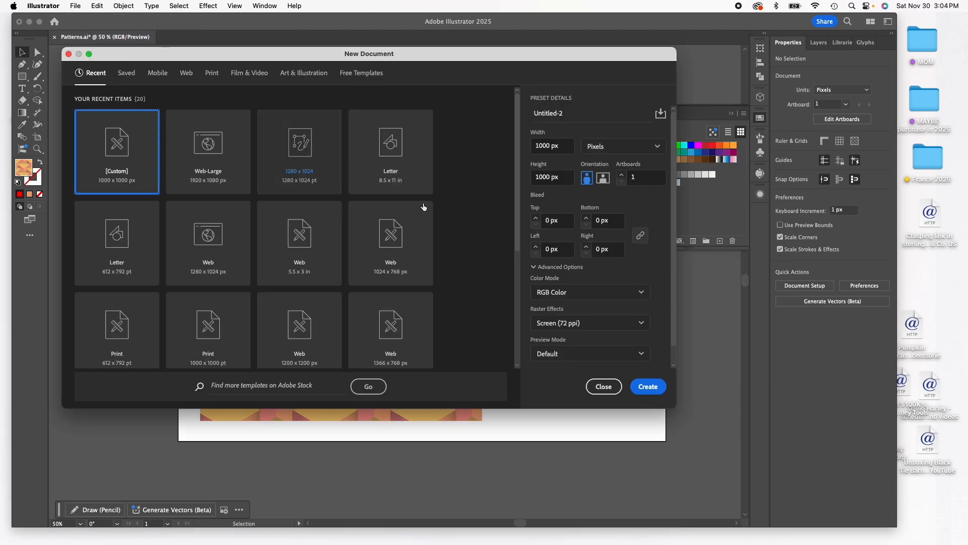
click(650, 388)
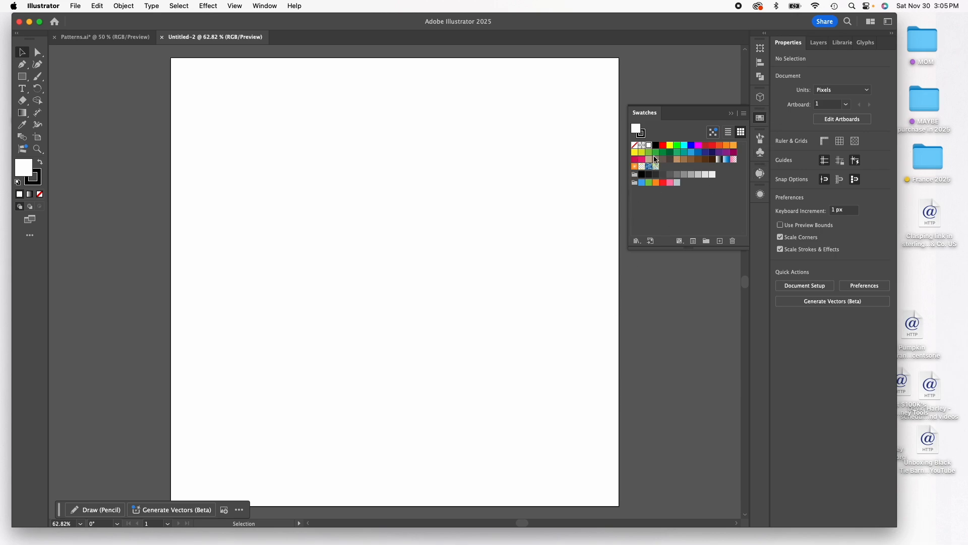
Copy the patterned rectangle from Patterns.ai into the new document to bring its swatch along, and delete the pasted rectangle
click(104, 39)
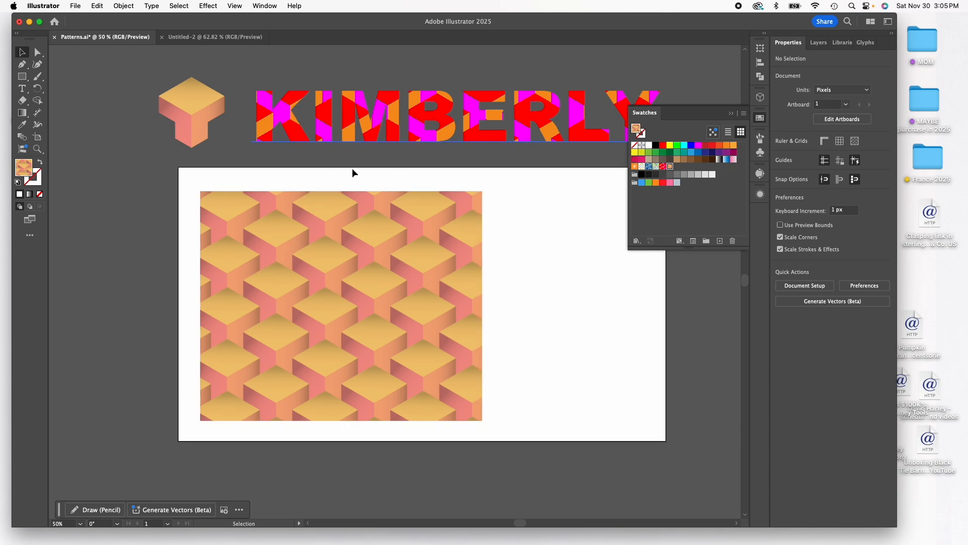
click(353, 217)
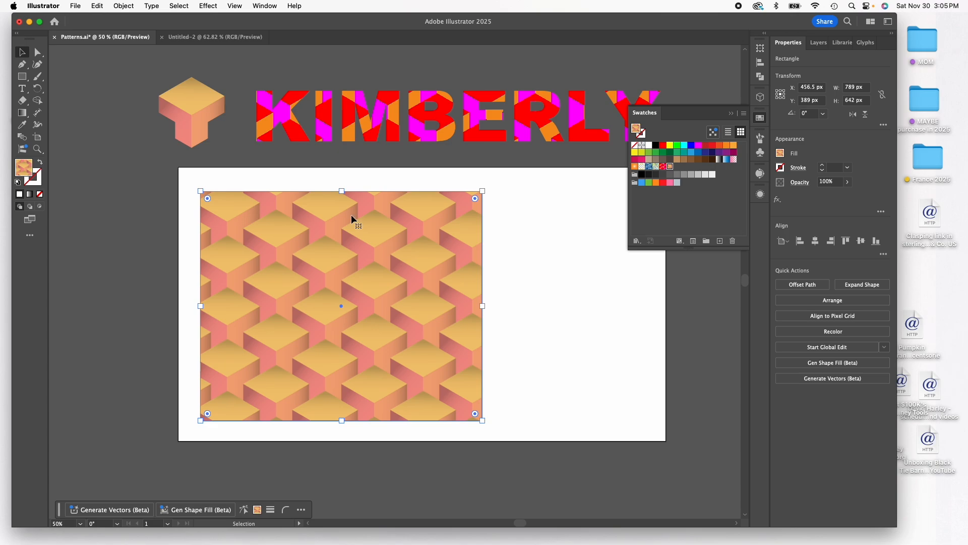
click(235, 39)
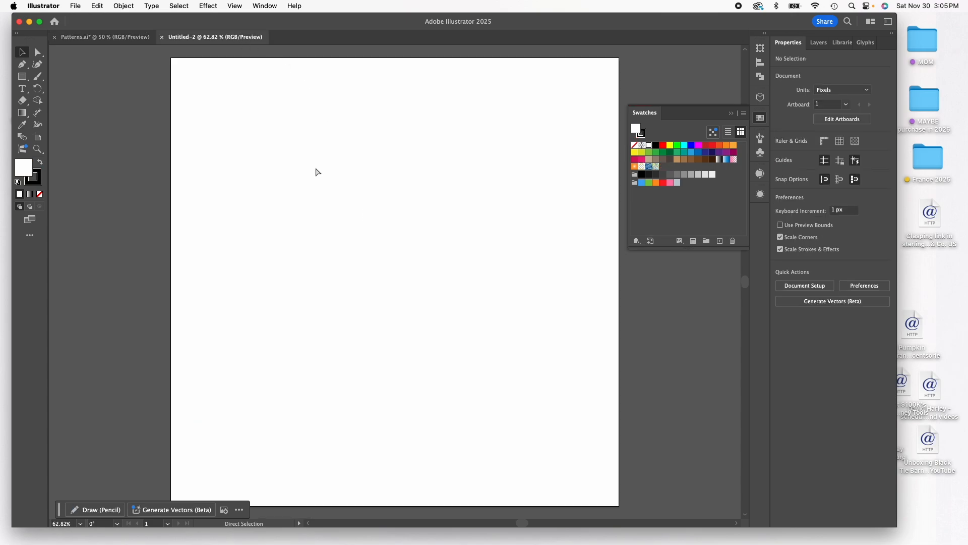
key(cmd+v)
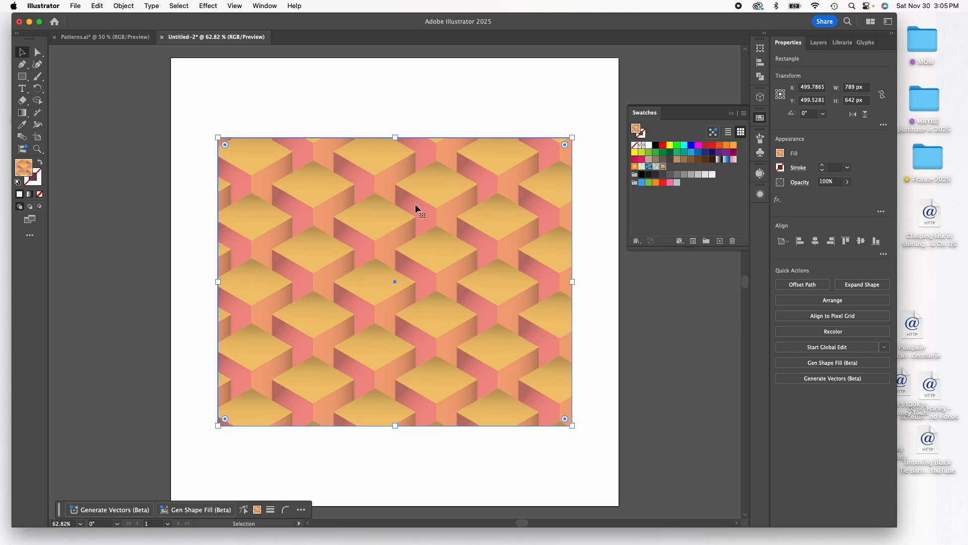
key(Delete)
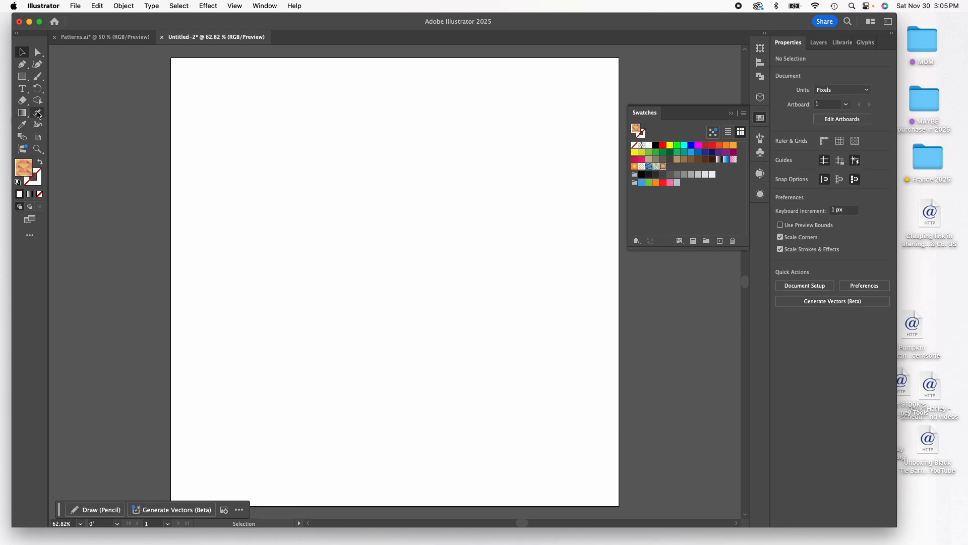
Draw a large circle filled with the transferred block pattern on the new document's artboard
click(23, 78)
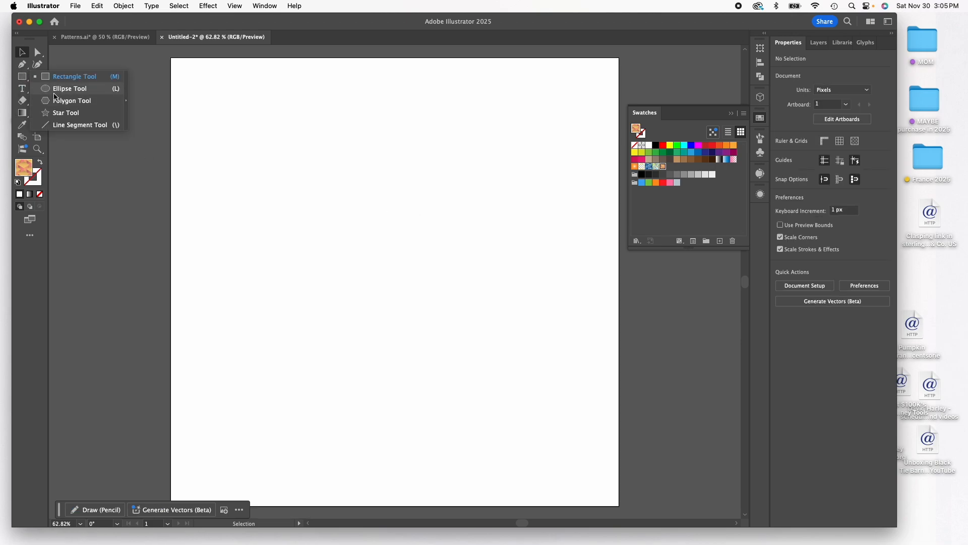
click(70, 89)
drag(230, 128, 536, 435)
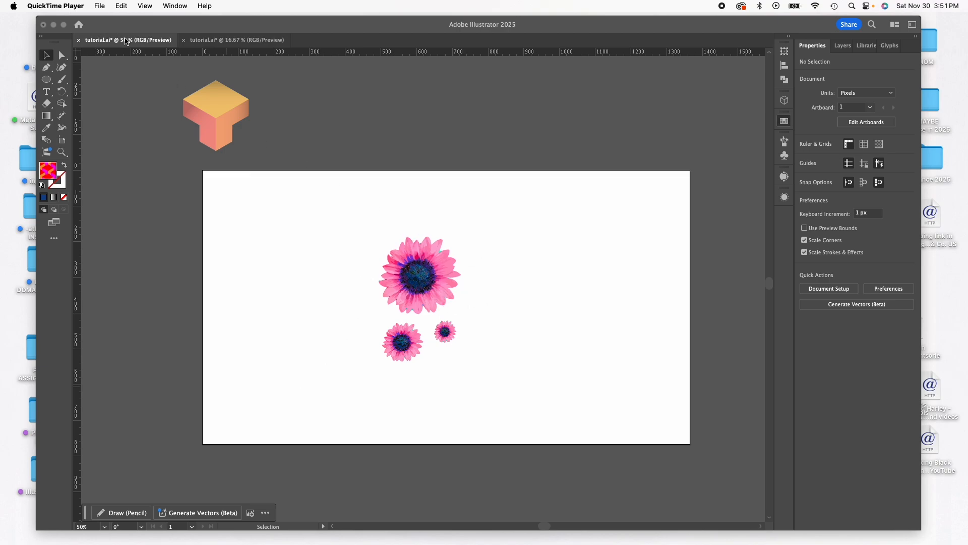
Examine the flower pattern examples in the other open tutorial.ai document and return to the document with the three flowers
click(204, 45)
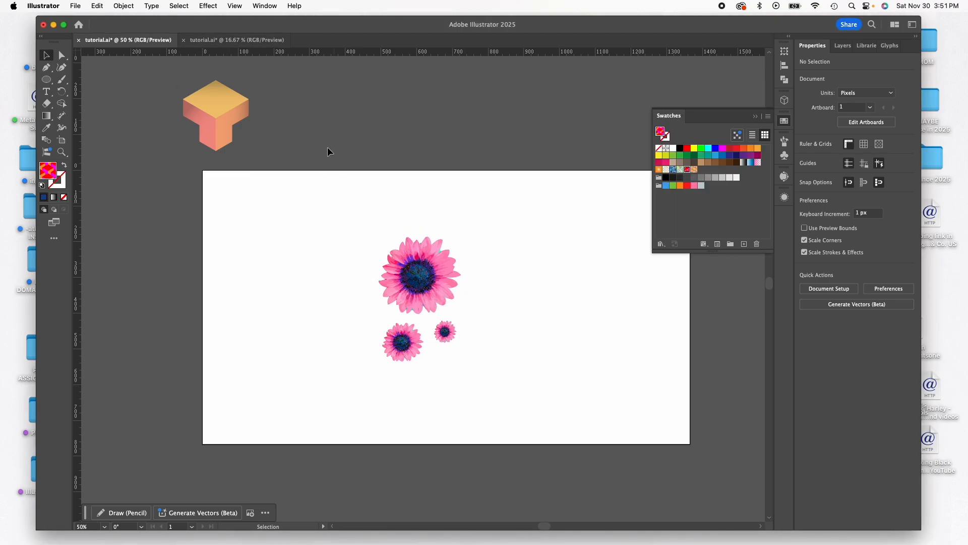
click(237, 39)
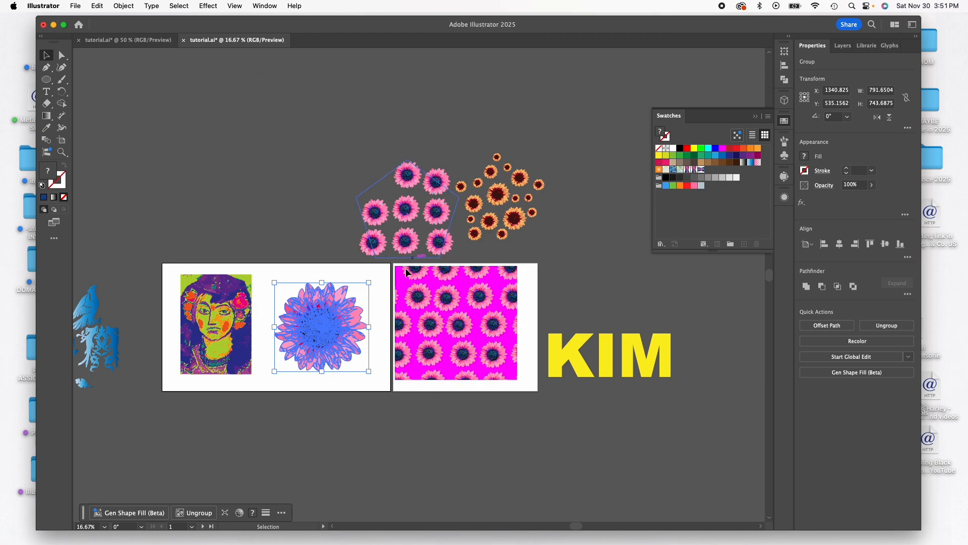
click(310, 283)
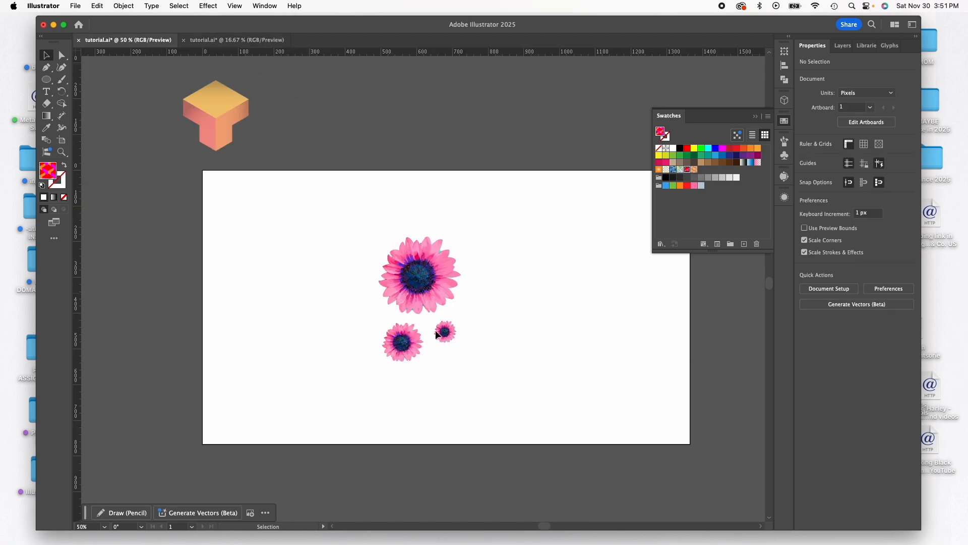
Reposition the large, medium and small pink flowers slightly on the artboard
drag(415, 275, 417, 273)
drag(448, 332, 404, 346)
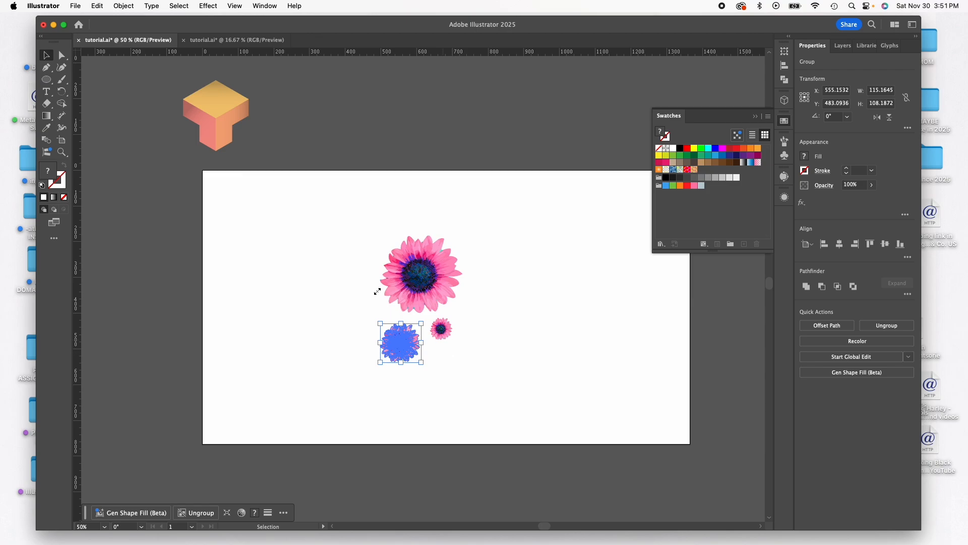
click(353, 271)
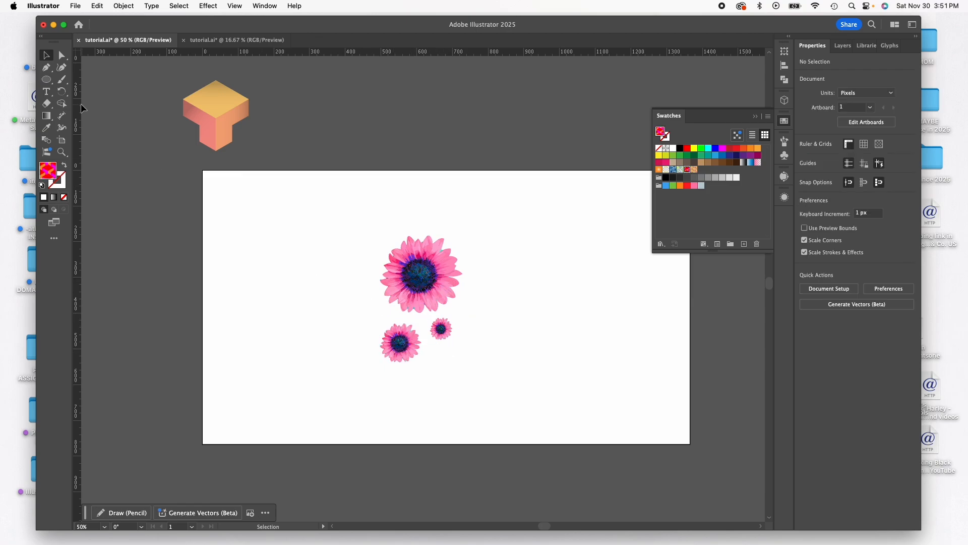
Create a polygon with a 50 px radius and 6 sides beside the large pink flower
click(46, 80)
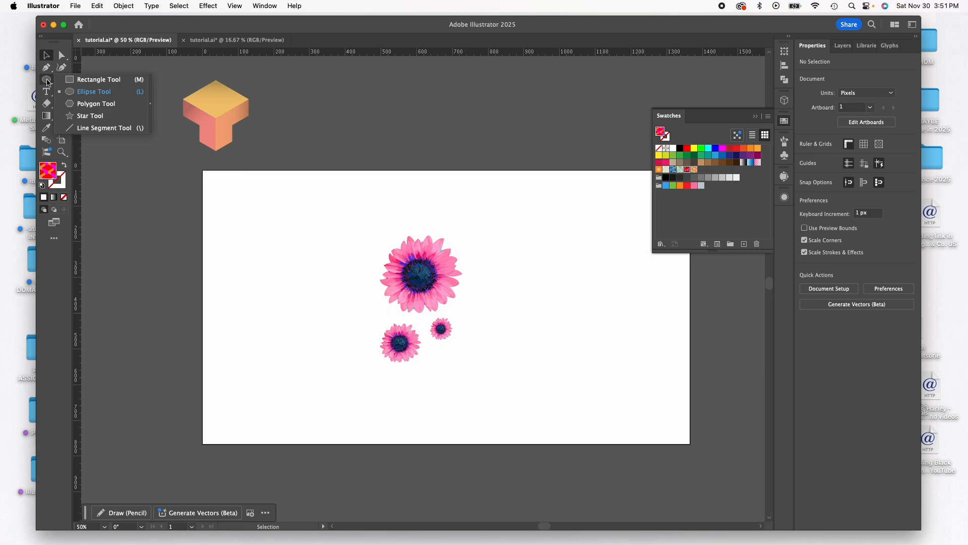
click(79, 104)
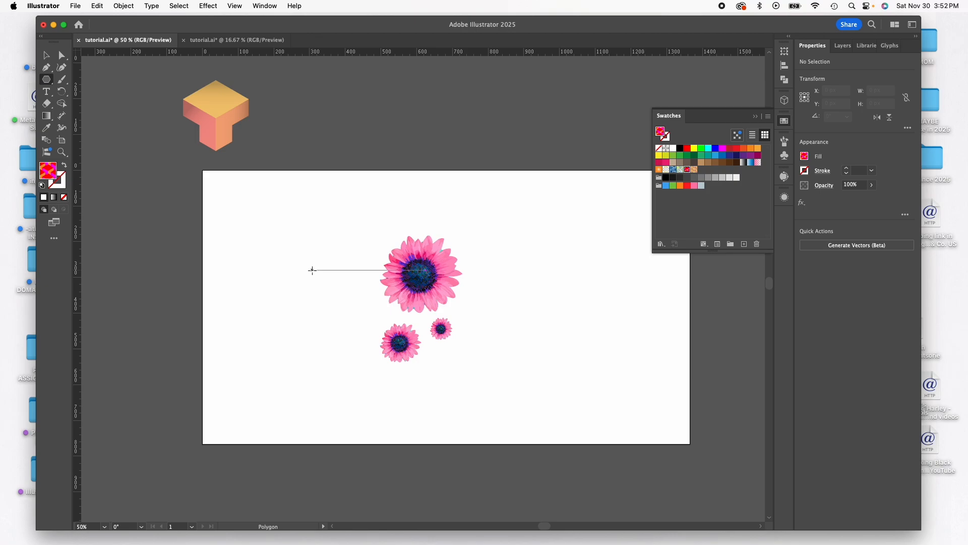
right_click(312, 270)
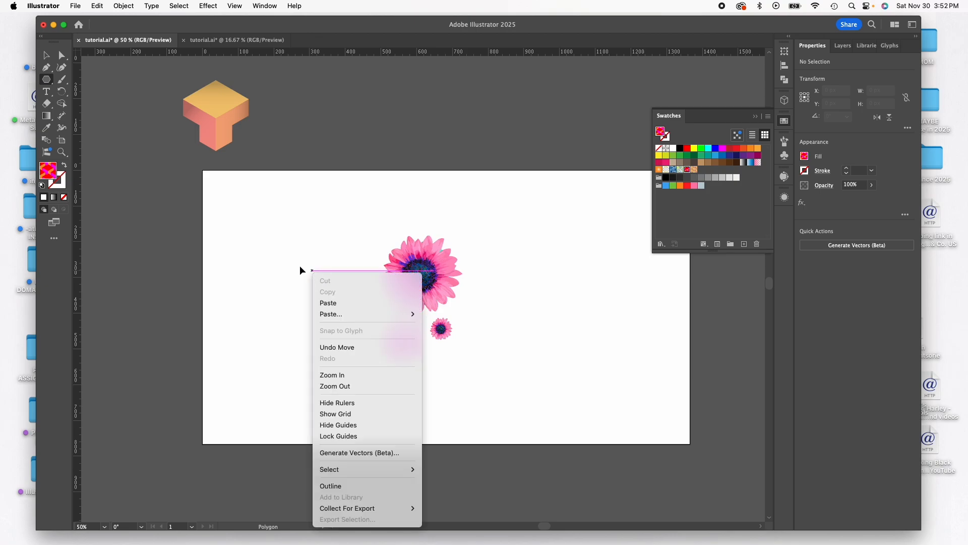
click(300, 270)
click(314, 276)
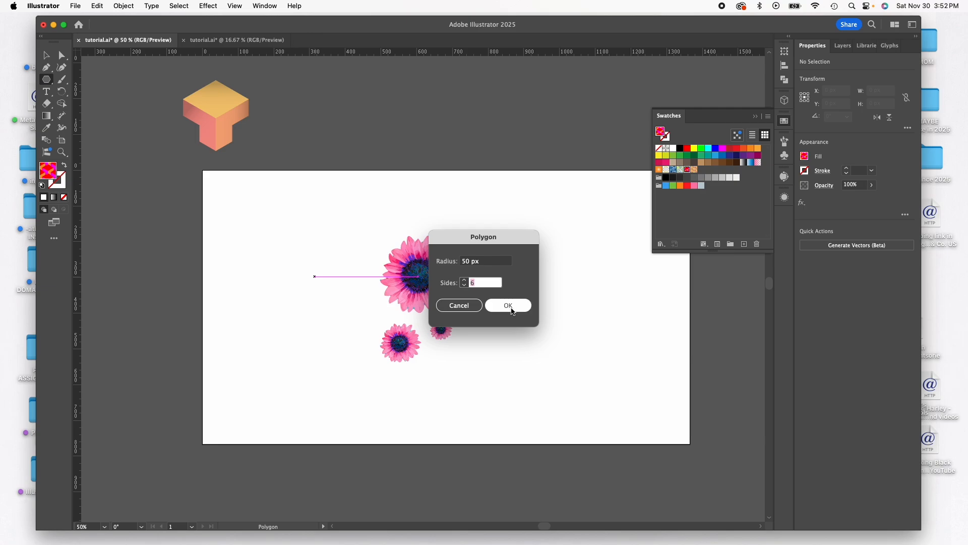
click(514, 309)
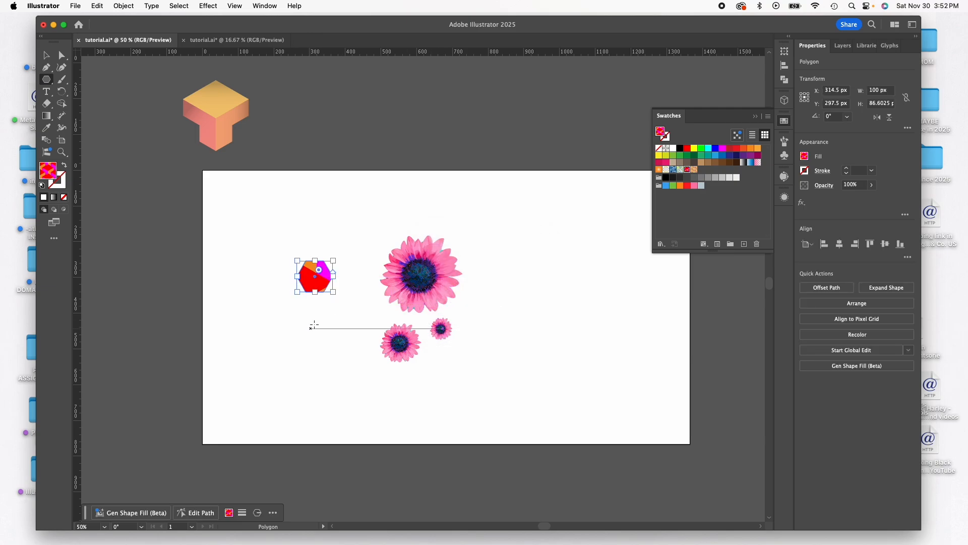
Enlarge the hexagon proportionally to about 442 × 383 px
click(48, 57)
drag(298, 293, 216, 362)
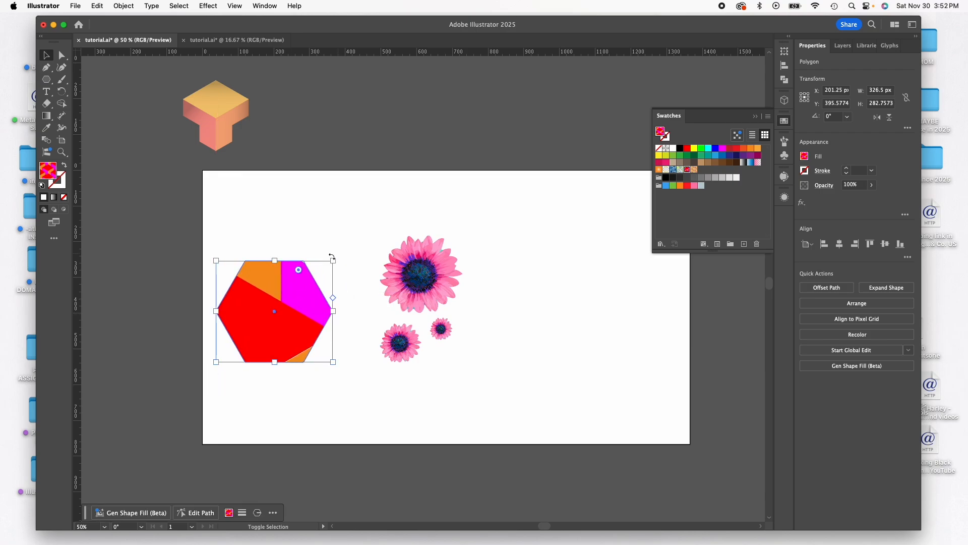
drag(333, 261, 374, 225)
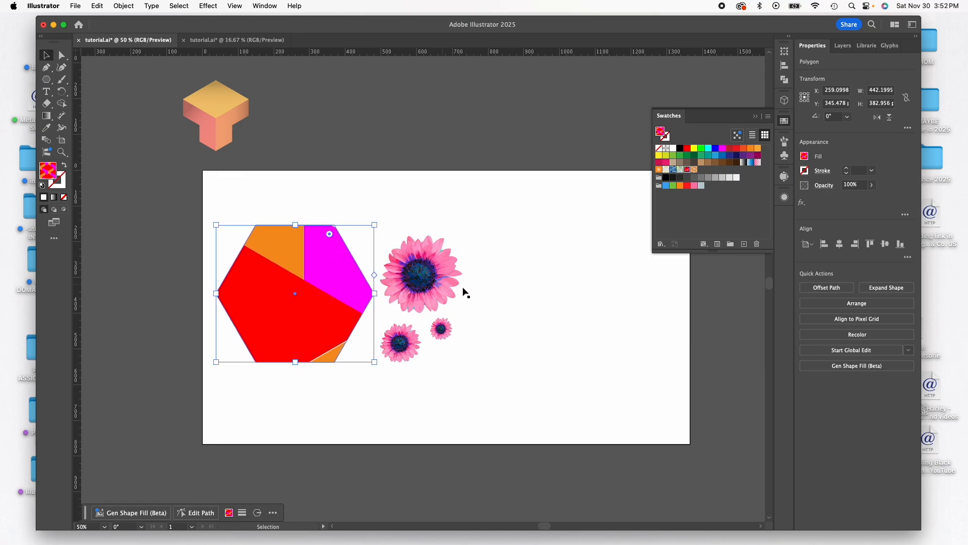
Remove the hexagon's fill and give it a black 1 pt stroke
click(659, 148)
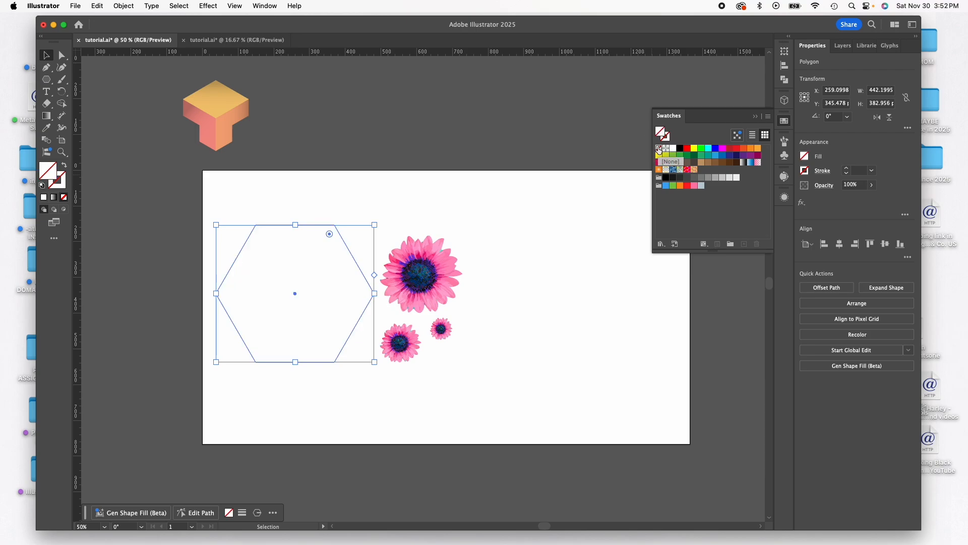
click(276, 190)
drag(242, 194, 326, 358)
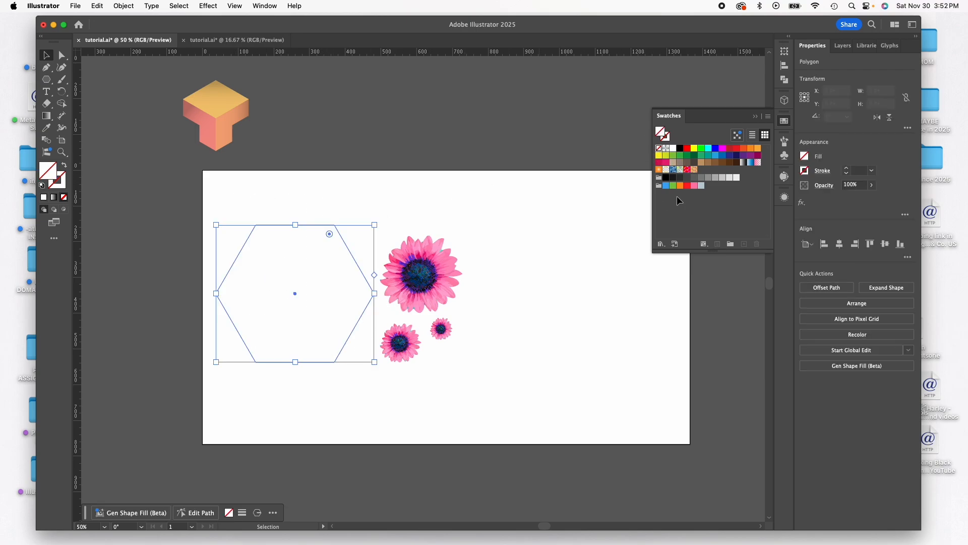
click(804, 170)
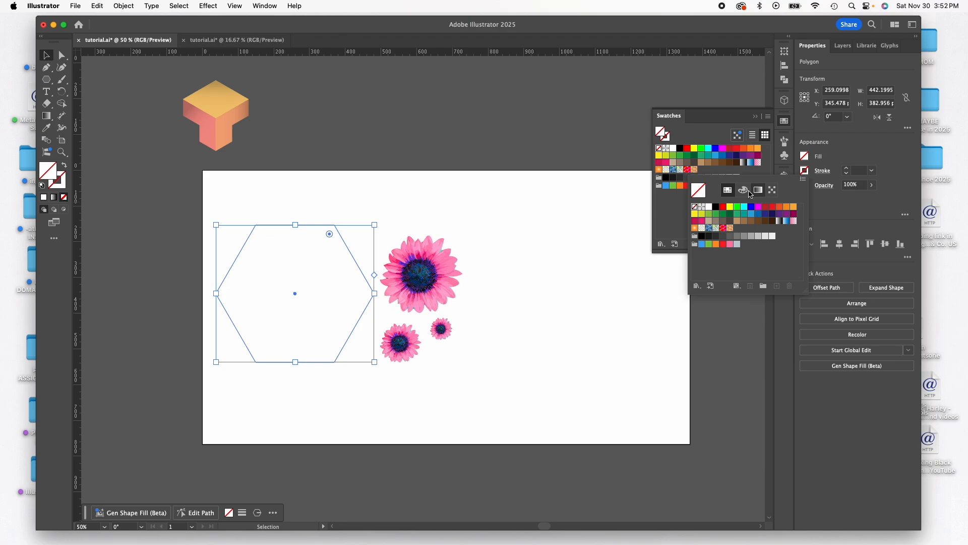
click(717, 207)
click(750, 120)
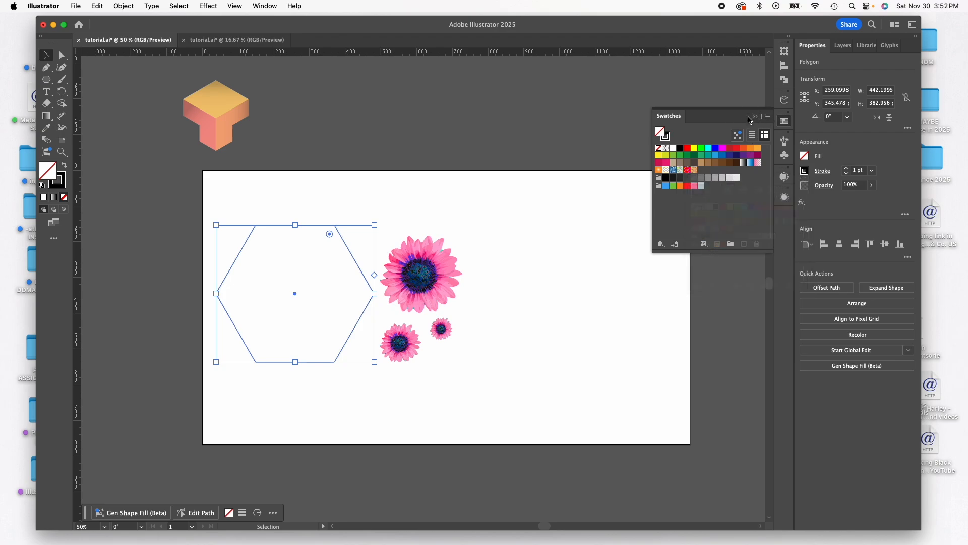
click(526, 217)
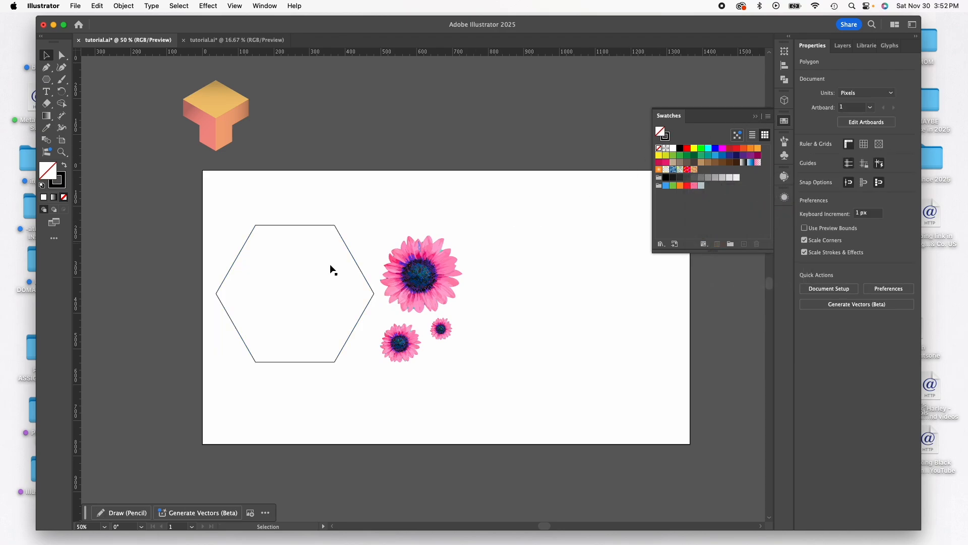
Enlarge the hexagon proportionally to about 541 × 468 px and move it around the three flowers
click(335, 226)
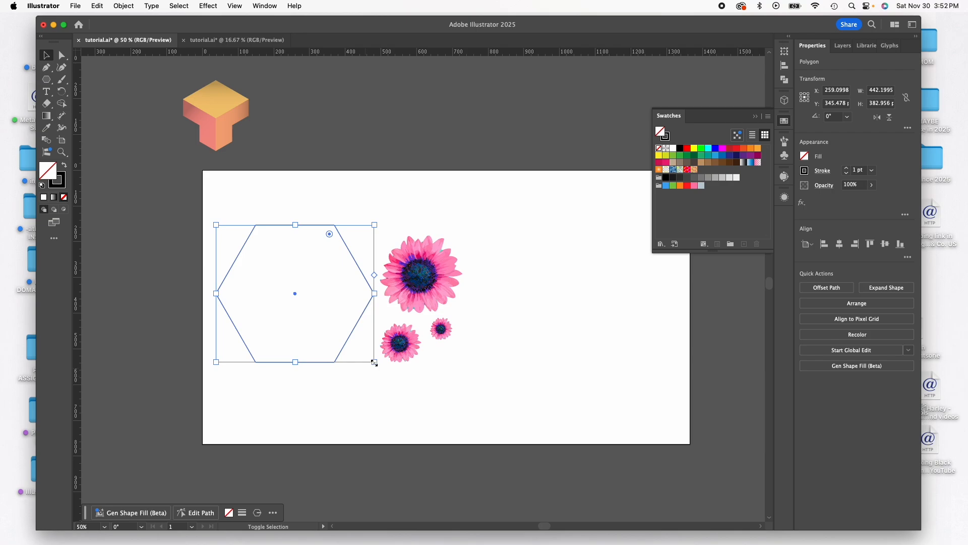
drag(374, 362, 409, 392)
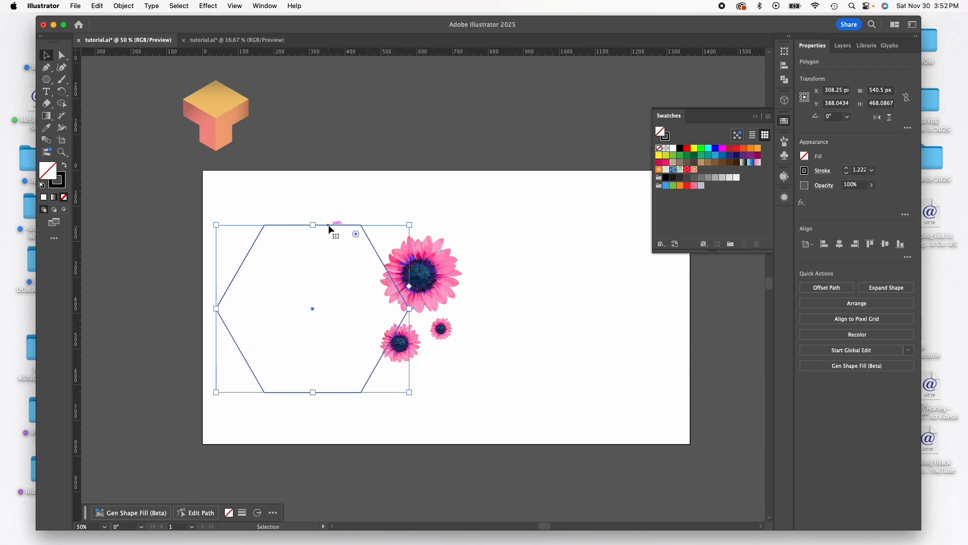
drag(328, 228, 434, 222)
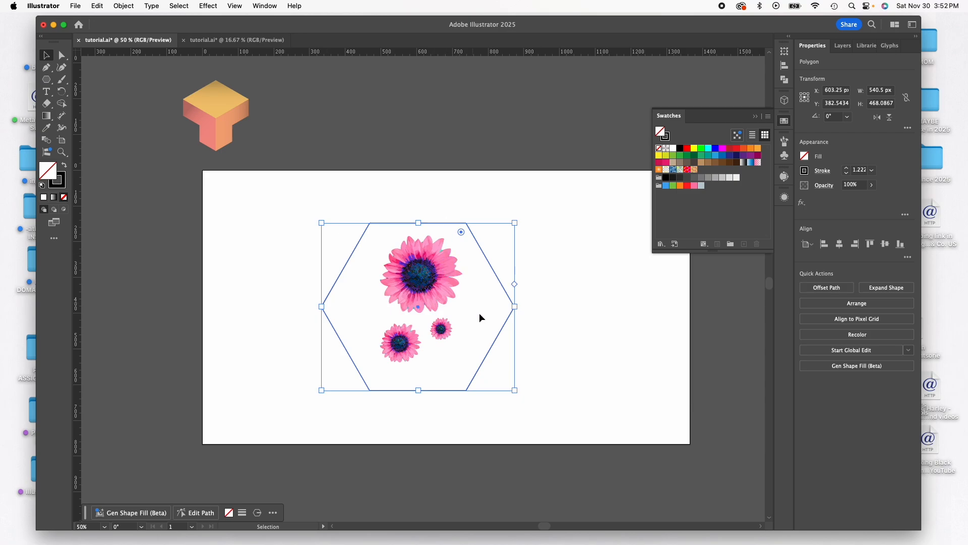
click(403, 205)
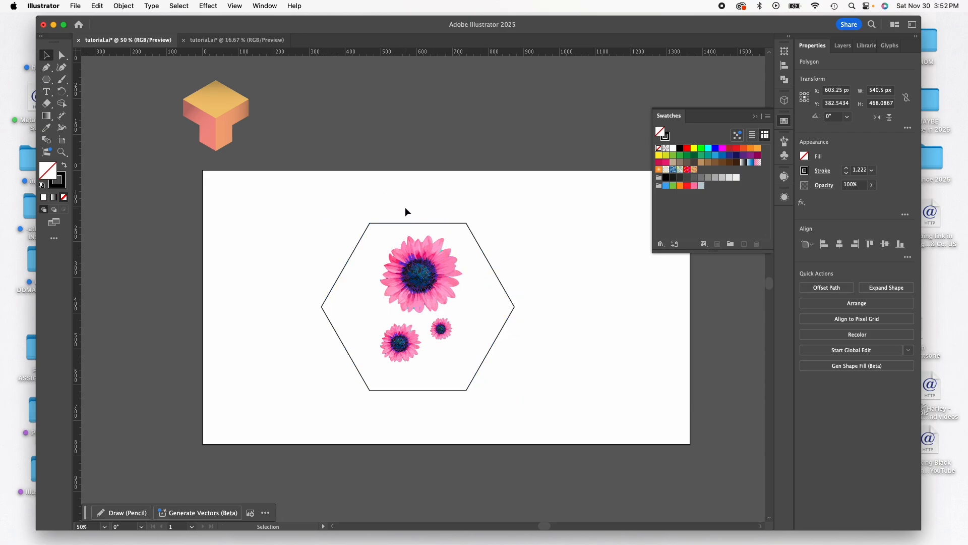
Duplicate the small, medium and large flowers once each around the hexagon, moving the large original toward its upper-left corner
click(399, 345)
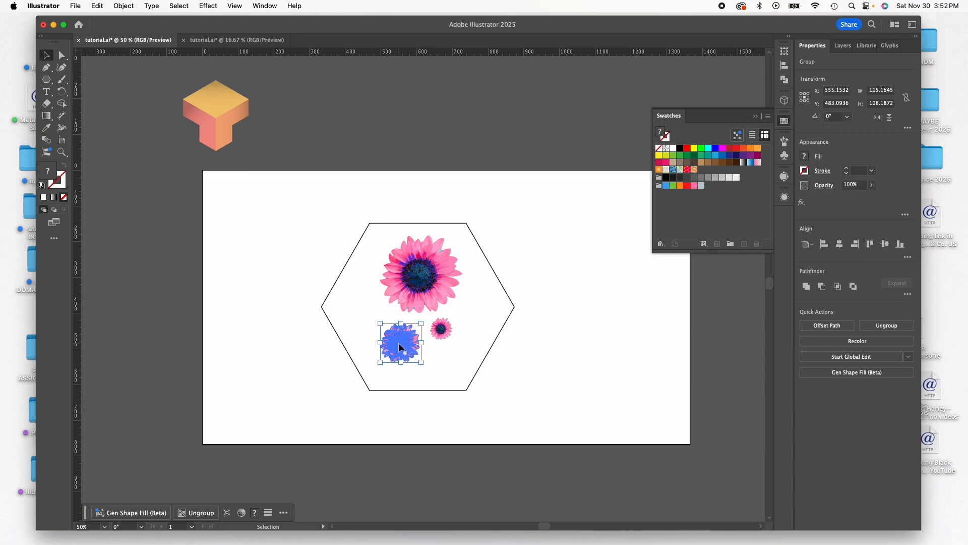
drag(397, 346, 368, 316)
click(443, 266)
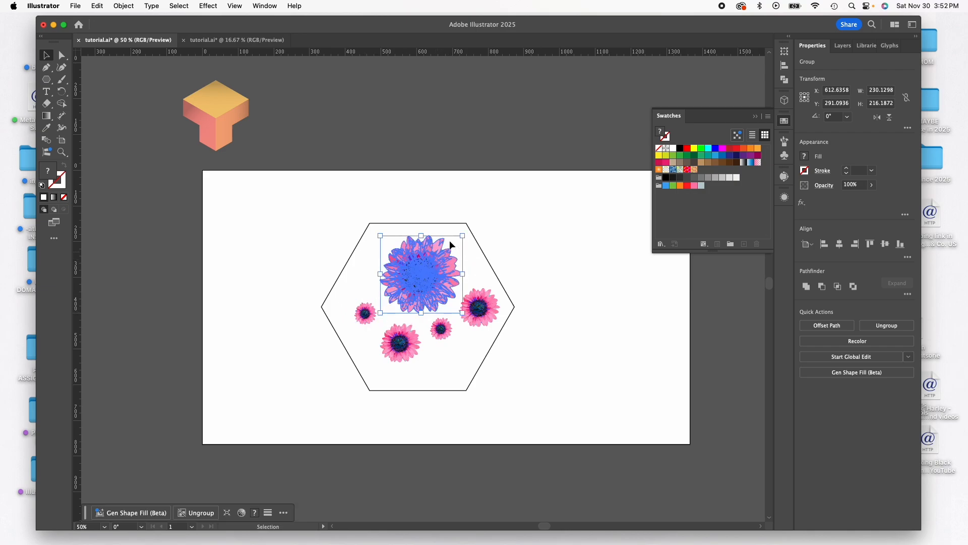
drag(425, 275, 397, 264)
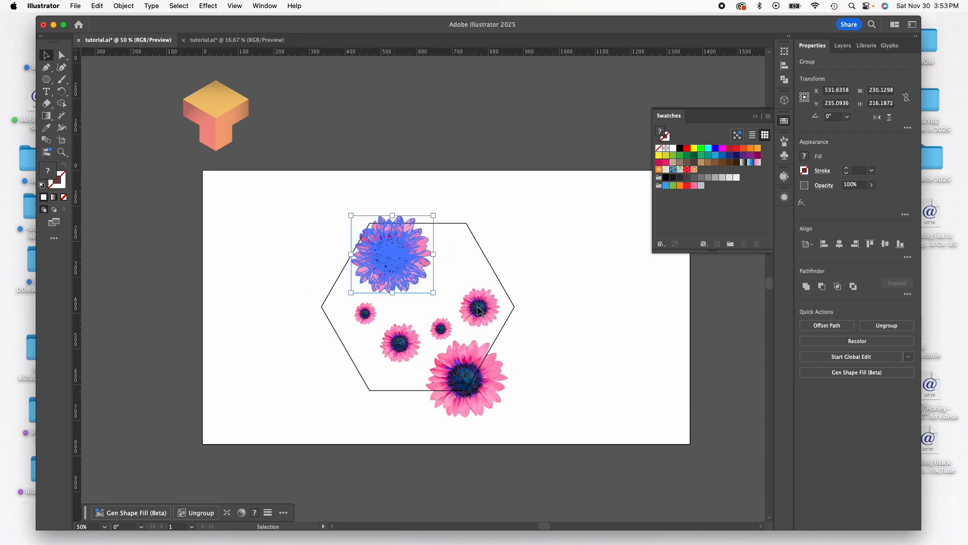
Place the medium flower beside the upper large one, a small flower near the hexagon's centre, and raise the lower large flower
drag(480, 311, 460, 273)
drag(441, 327, 417, 306)
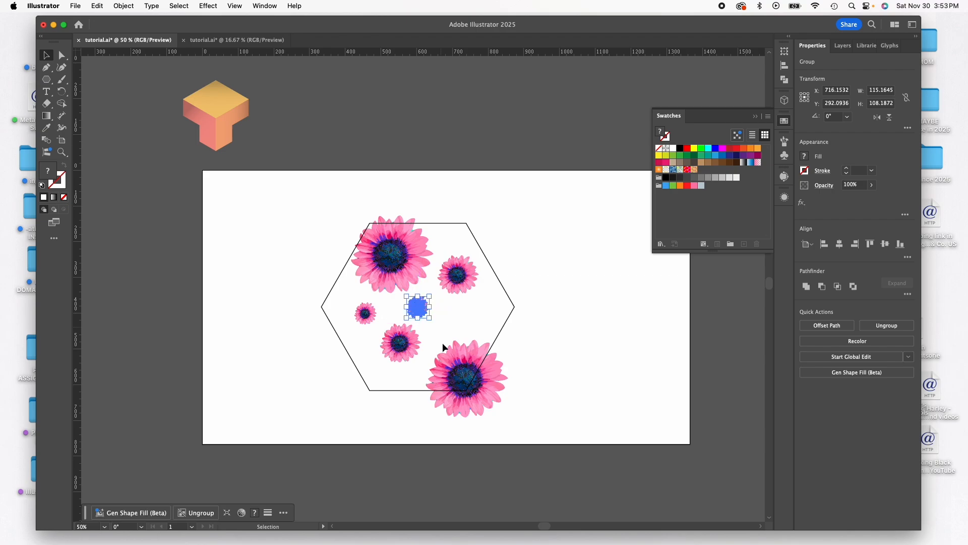
drag(457, 345, 457, 311)
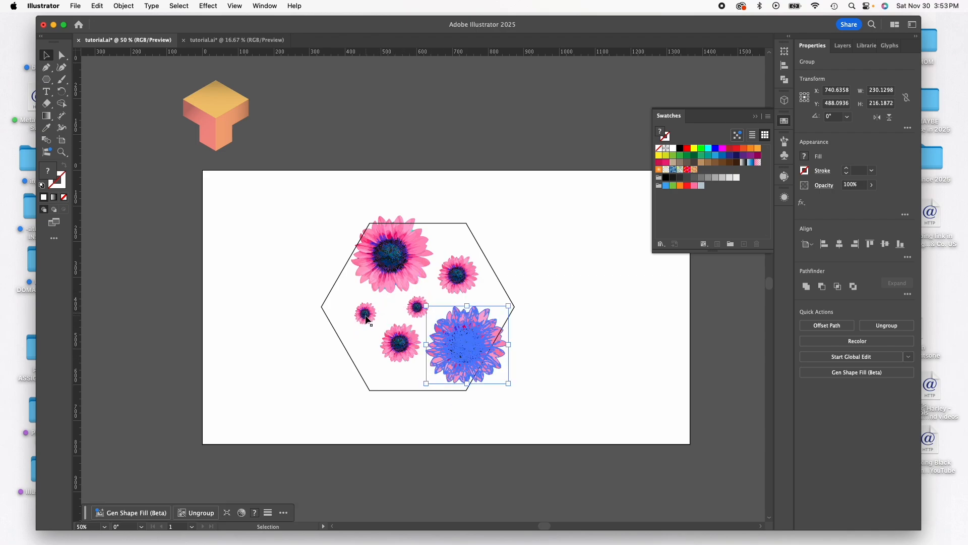
Add two small flower copies and one medium copy in the hexagon's gaps, and shift the leftmost small flower toward its edge
drag(366, 318, 450, 239)
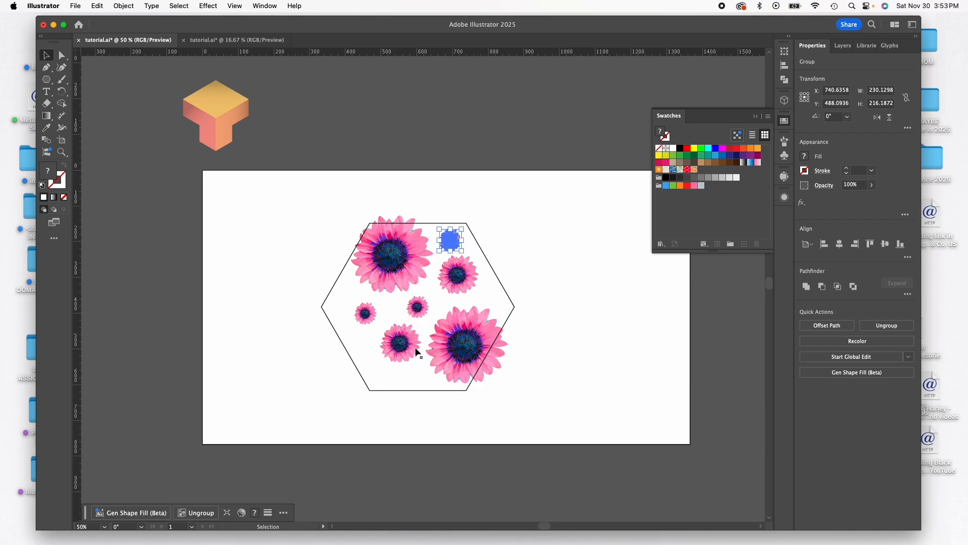
drag(367, 317, 351, 300)
drag(470, 274, 356, 340)
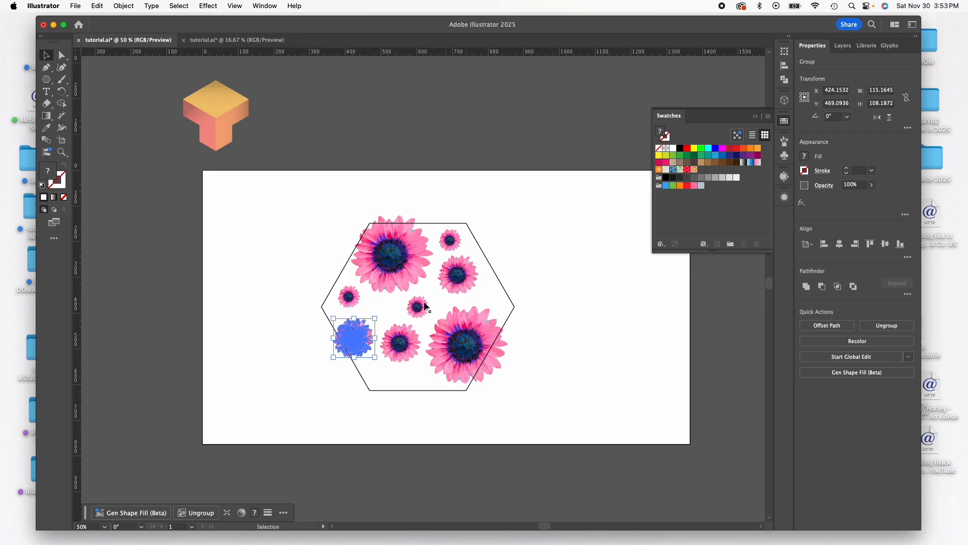
drag(446, 247, 390, 390)
click(558, 299)
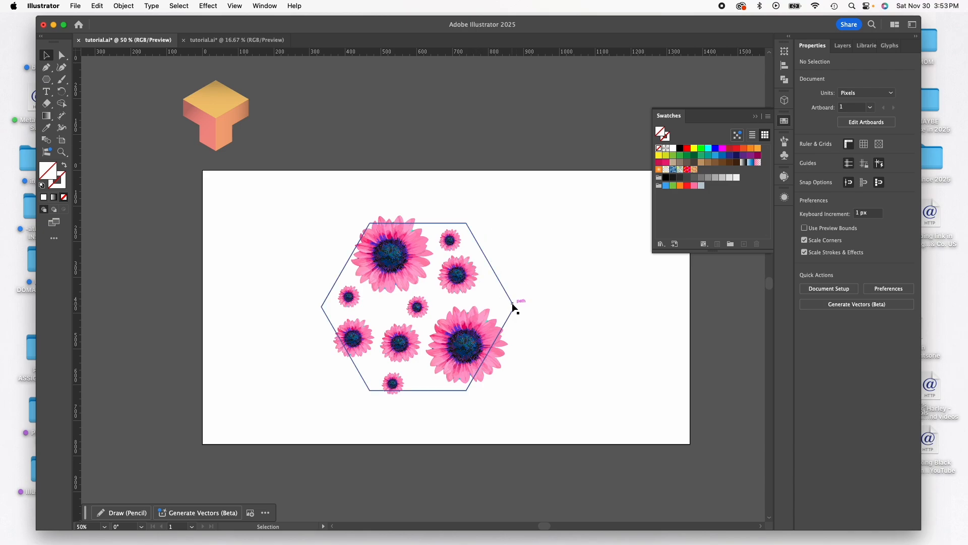
Move the hexagon off the artboard and make a new pattern from all nine flowers
drag(515, 303, 468, 80)
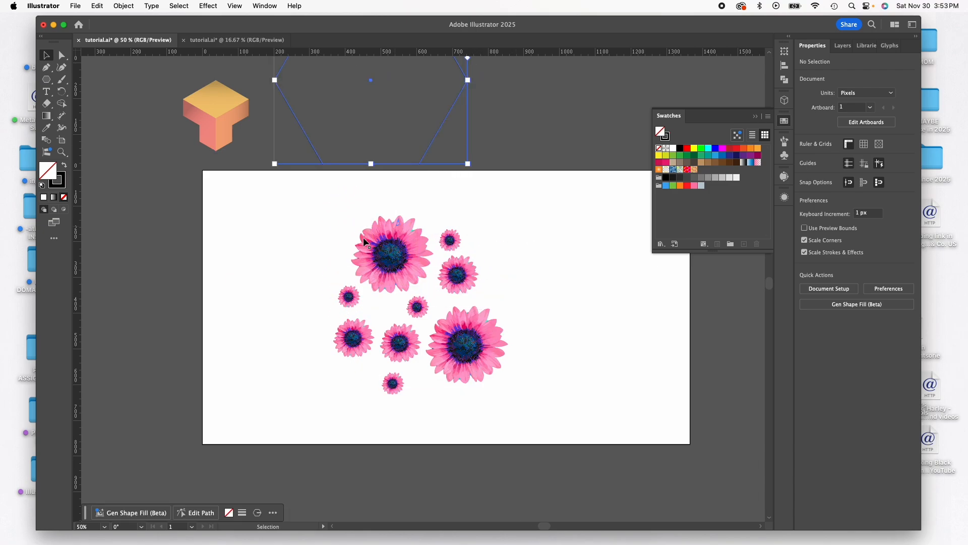
drag(518, 417, 462, 373)
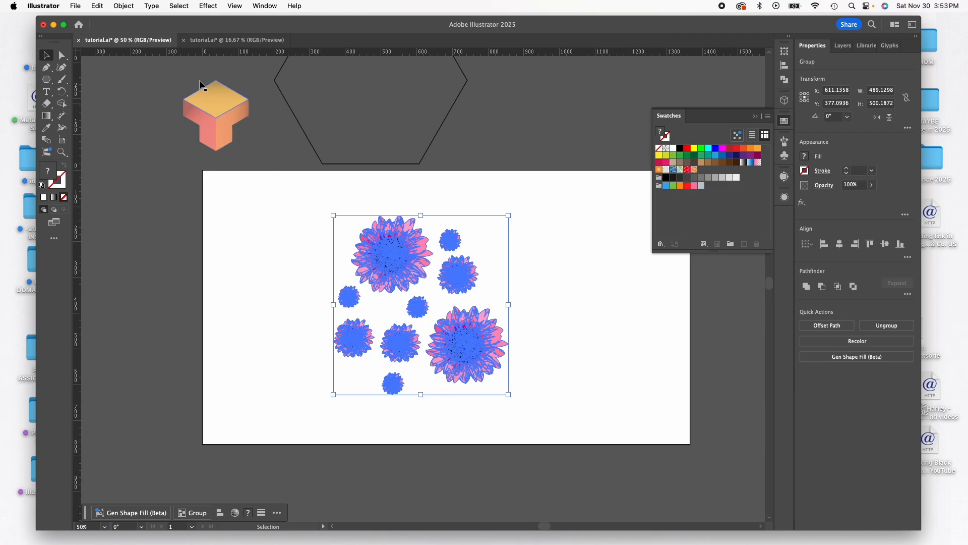
click(124, 6)
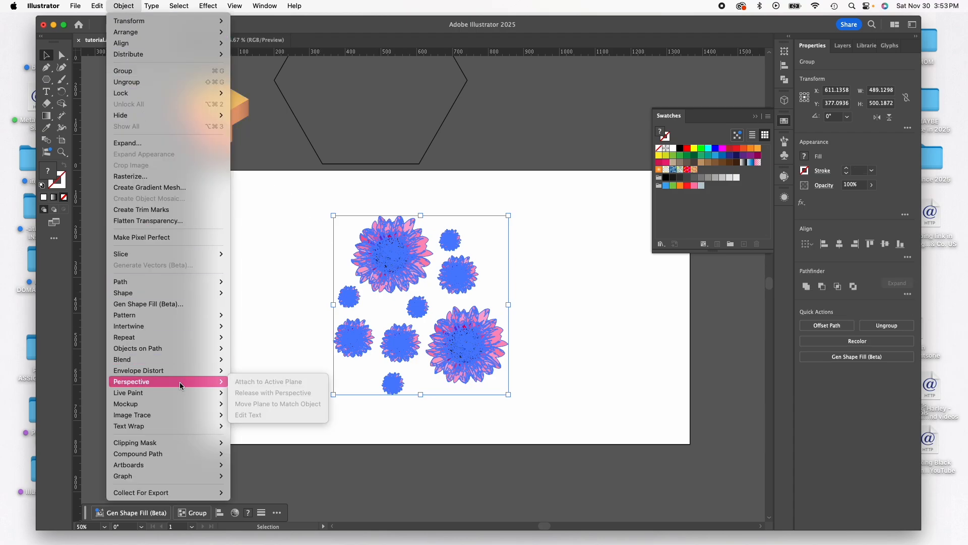
mouse_move(185, 316)
click(247, 315)
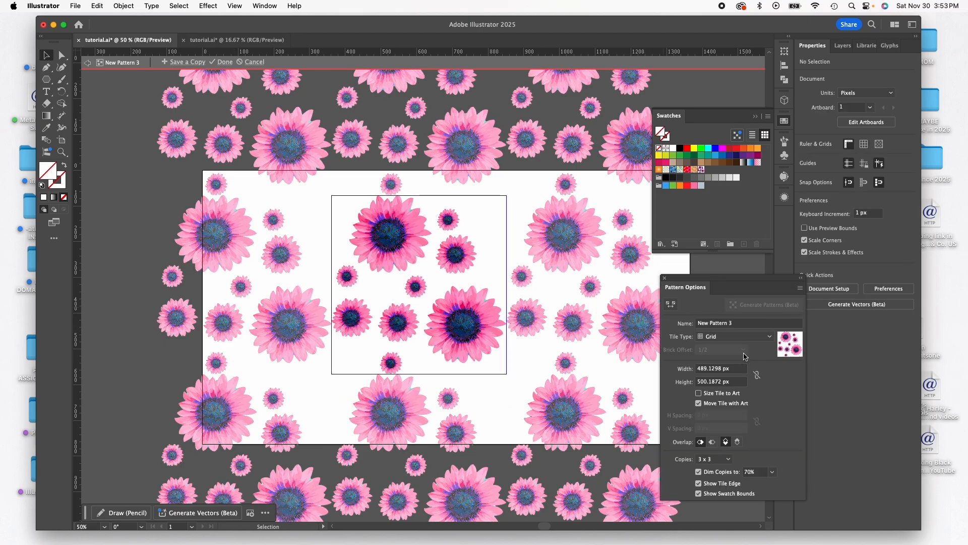
Try the Brick by Row, Hex by Column and Hex by Row tile types on the flower pattern
click(739, 337)
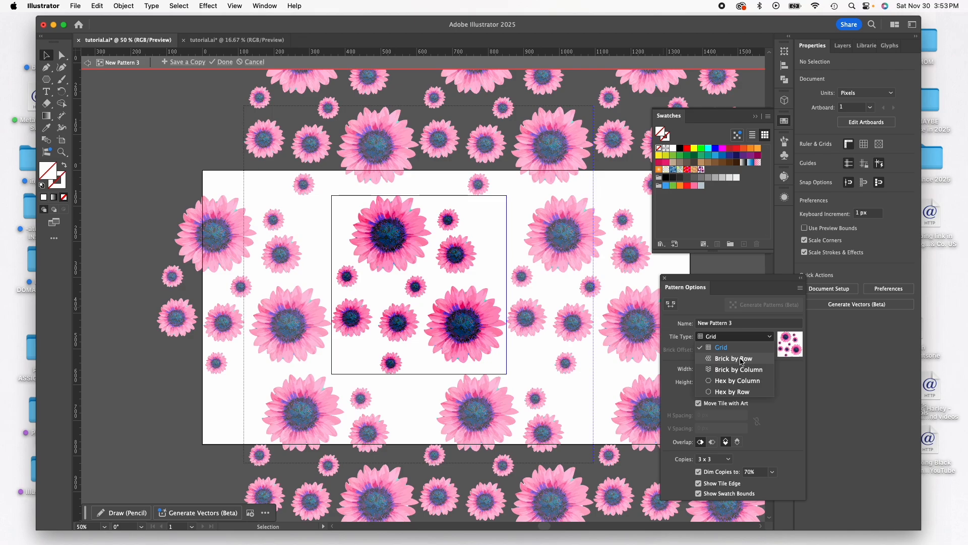
click(742, 361)
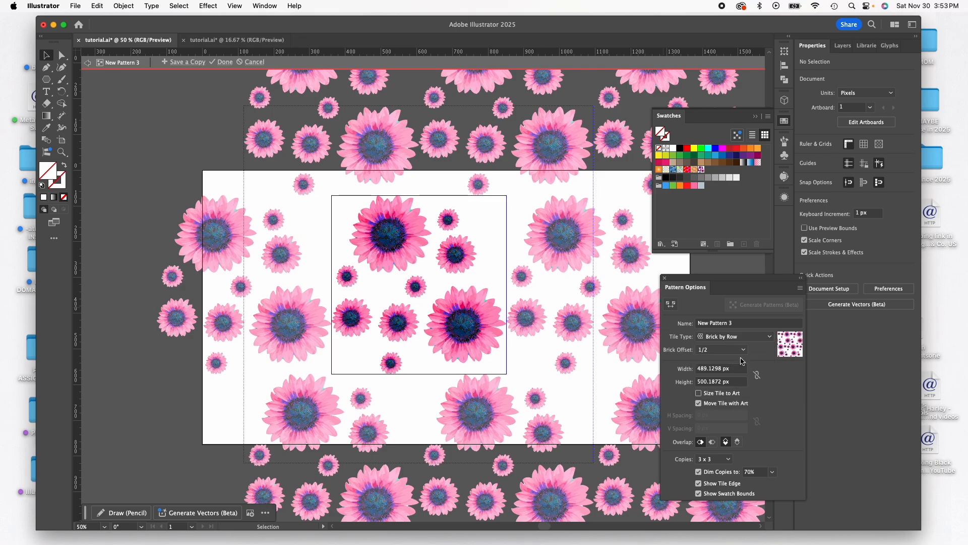
click(739, 337)
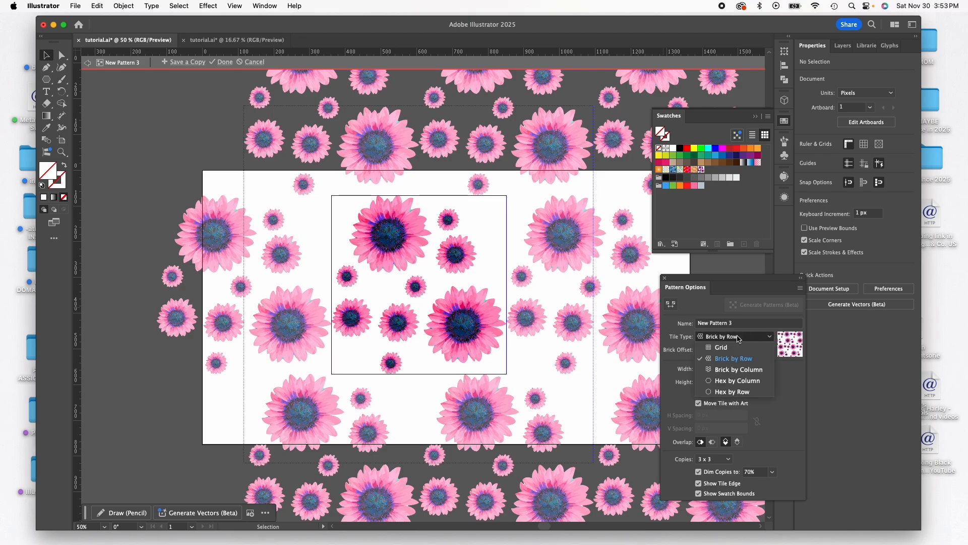
click(754, 385)
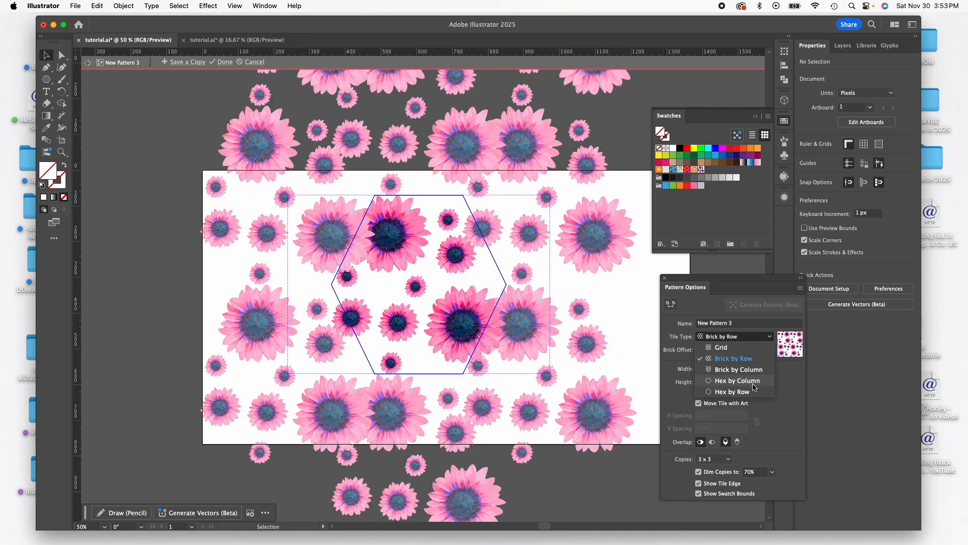
click(762, 338)
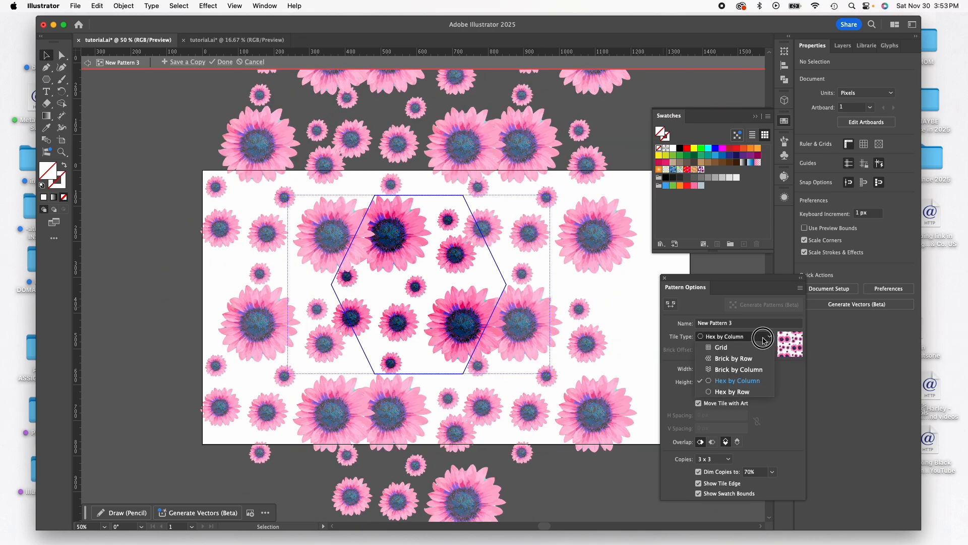
click(763, 392)
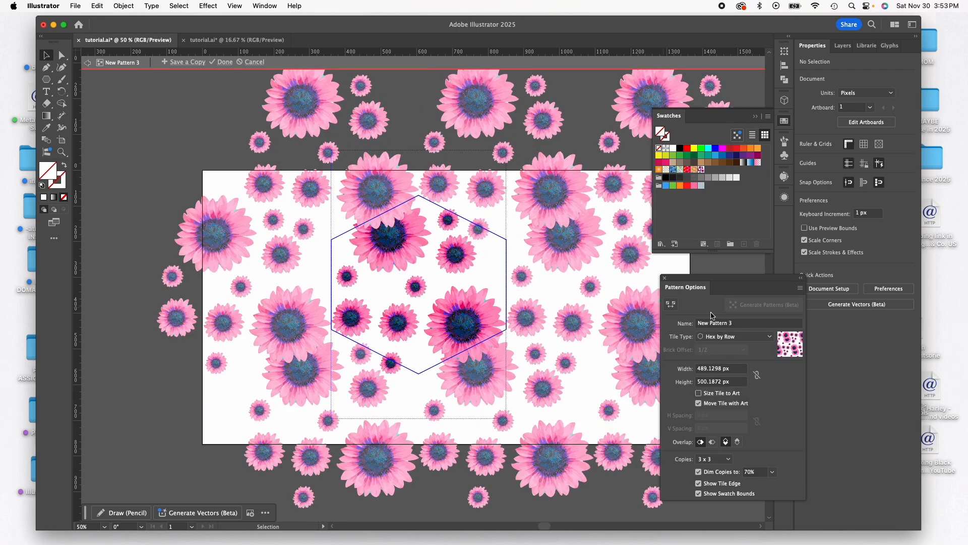
Set the pattern's tile type to Brick by Column and its tile width to 450 px
click(712, 336)
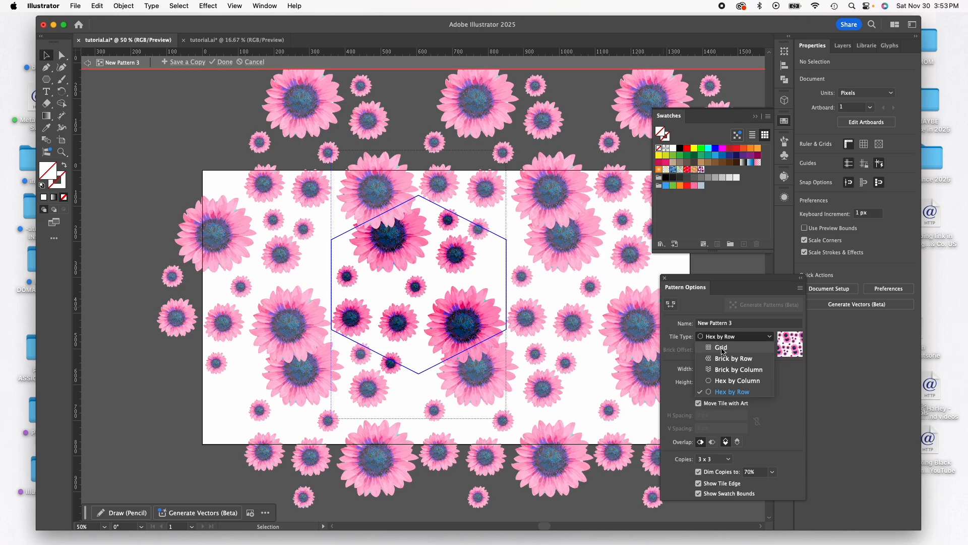
click(725, 370)
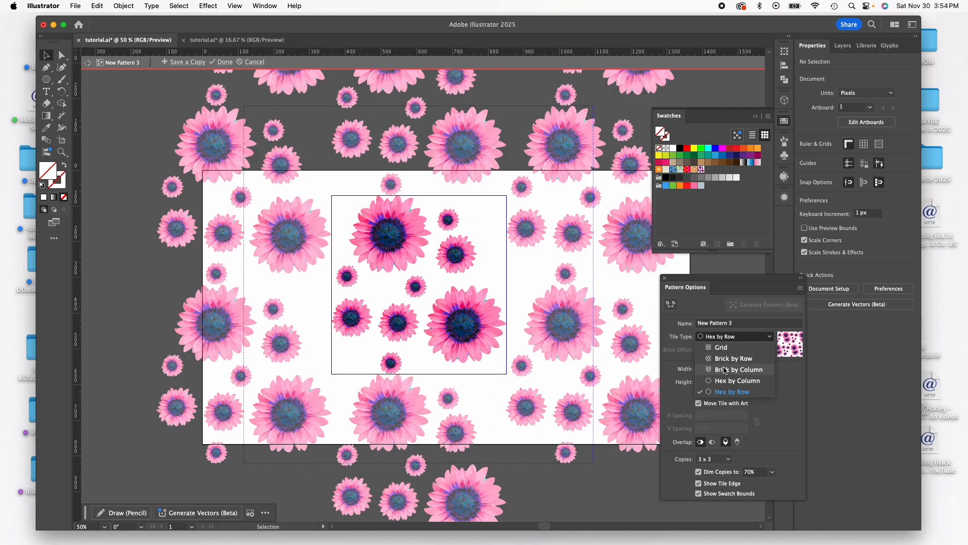
click(723, 370)
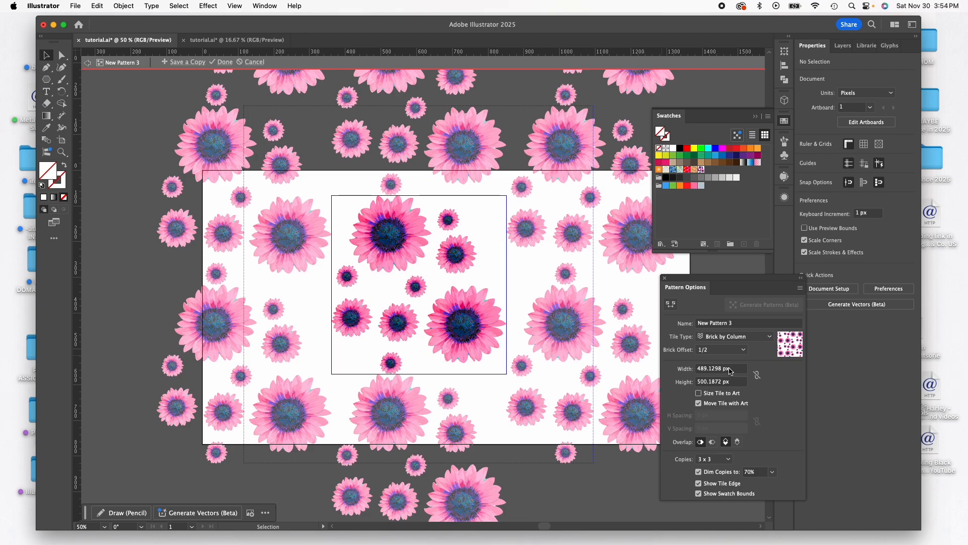
click(687, 369)
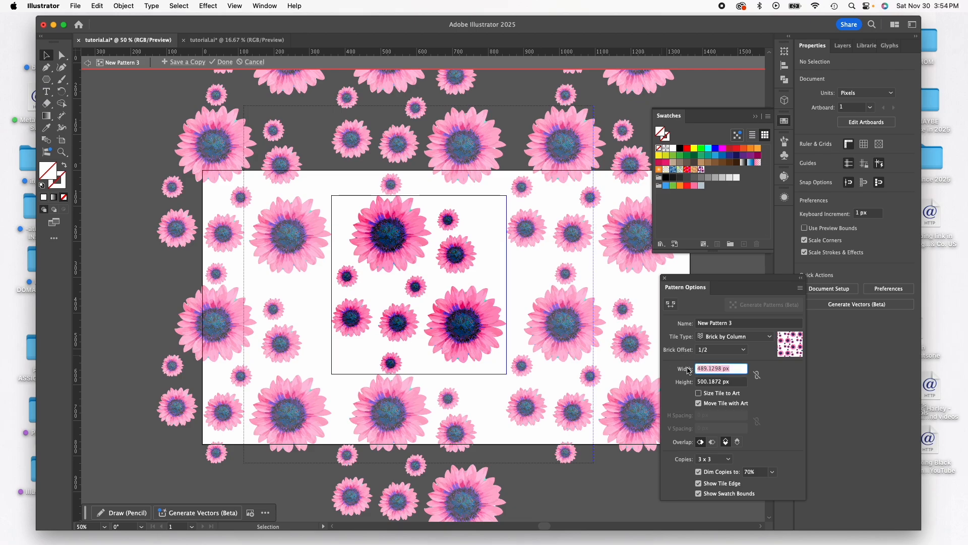
text(450)
key(Return)
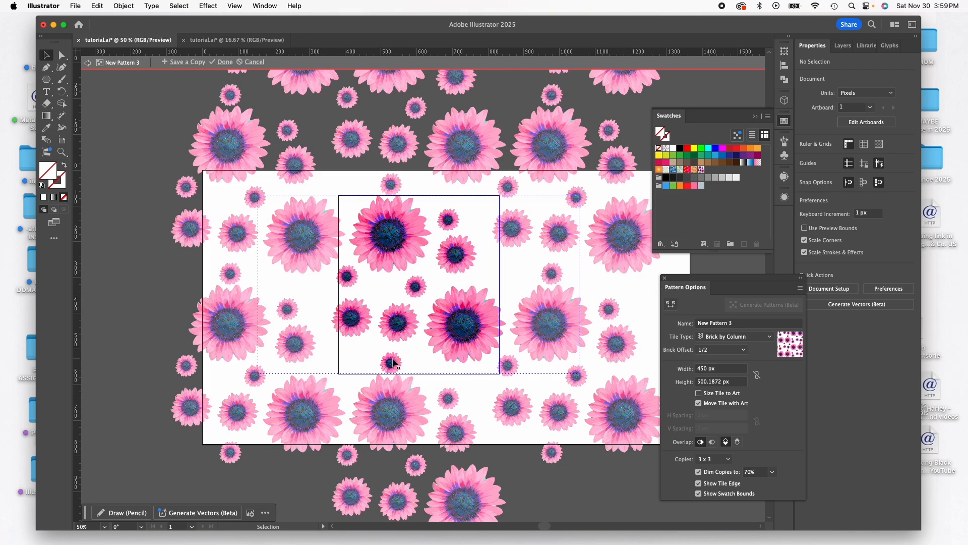
Move the lowest small flower up and left and the uppermost small flower up and right within the pattern tile
drag(386, 362, 368, 354)
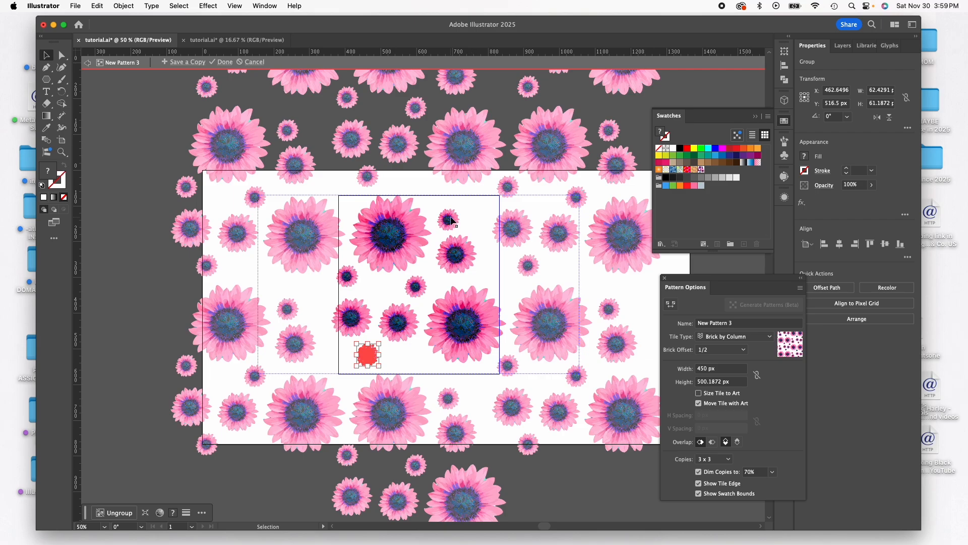
click(473, 216)
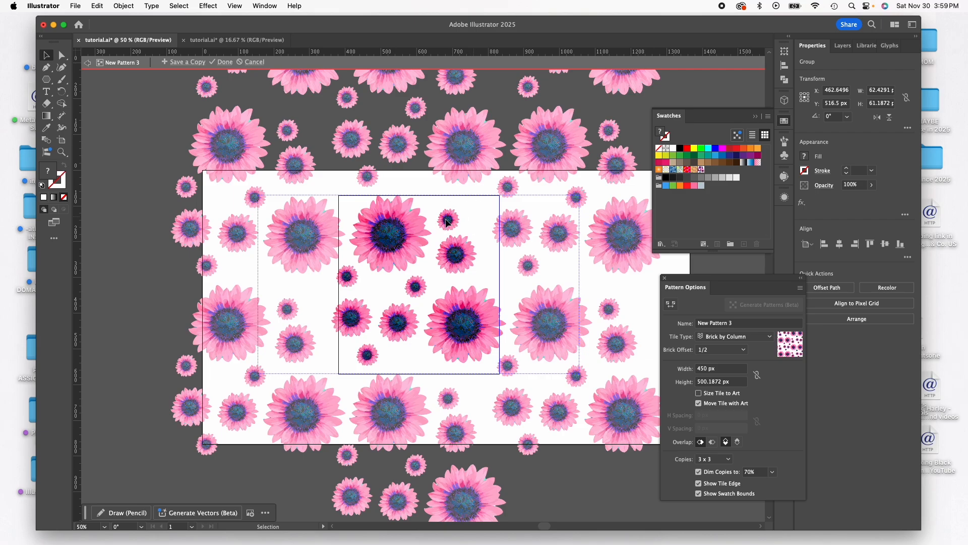
click(447, 218)
drag(447, 218, 512, 222)
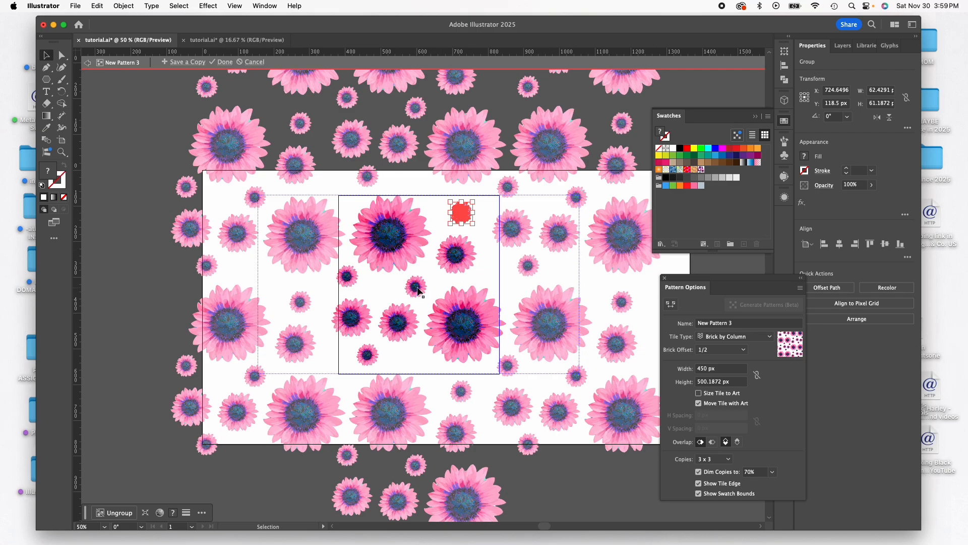
Fill the gaps in the pattern tile with small-flower copies scaled down to about 38 px wide, and finish editing the pattern
drag(417, 289, 413, 358)
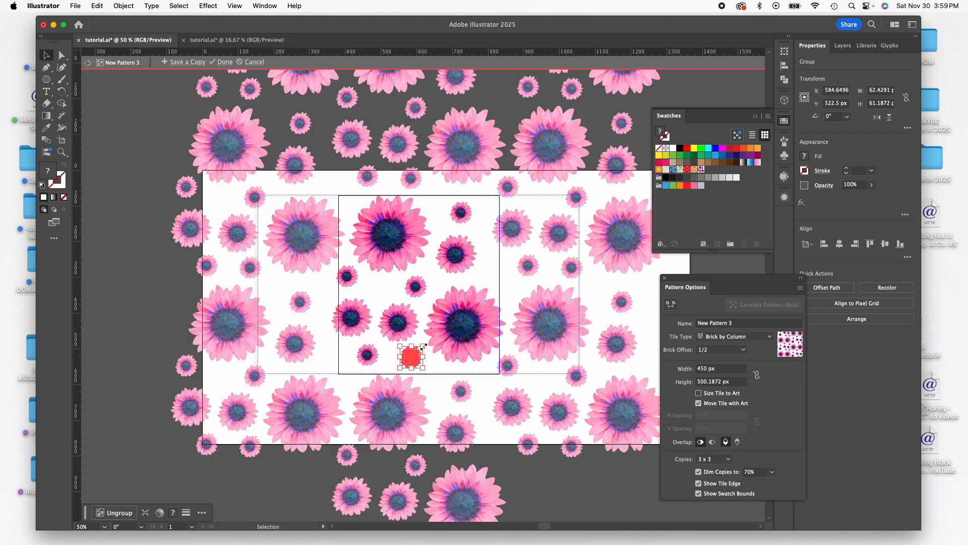
drag(423, 347, 378, 292)
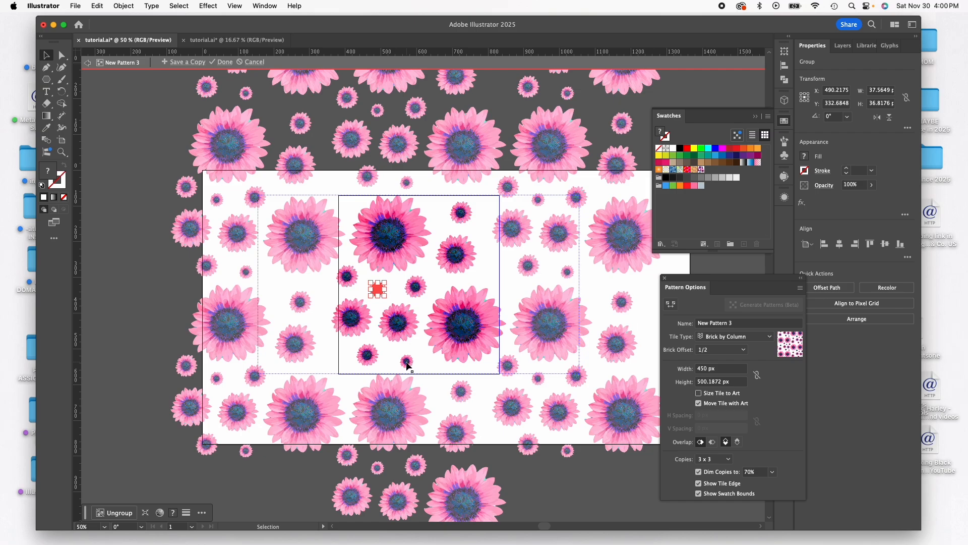
drag(408, 365, 435, 207)
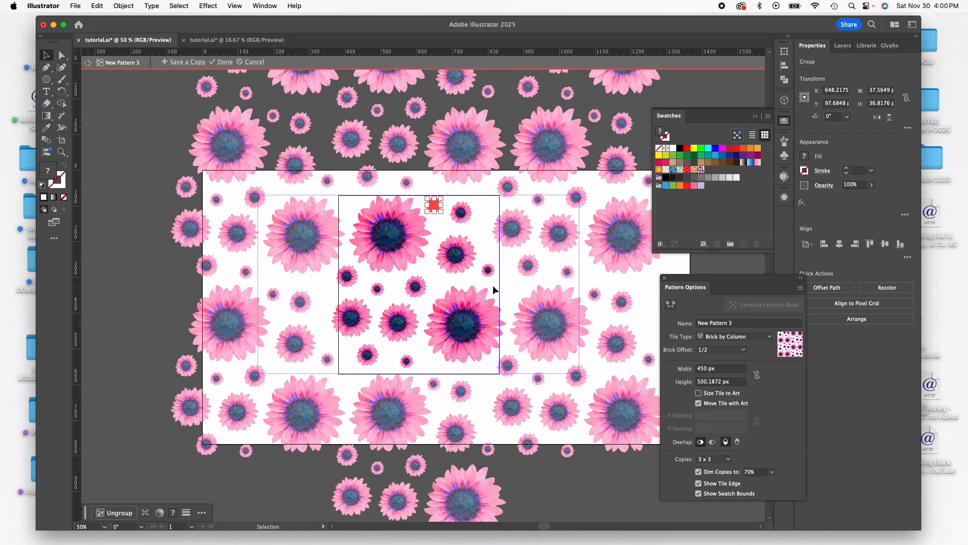
click(429, 265)
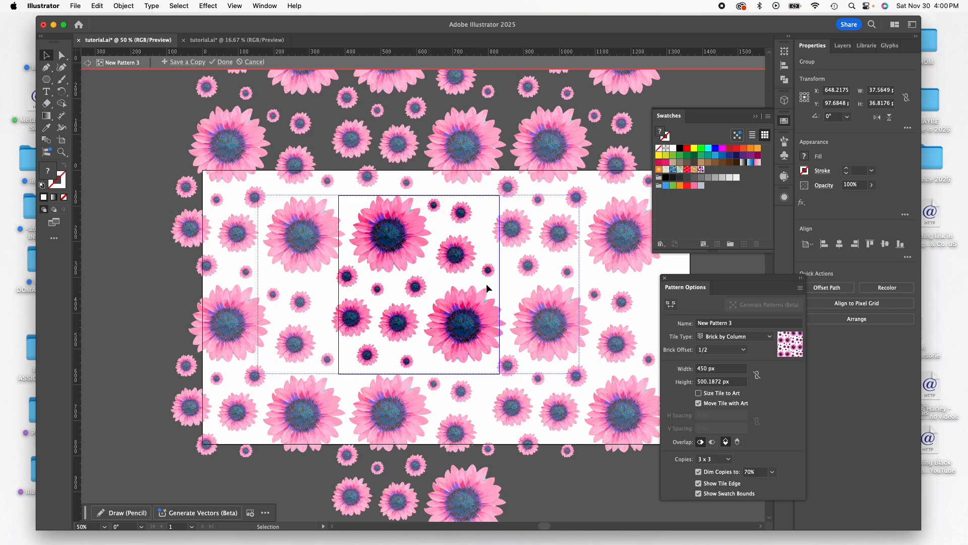
click(570, 283)
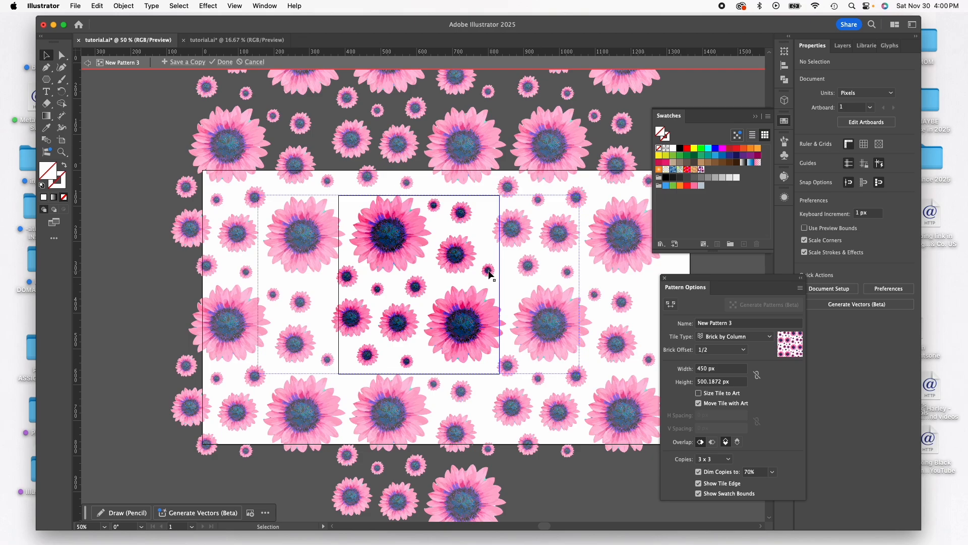
click(224, 62)
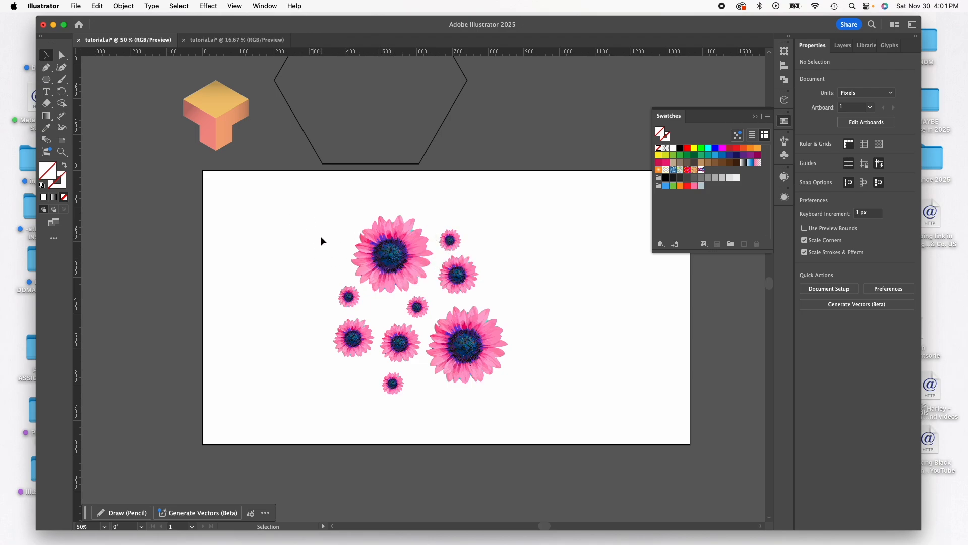
Move all nine original flowers off the artboard to its left side
drag(302, 207, 539, 398)
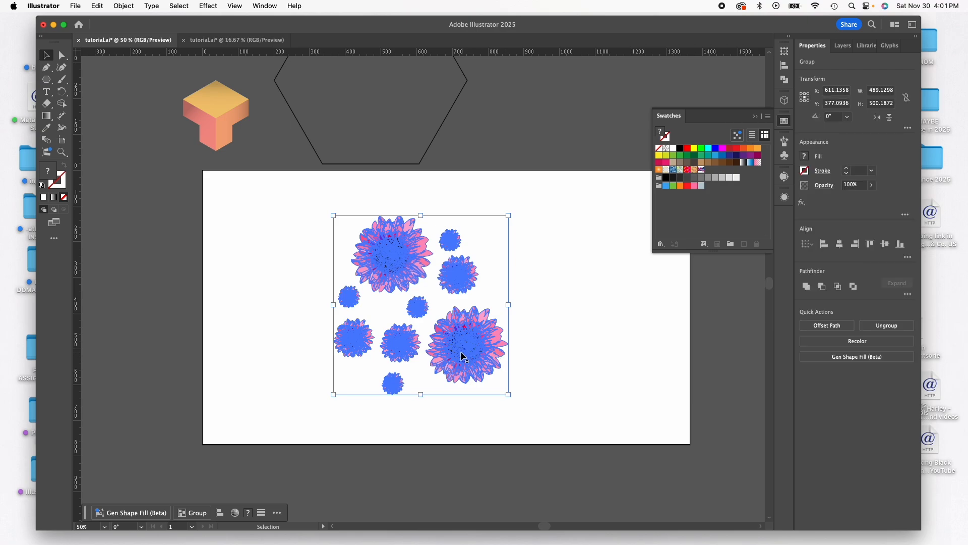
drag(459, 356, 132, 214)
click(240, 261)
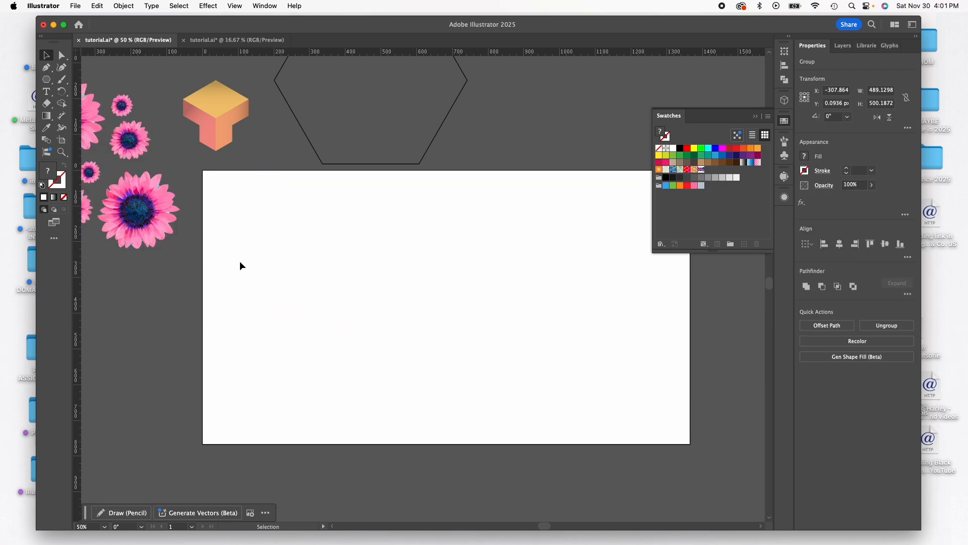
Draw a rectangle about 1051 by 655 px on the artboard and fill it with the new flower pattern swatch
click(48, 81)
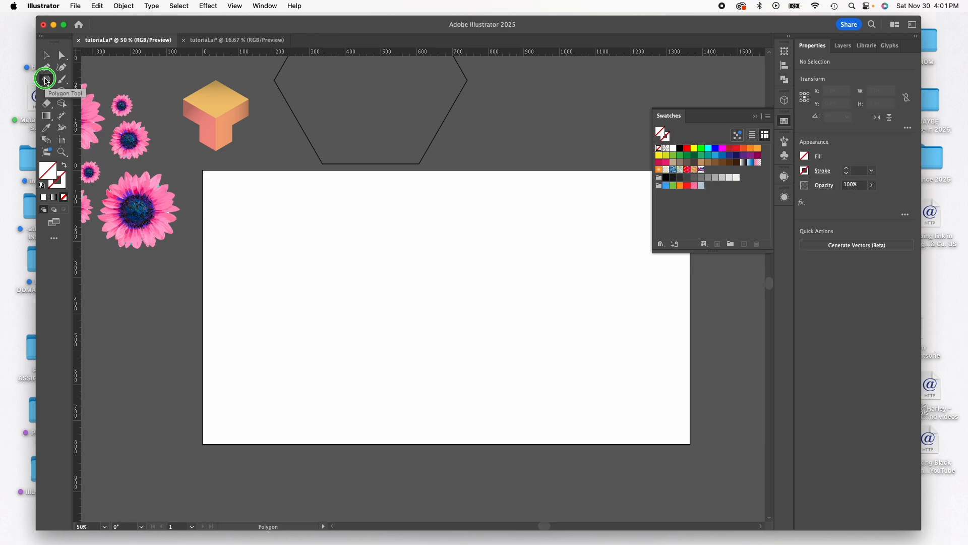
click(98, 79)
drag(216, 194, 593, 428)
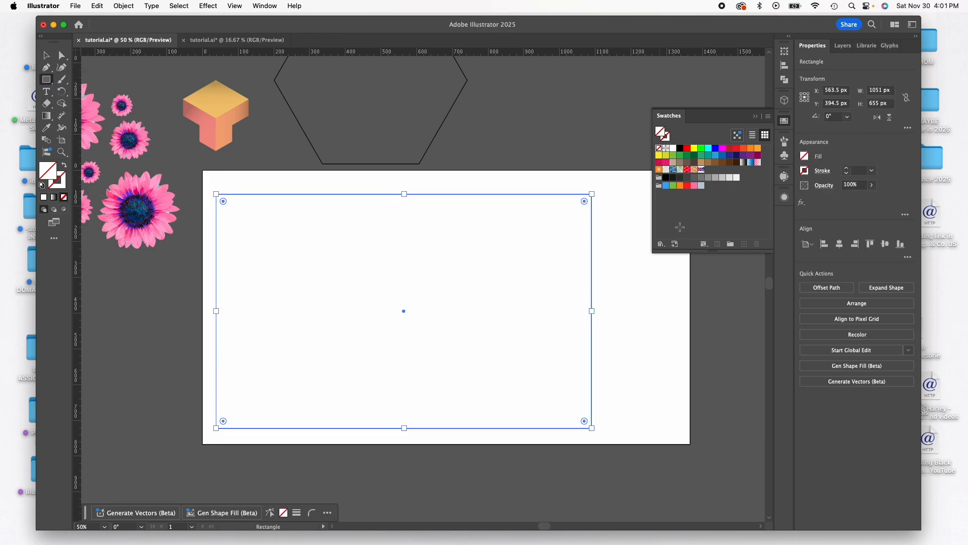
click(702, 170)
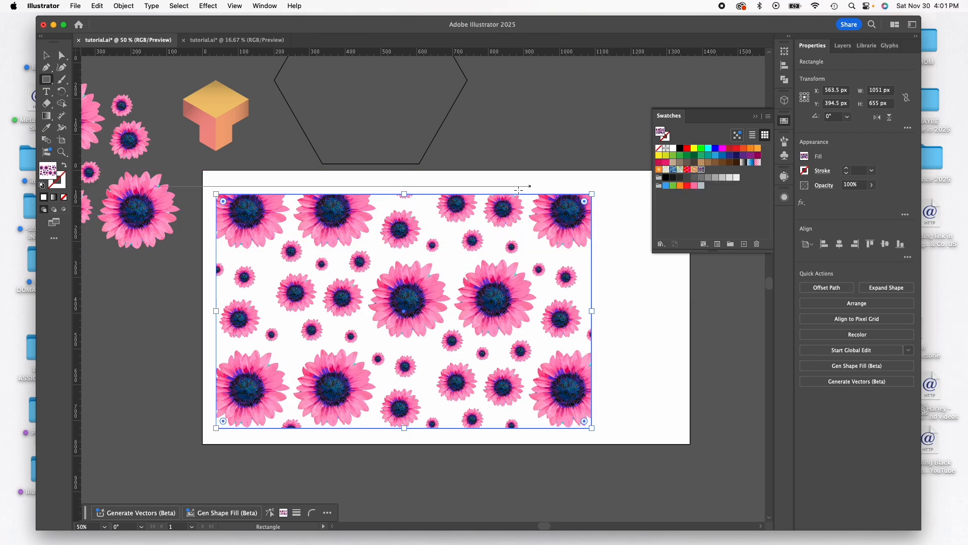
click(46, 55)
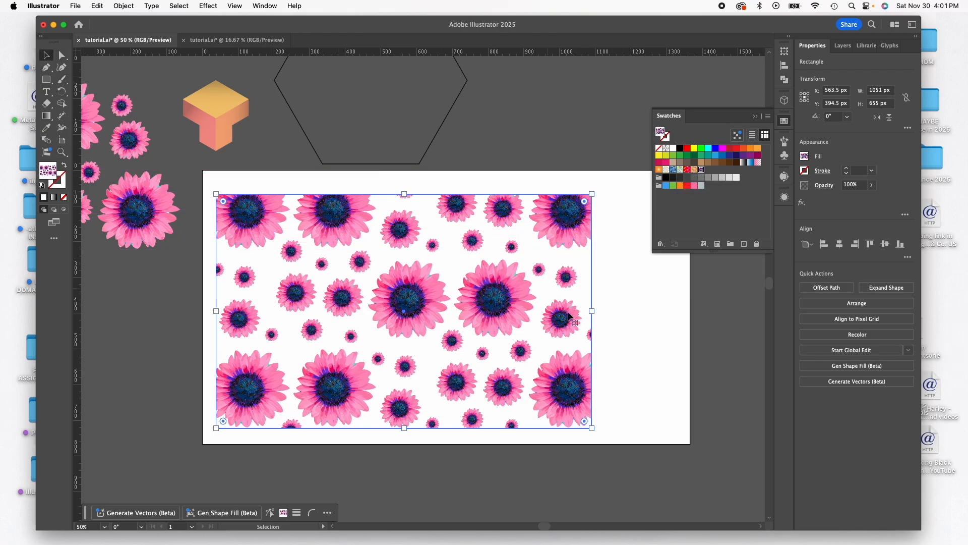
click(620, 318)
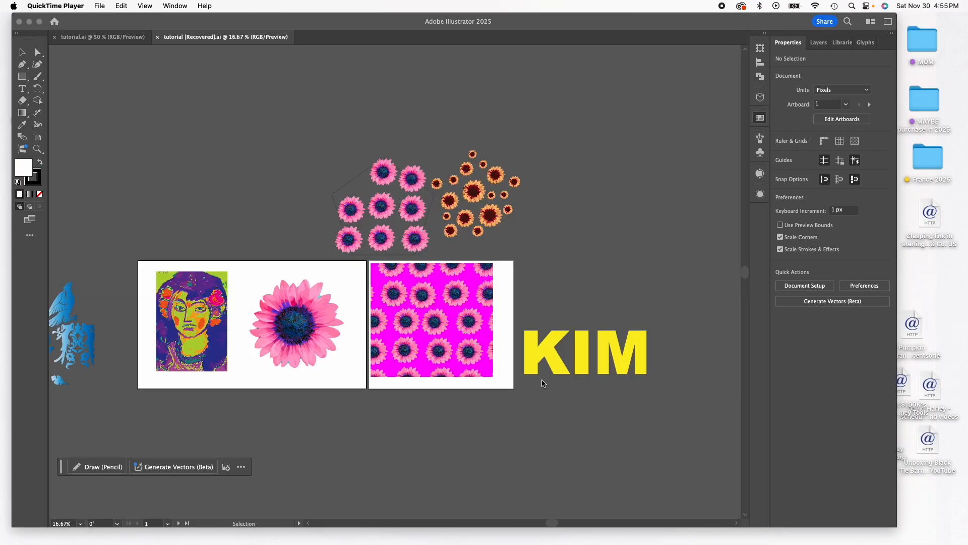
Delete the magenta flower-pattern rectangle from the second artboard of the recovered tutorial document
click(399, 426)
scroll(461, 262, down, 8)
scroll(460, 262, left, 4)
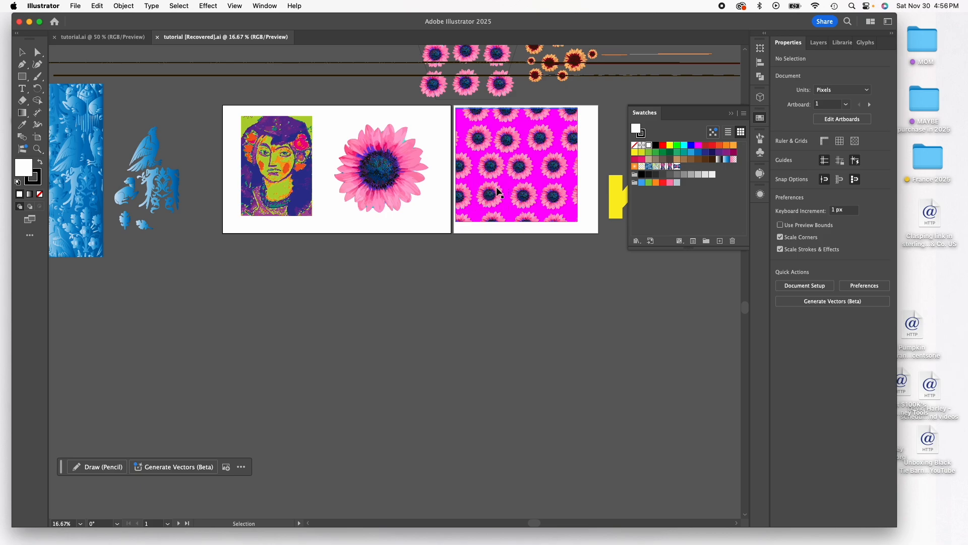
click(516, 189)
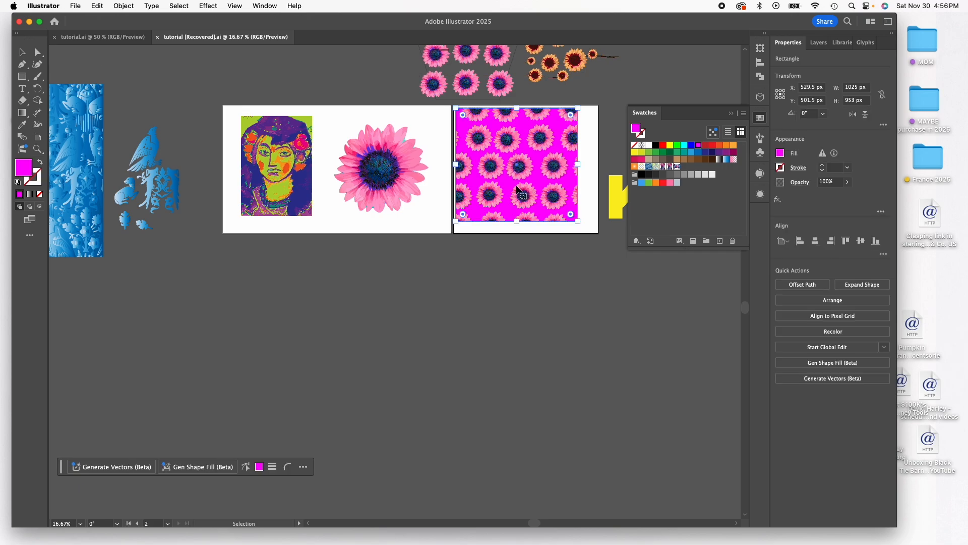
key(Delete)
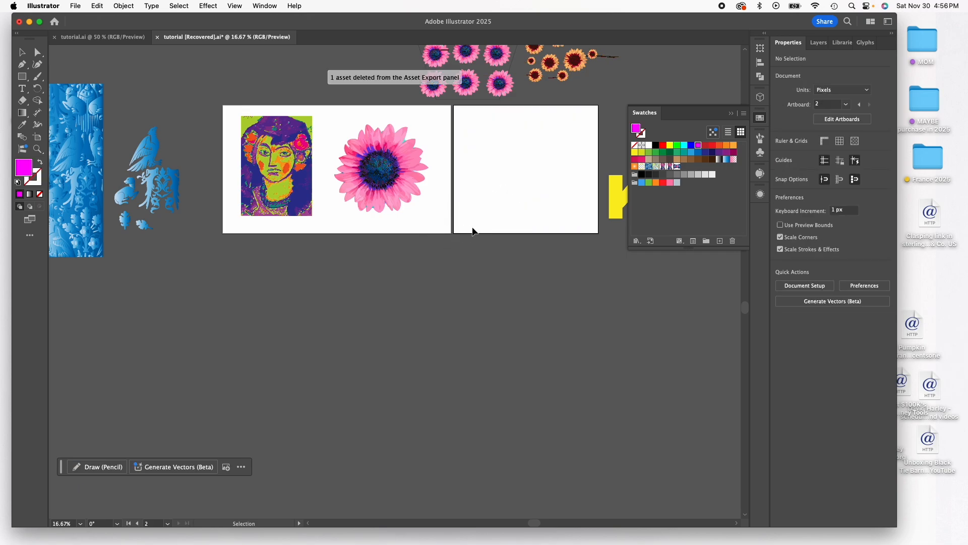
Draw a rectangle about 1006 by 866 px on the empty second artboard and fill it with a pink flower pattern swatch
key(space)
drag(489, 198, 425, 254)
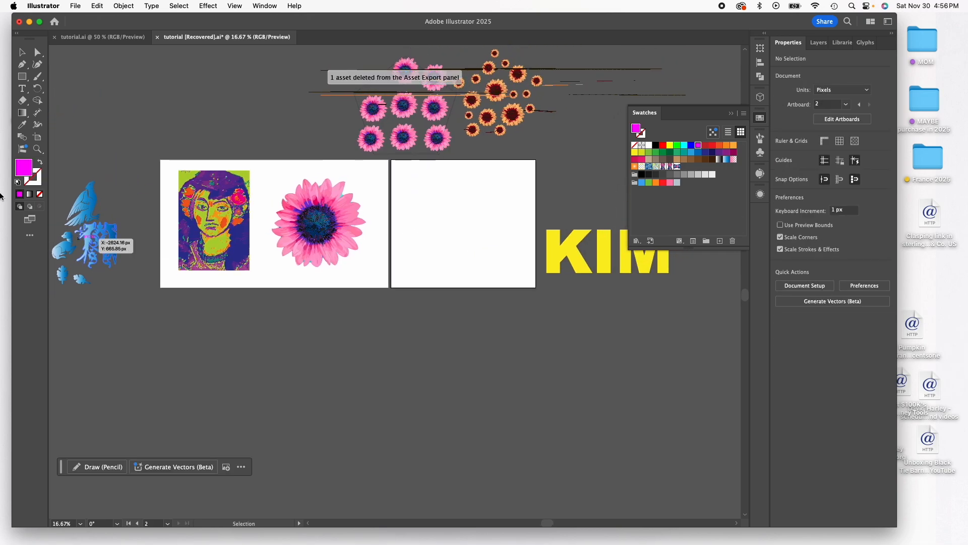
click(38, 149)
click(438, 214)
click(439, 219)
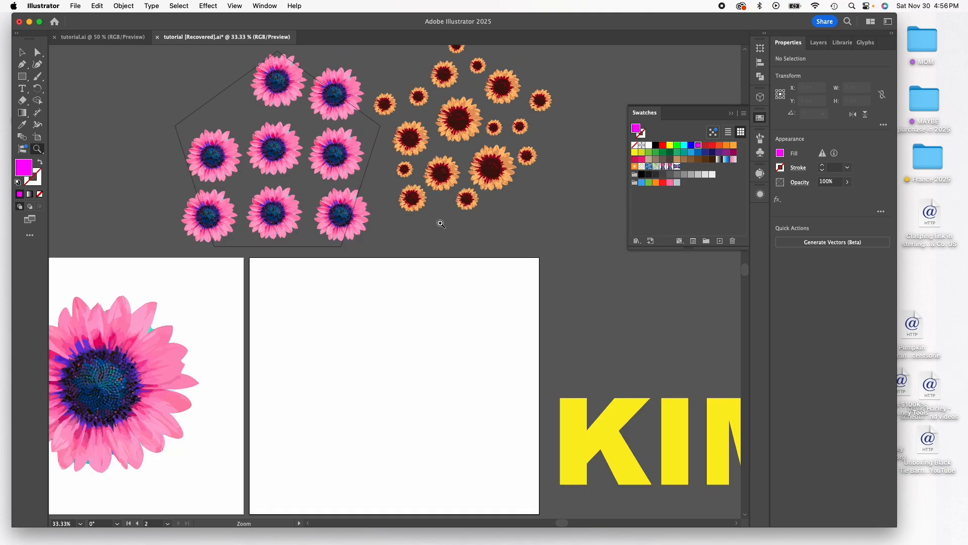
click(23, 52)
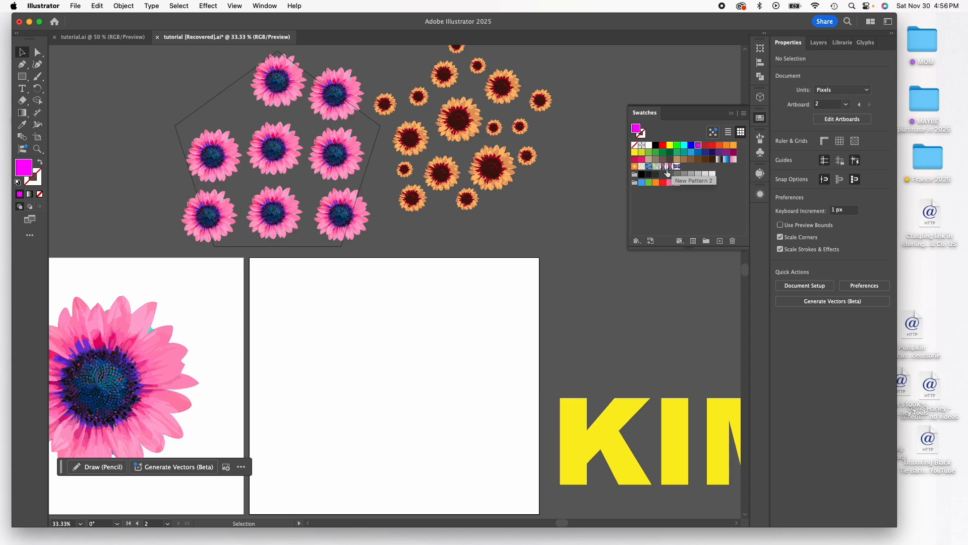
key(m)
drag(270, 281, 509, 487)
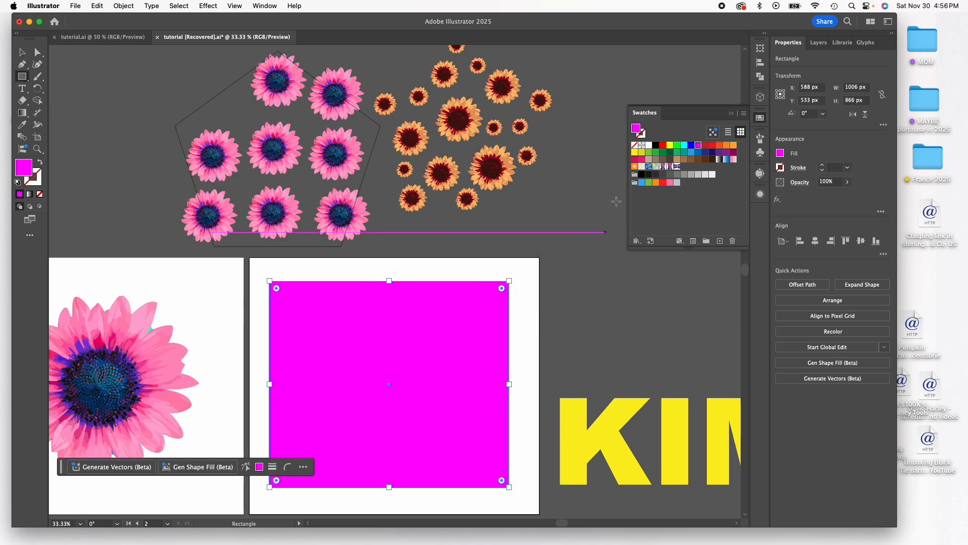
click(676, 166)
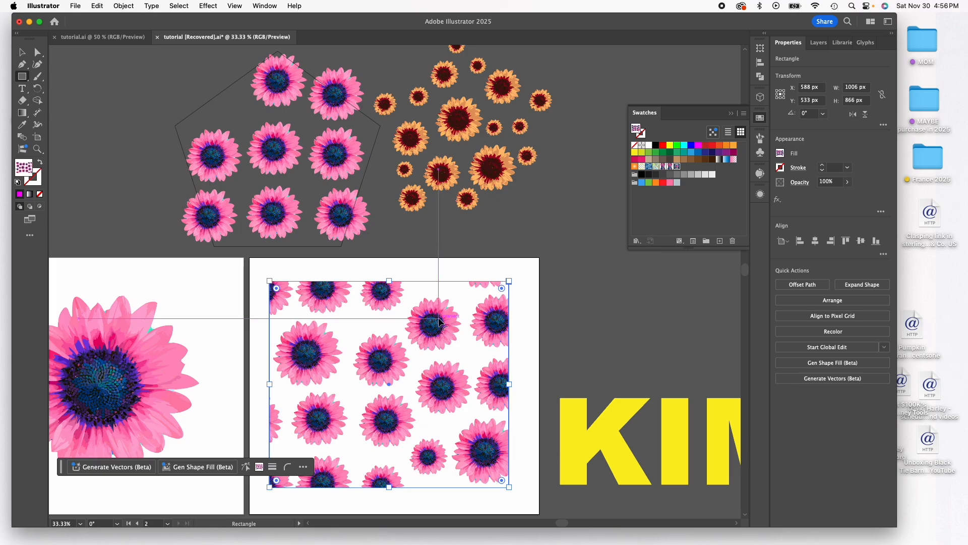
Add a second fill to the rectangle's appearance and set the lower fill to the light blue-grey swatch
click(761, 195)
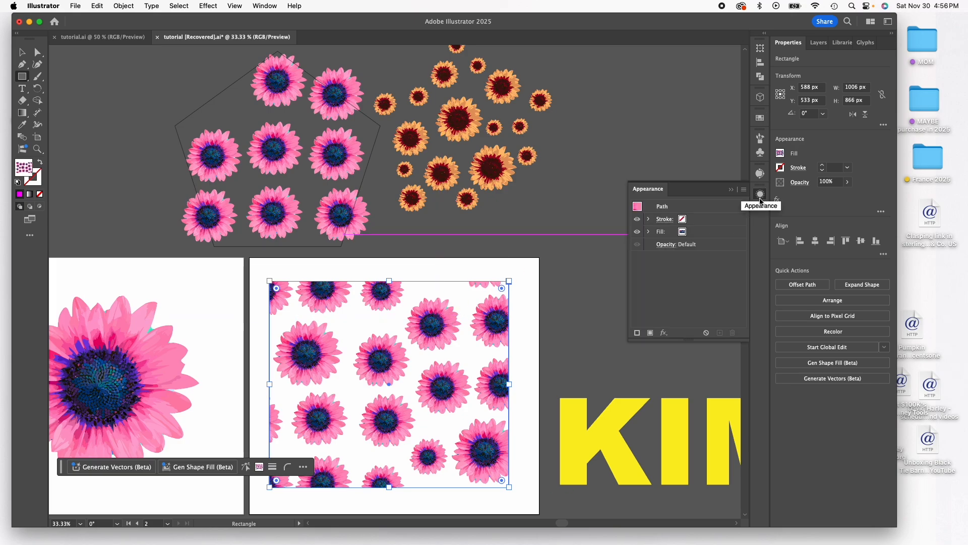
click(708, 237)
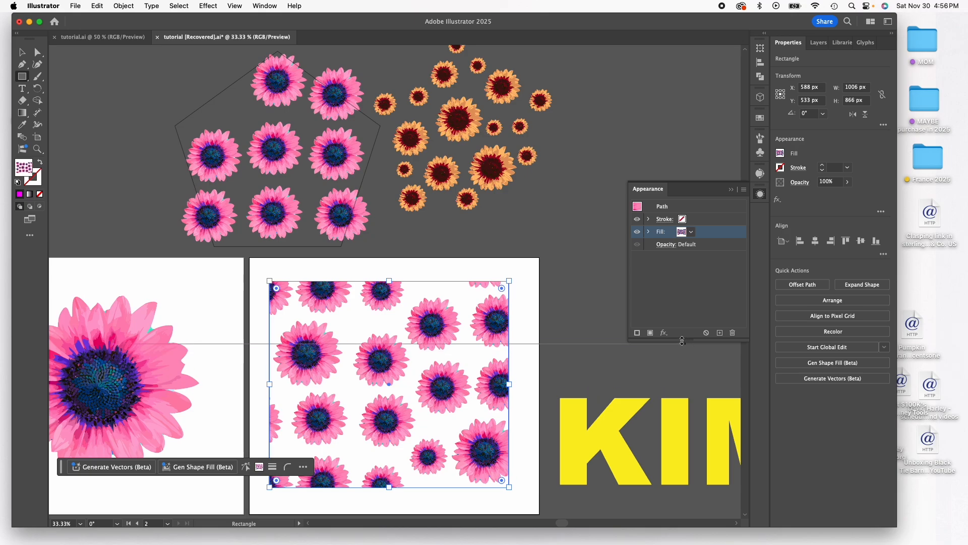
click(651, 334)
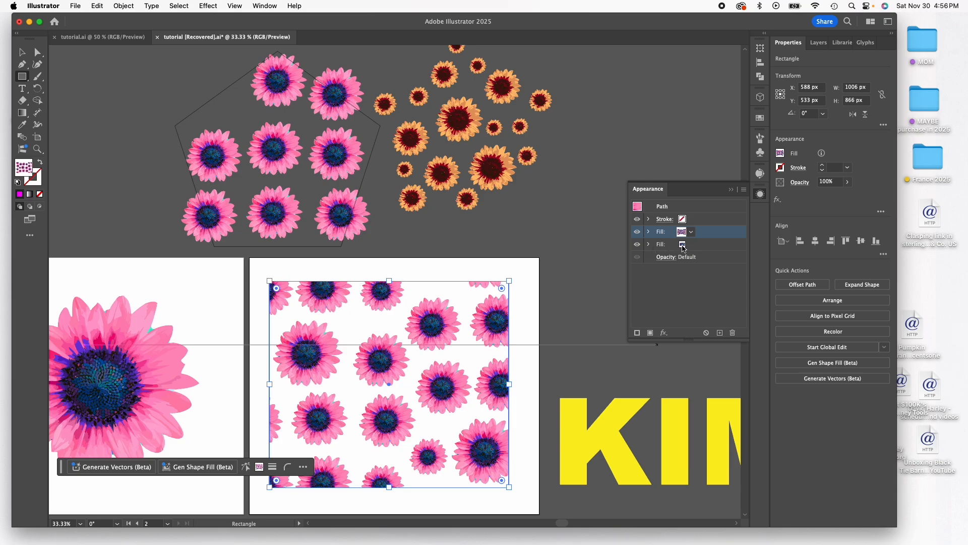
click(682, 244)
click(691, 246)
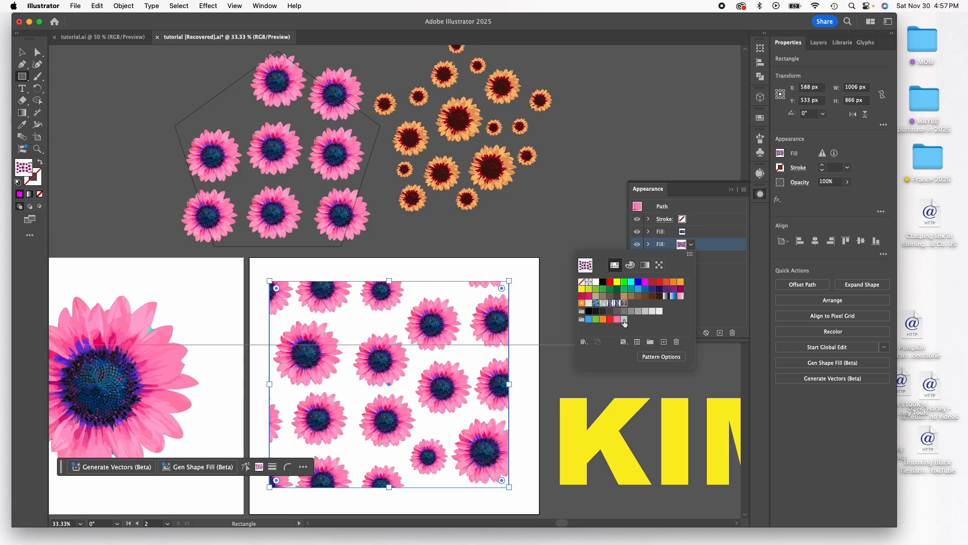
click(624, 319)
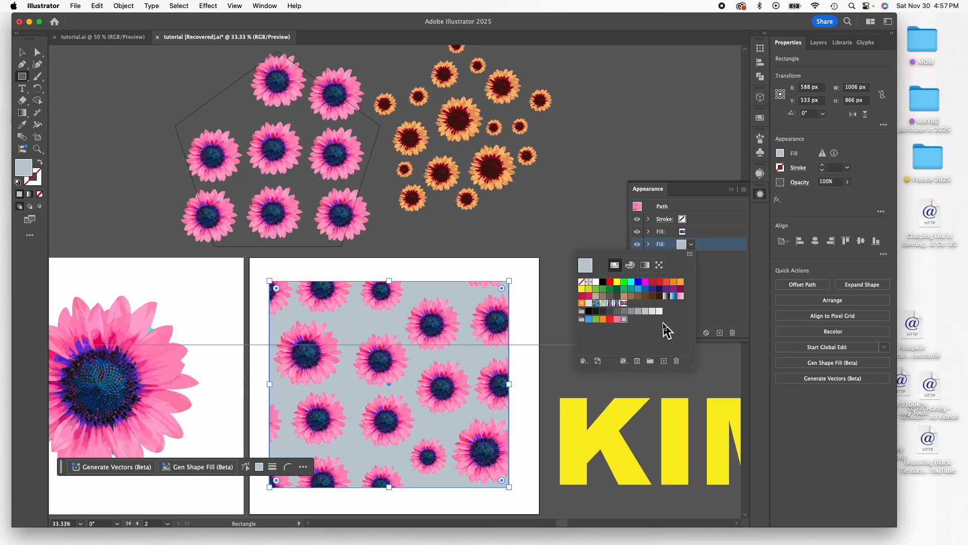
click(696, 195)
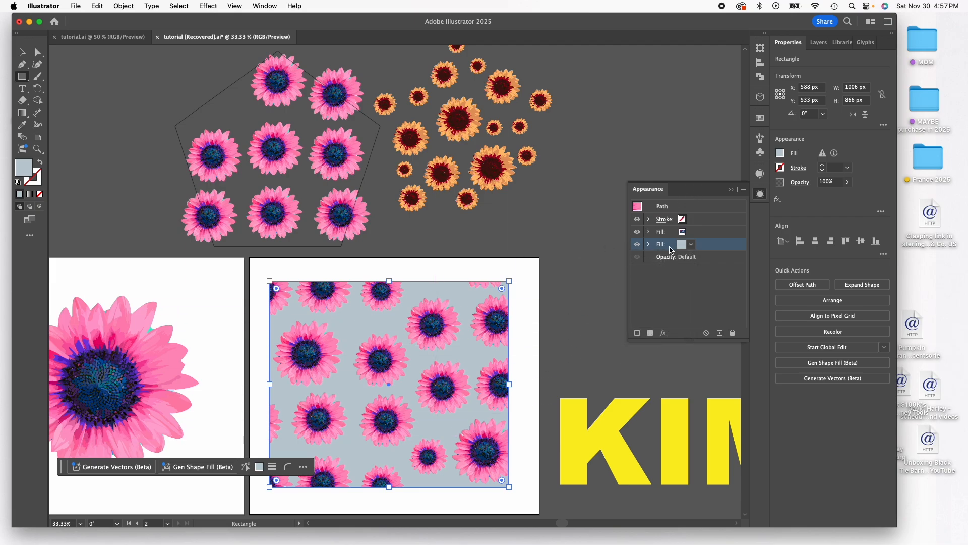
Recolour the rectangle's lower fill with the orange swatch and lighten it to hex F9DBB4
click(693, 245)
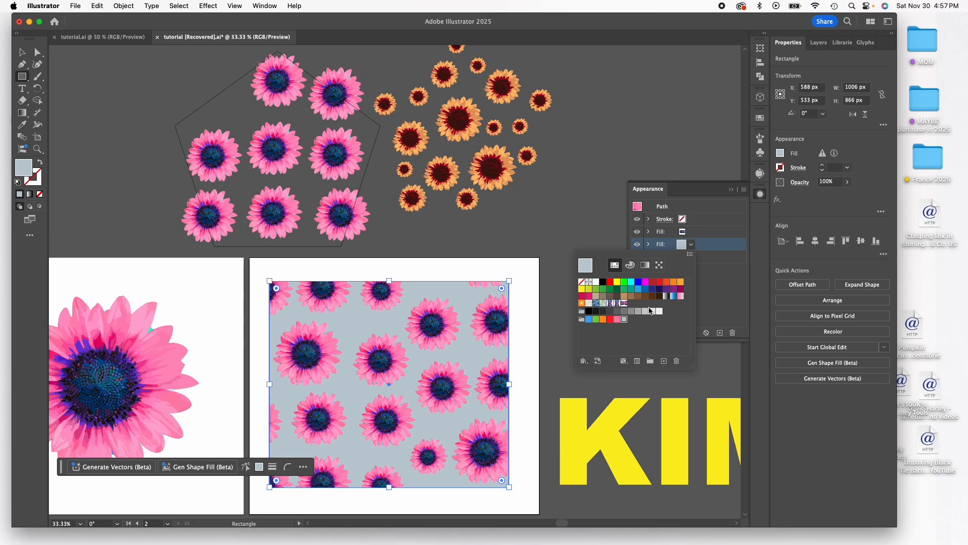
click(680, 282)
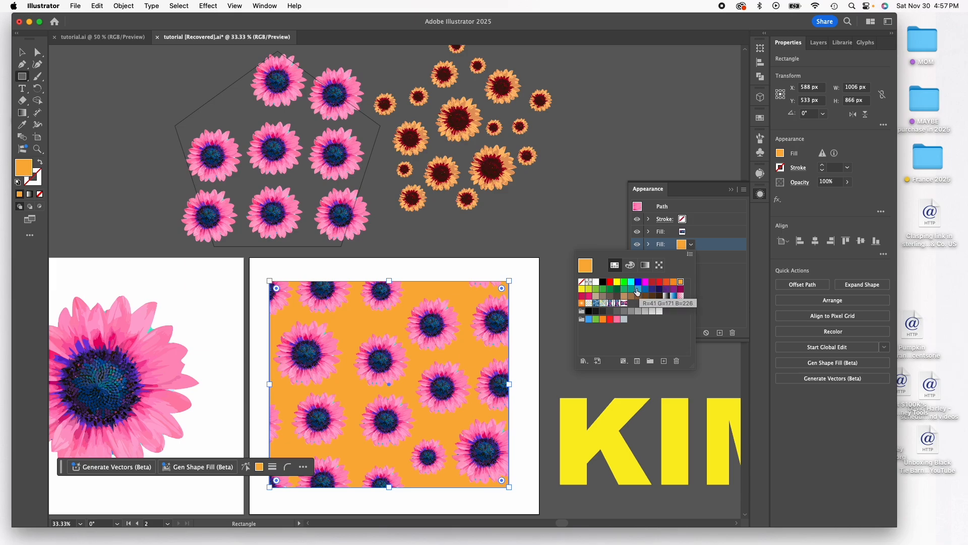
click(23, 170)
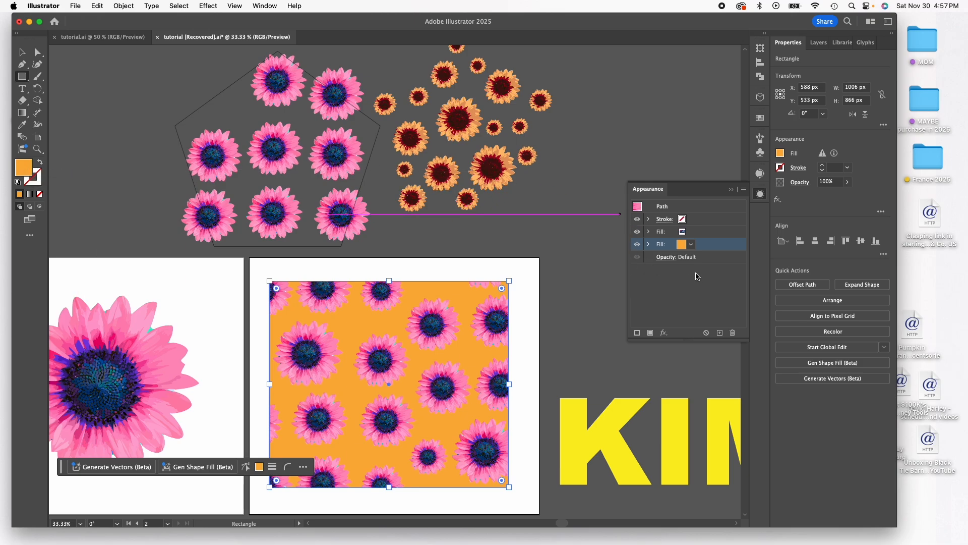
click(681, 246)
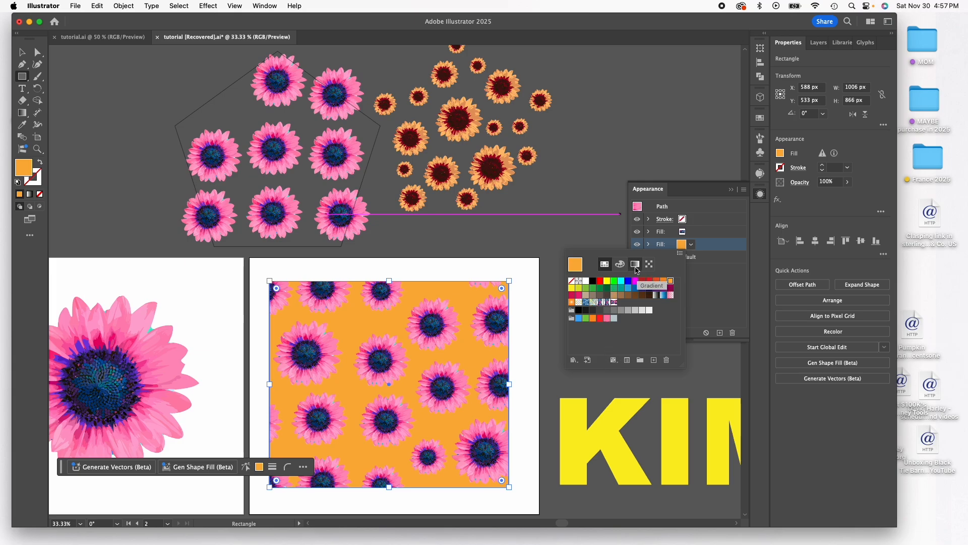
click(23, 171)
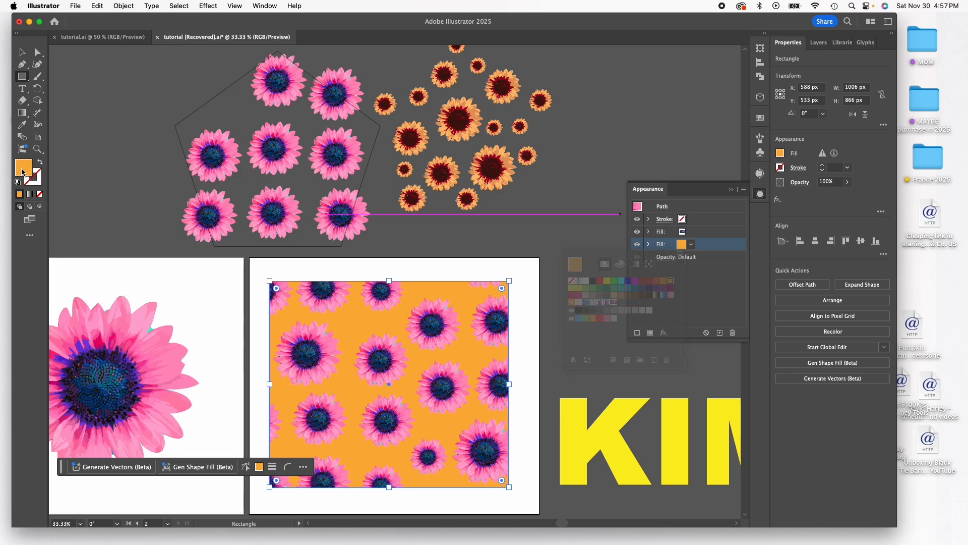
double_click(22, 170)
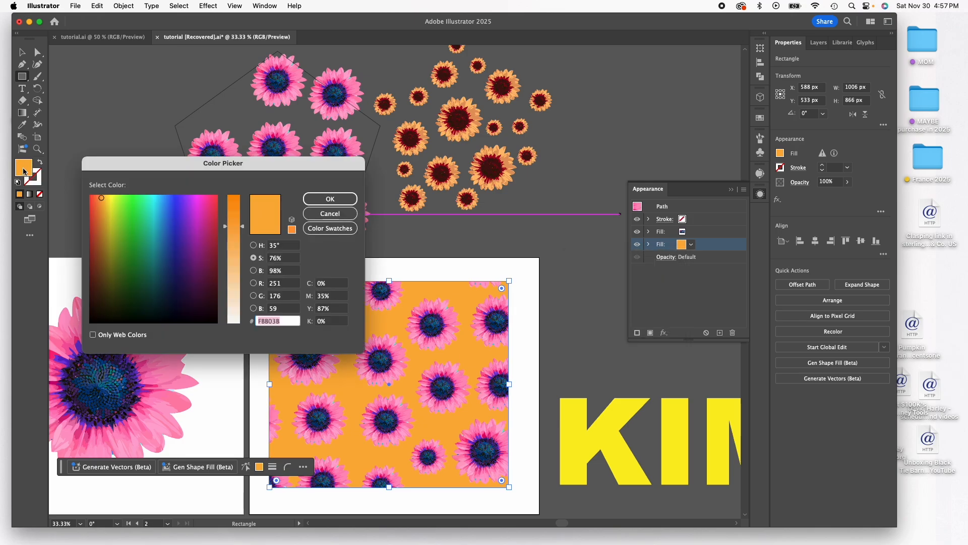
text(F9DBB4)
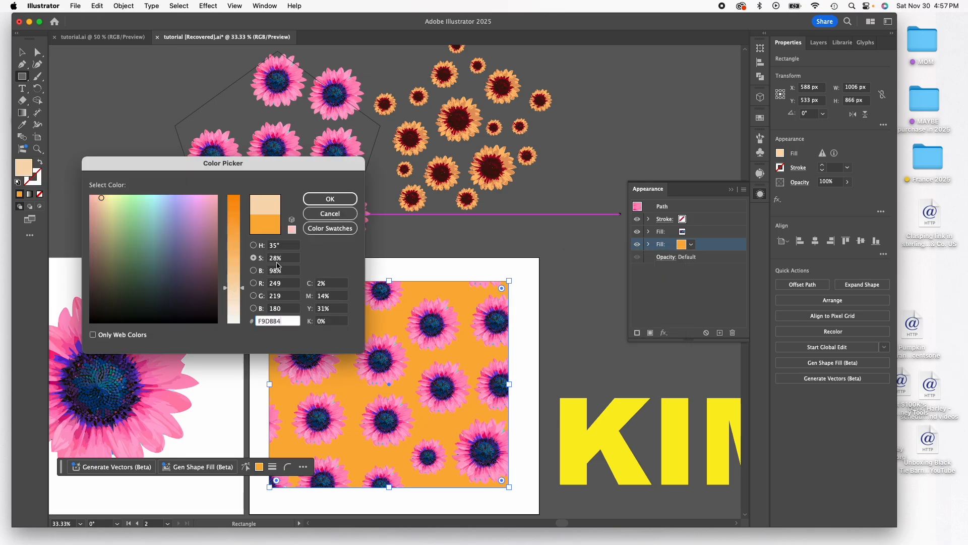
click(314, 200)
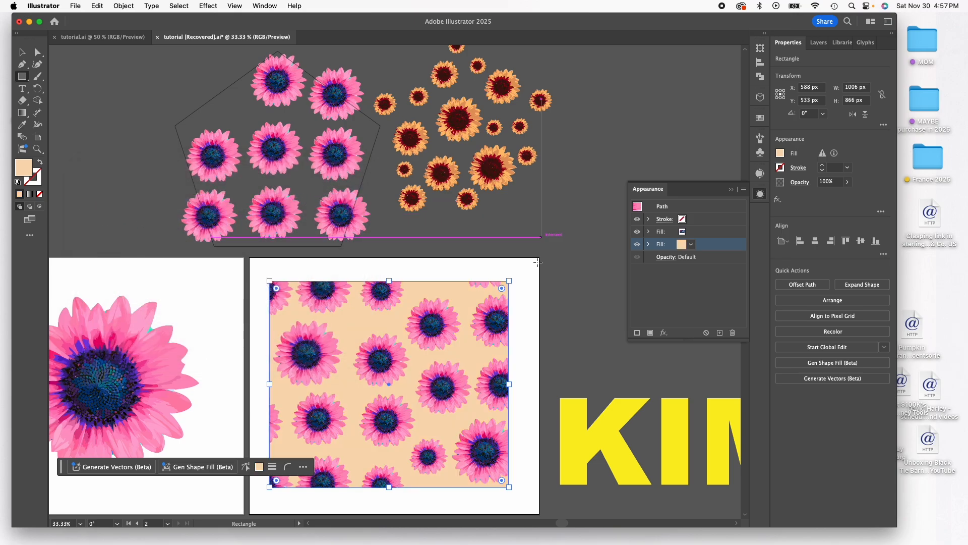
Duplicate the peach flower-pattern rectangle onto the empty canvas below the artboards and set the copy's lower fill to the pink swatch
click(21, 50)
click(577, 292)
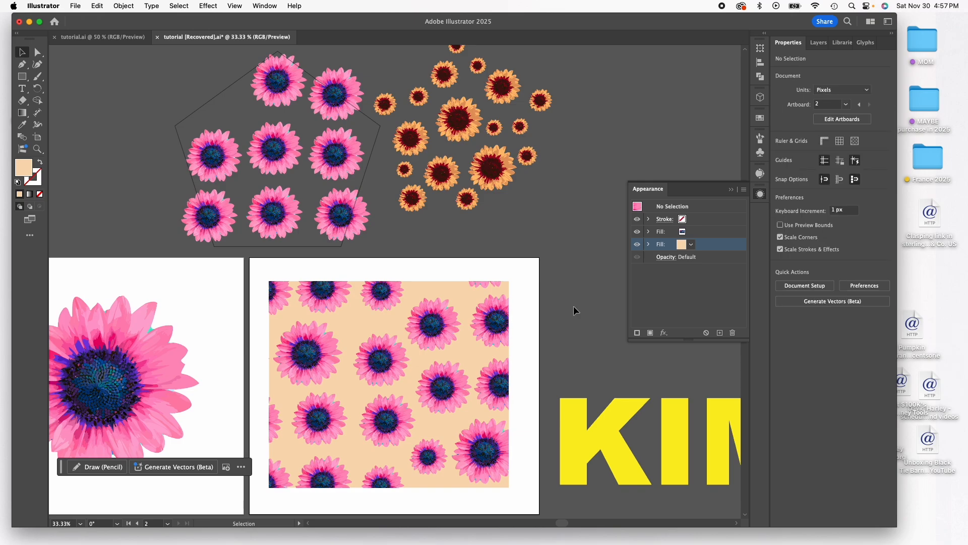
scroll(567, 310, down, 10)
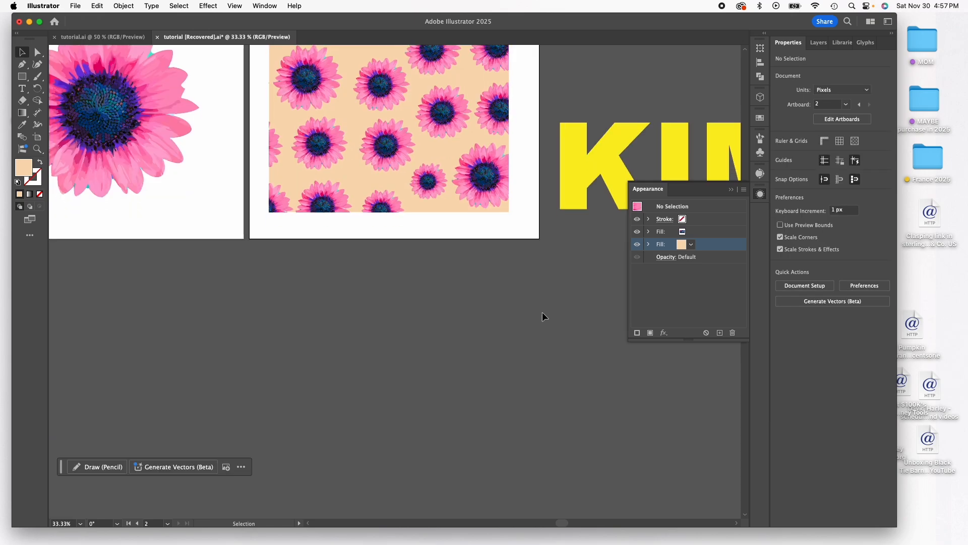
drag(414, 198, 214, 469)
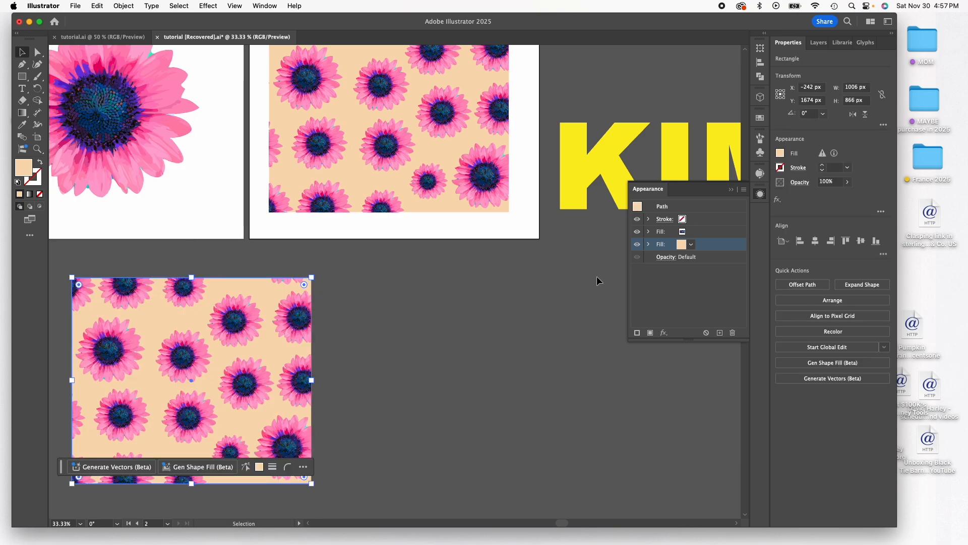
click(690, 245)
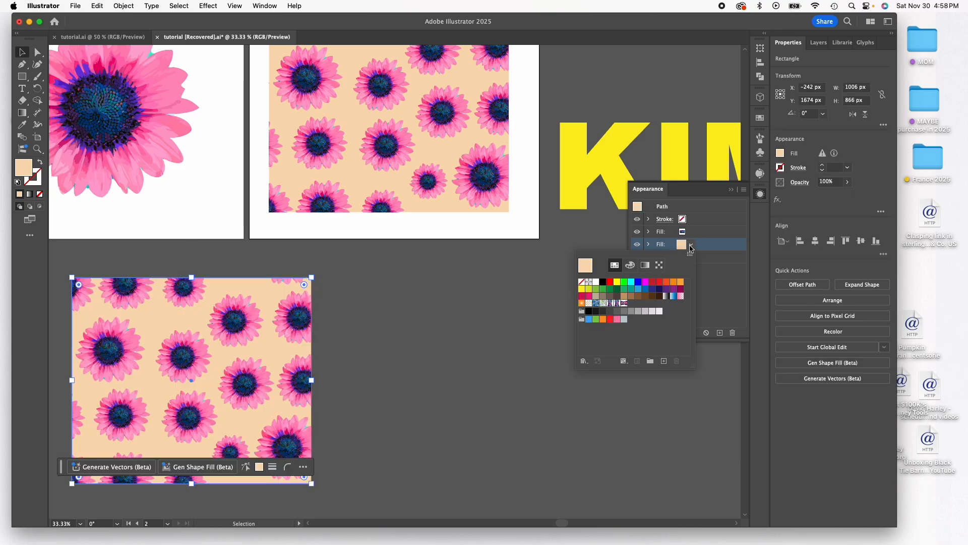
click(617, 319)
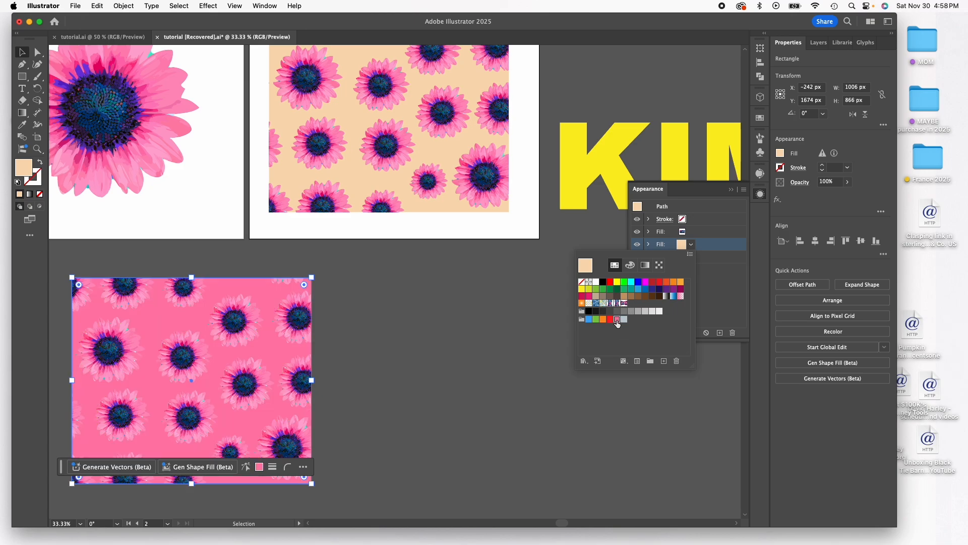
click(218, 380)
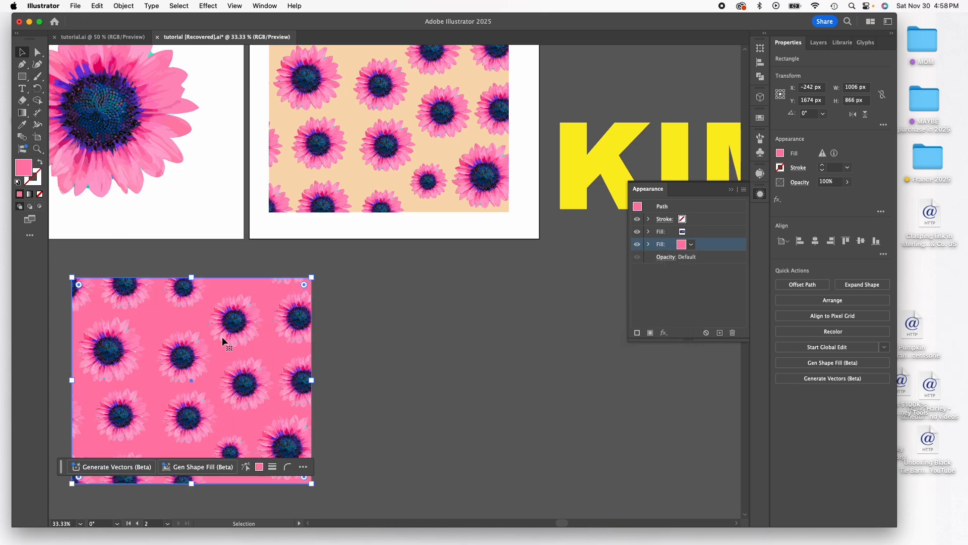
Duplicate the pink-background flower rectangle twice to form an evenly spaced row of three below the artboards
drag(207, 328, 568, 337)
key(super+minus)
drag(437, 325, 337, 310)
drag(461, 312, 436, 307)
Try the cyan swatch on the middle rectangle's lower fill, and settle on the yellow-green swatch
click(356, 306)
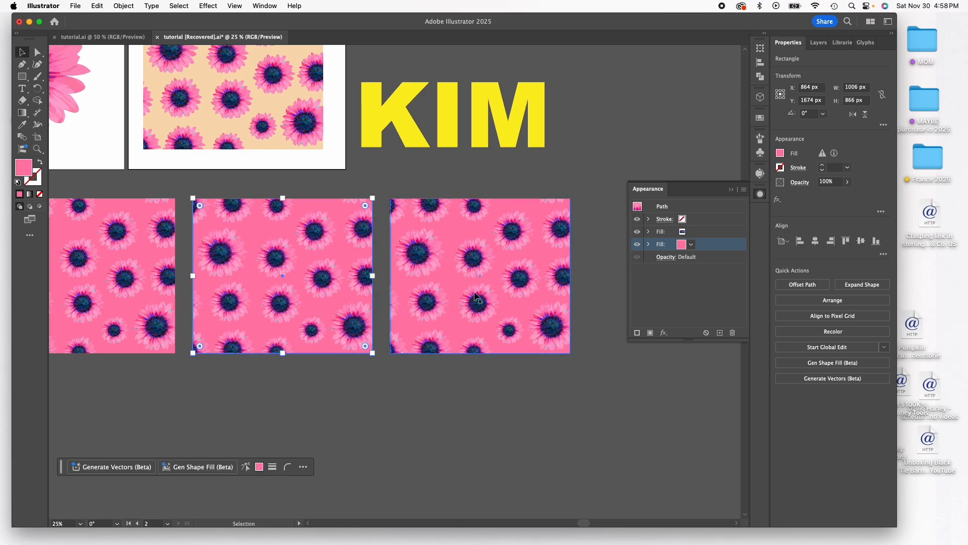
double_click(680, 247)
click(683, 247)
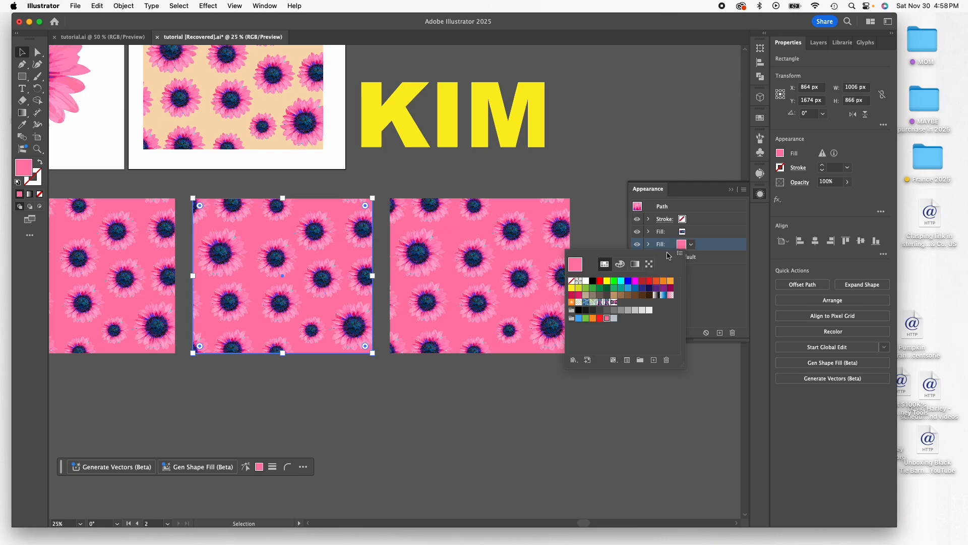
click(621, 281)
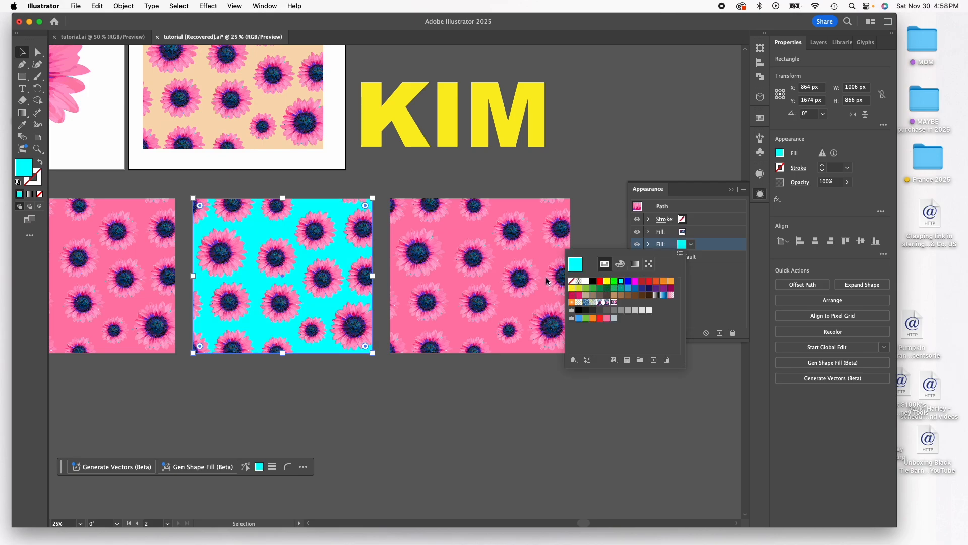
click(682, 248)
click(579, 288)
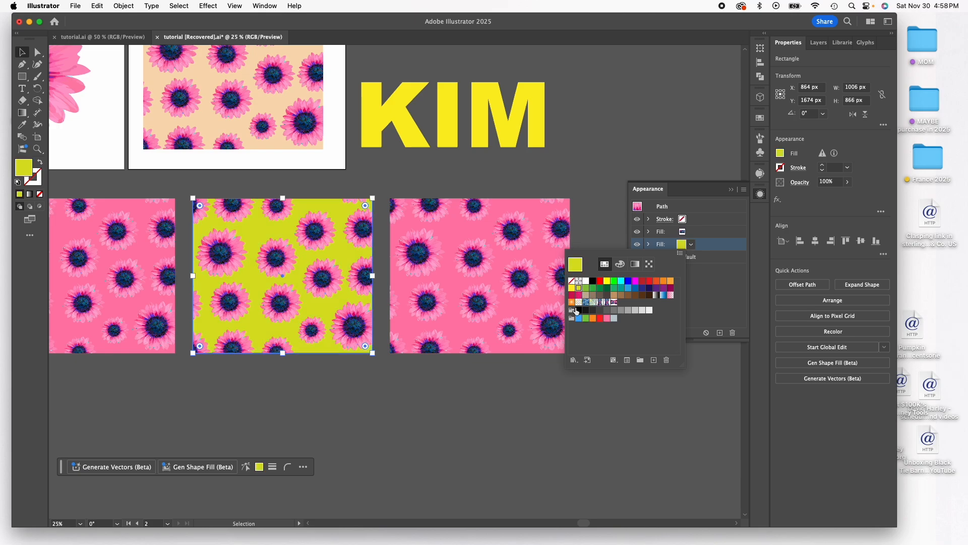
Set the lower fill of the last flower rectangle in the row to the dark green swatch and deselect it
click(538, 207)
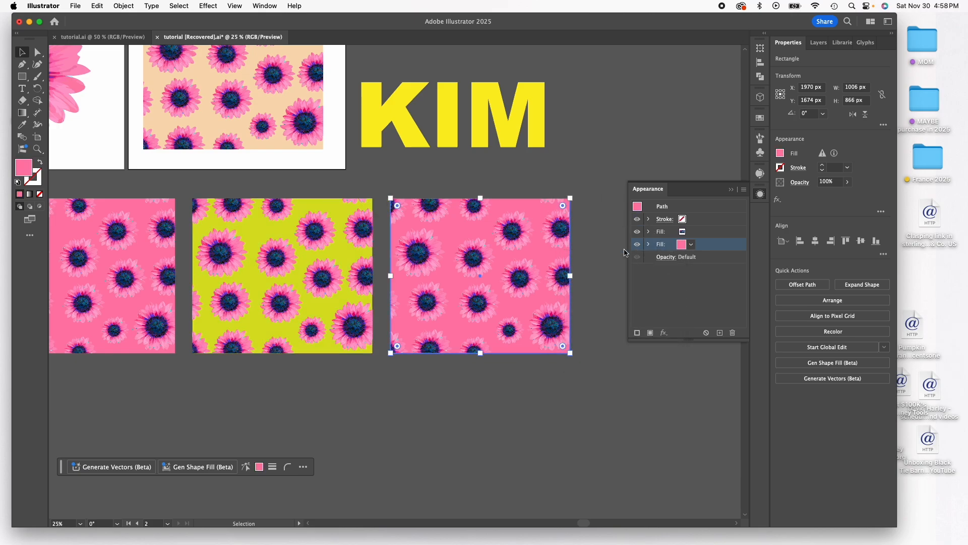
click(690, 245)
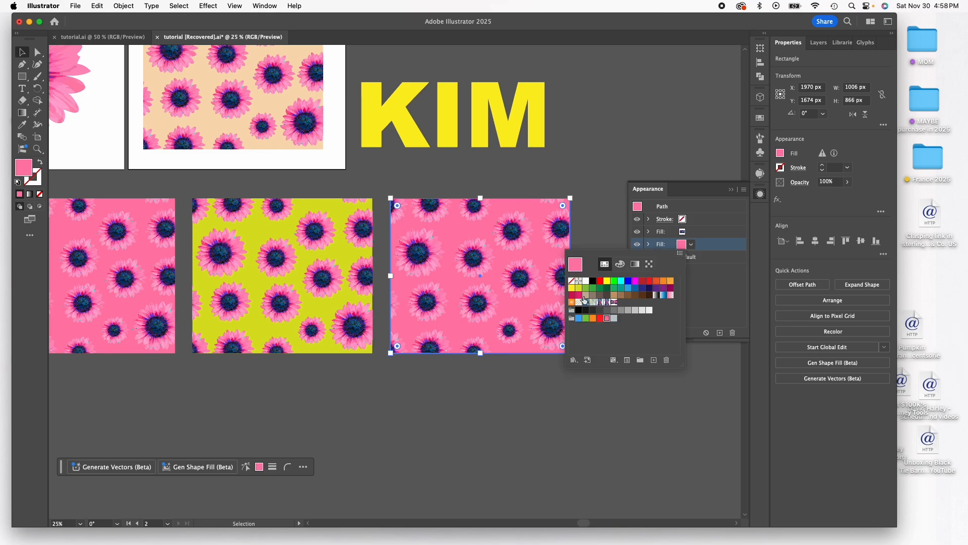
click(607, 288)
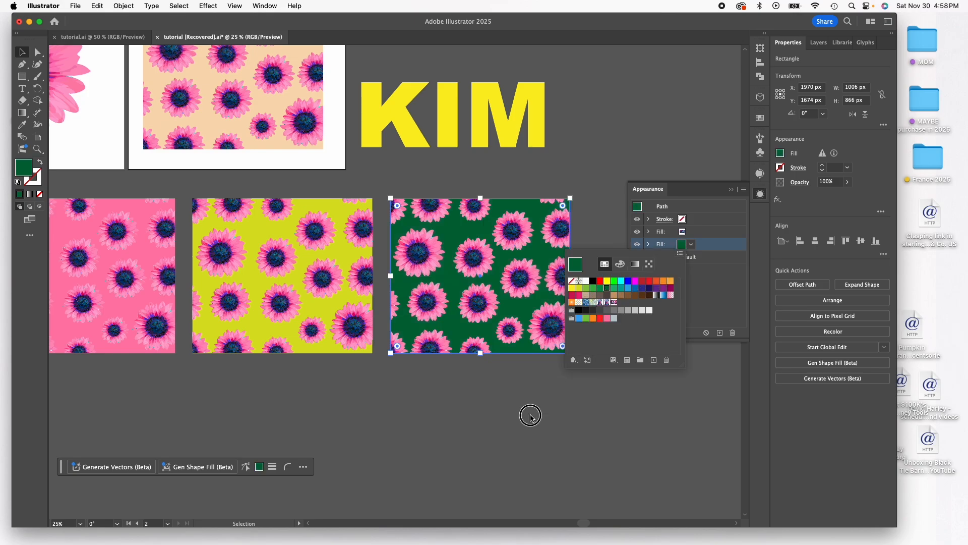
click(547, 427)
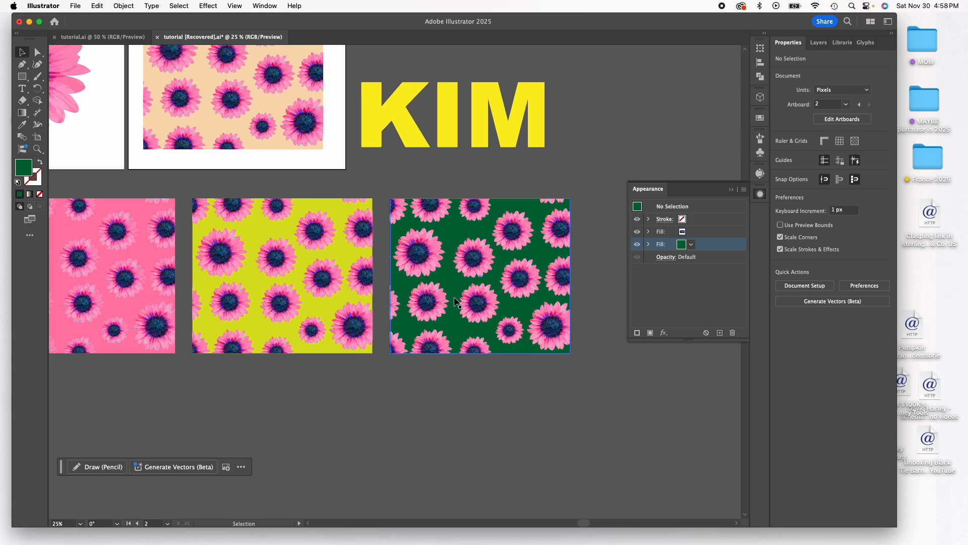
click(721, 6)
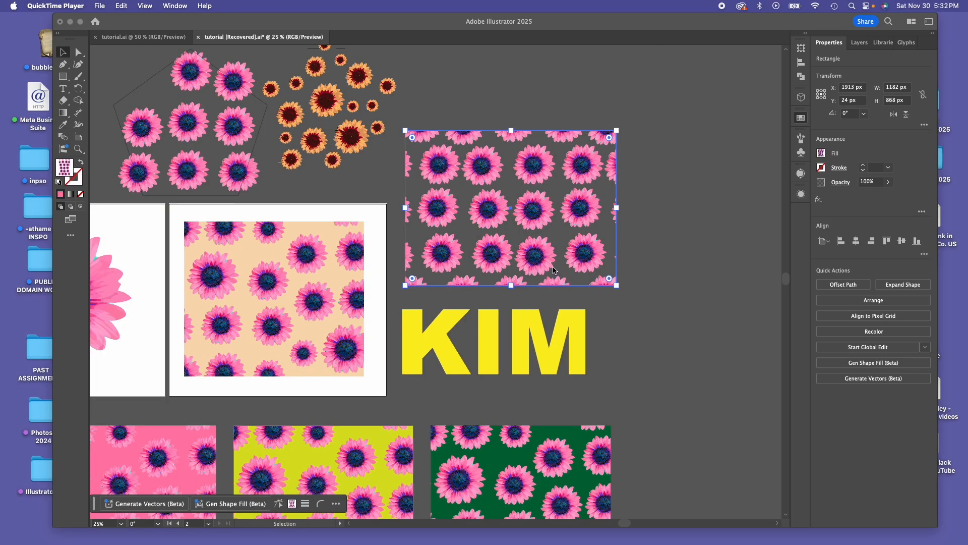
click(628, 322)
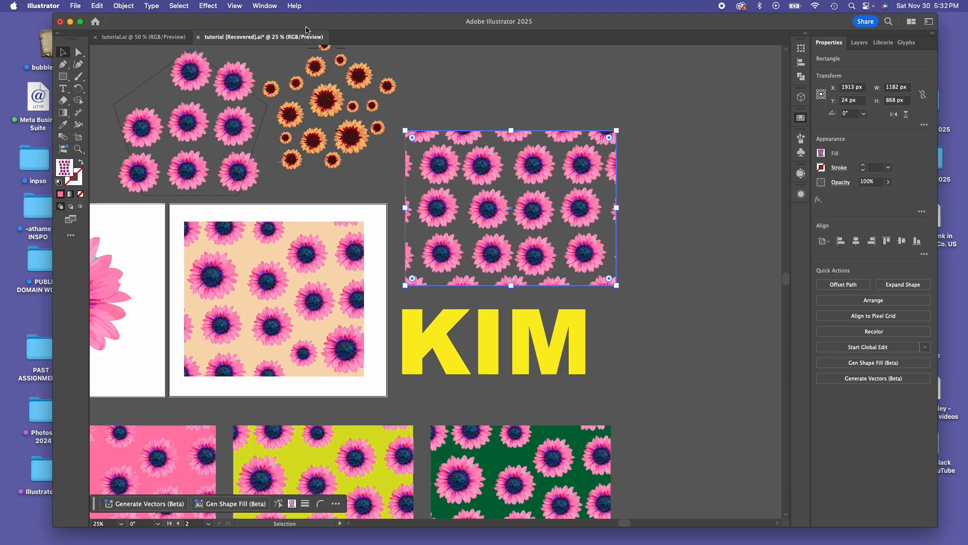
drag(307, 18, 275, 18)
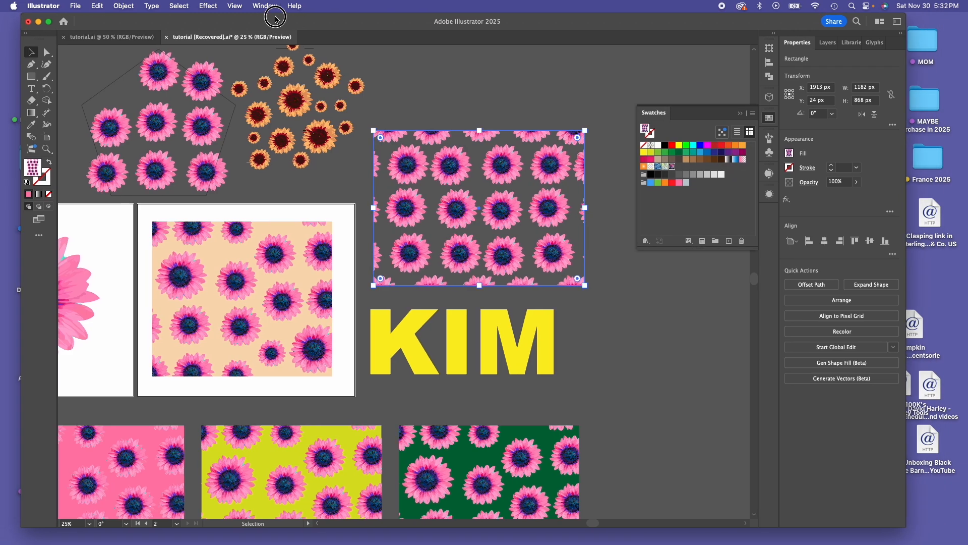
Create a new Web-Large document of 1920 x 1080 px with RGB colour and Medium (150 ppi) raster effects
click(75, 6)
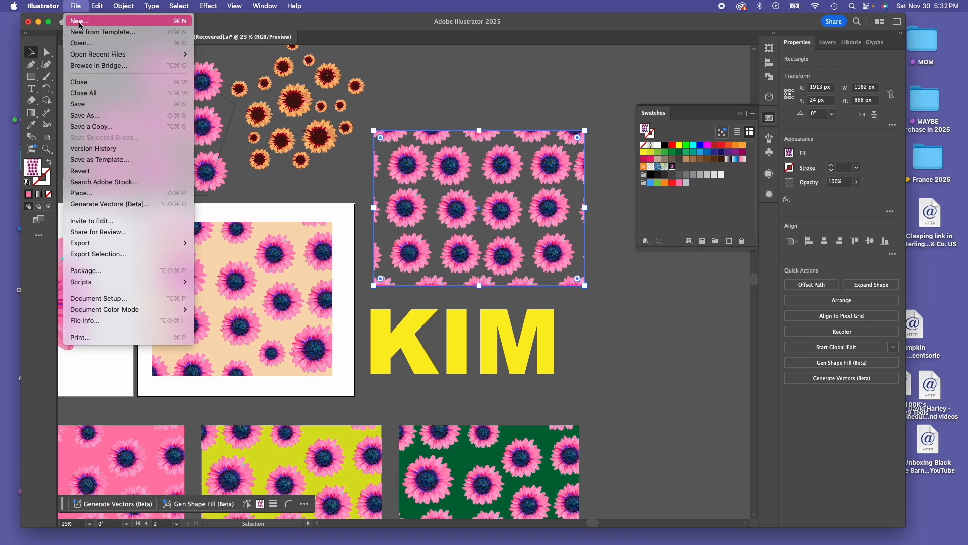
click(79, 23)
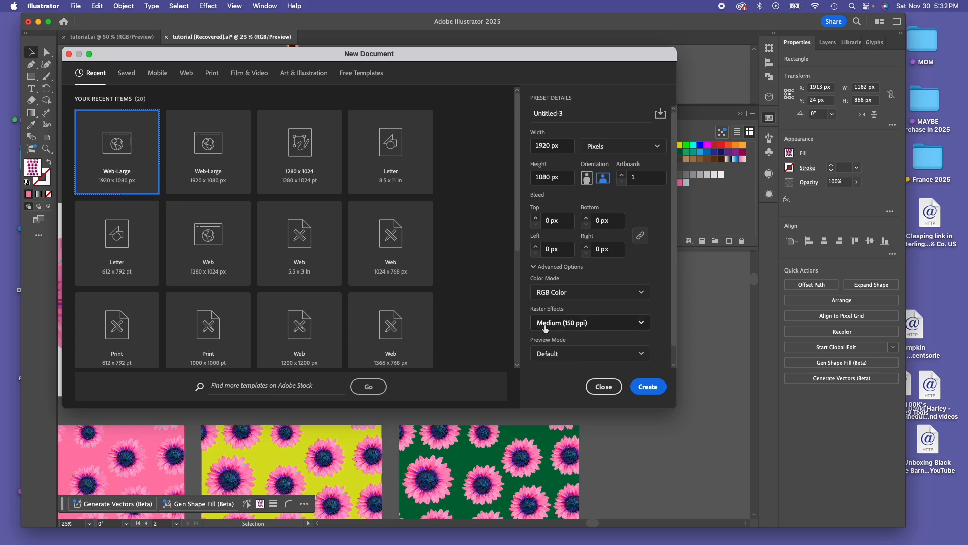
click(565, 324)
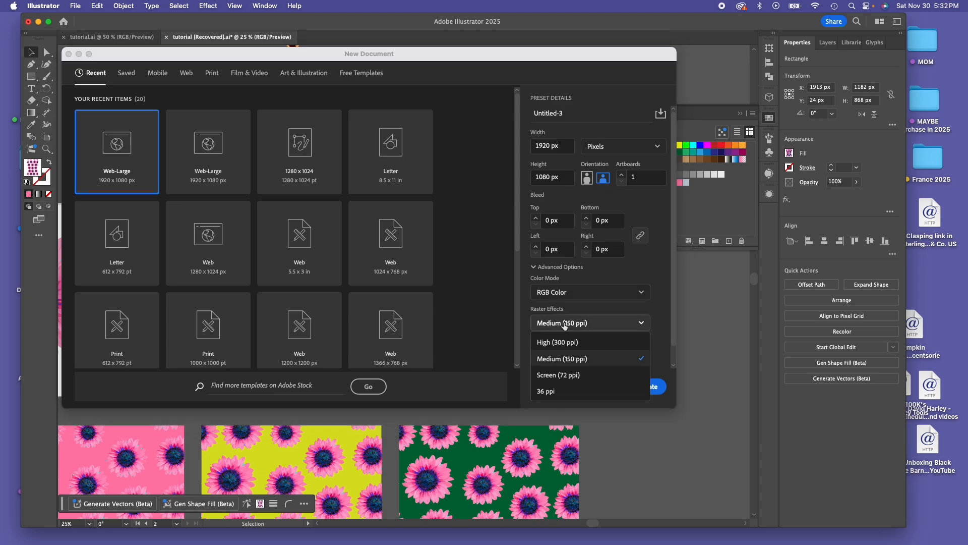
click(565, 325)
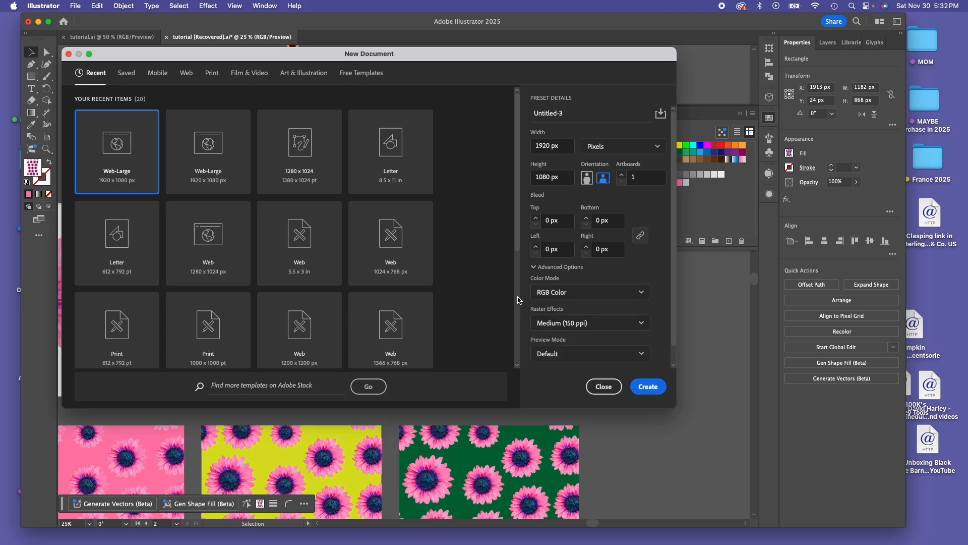
click(646, 387)
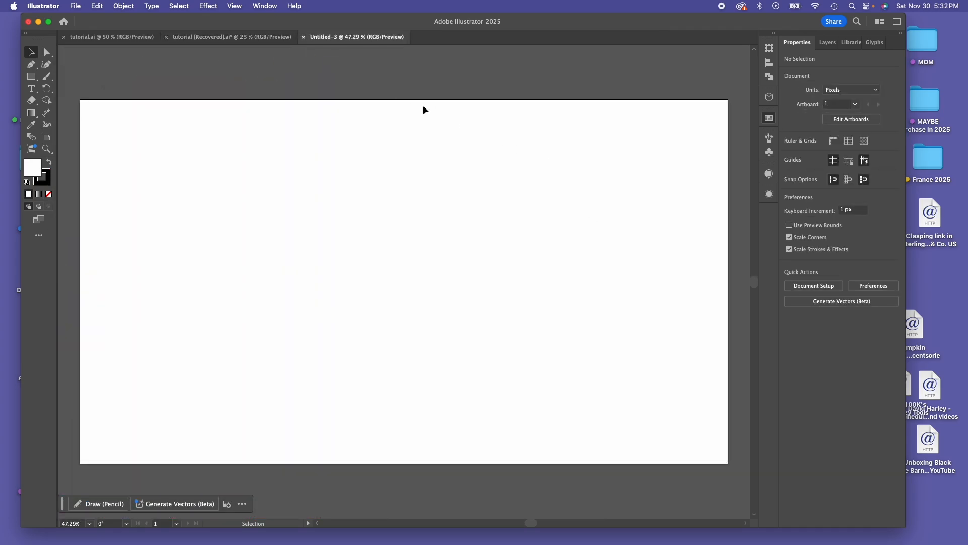
Copy the pink flower-pattern rectangle without a background from tutorial [Recovered].ai and paste it into the new Untitled-3 document
click(216, 39)
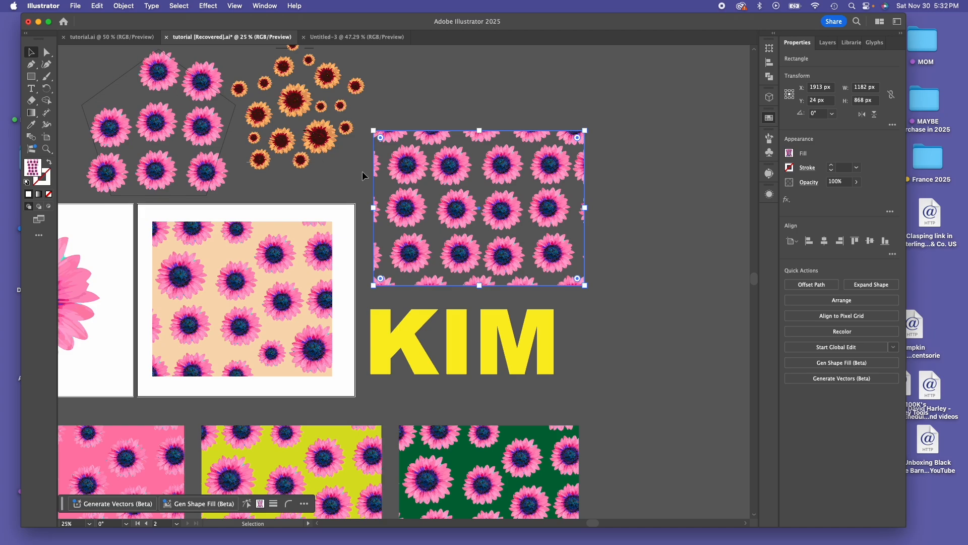
click(447, 114)
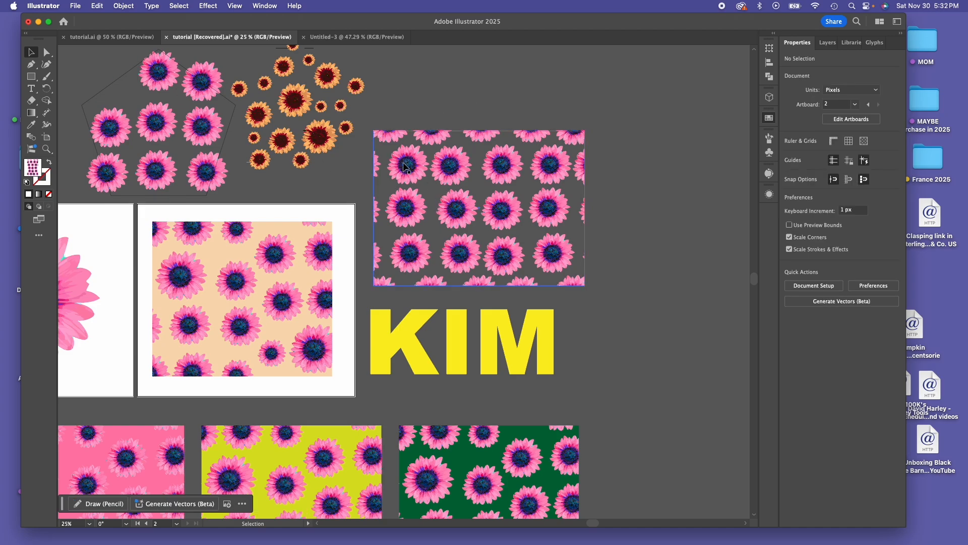
drag(403, 165, 440, 161)
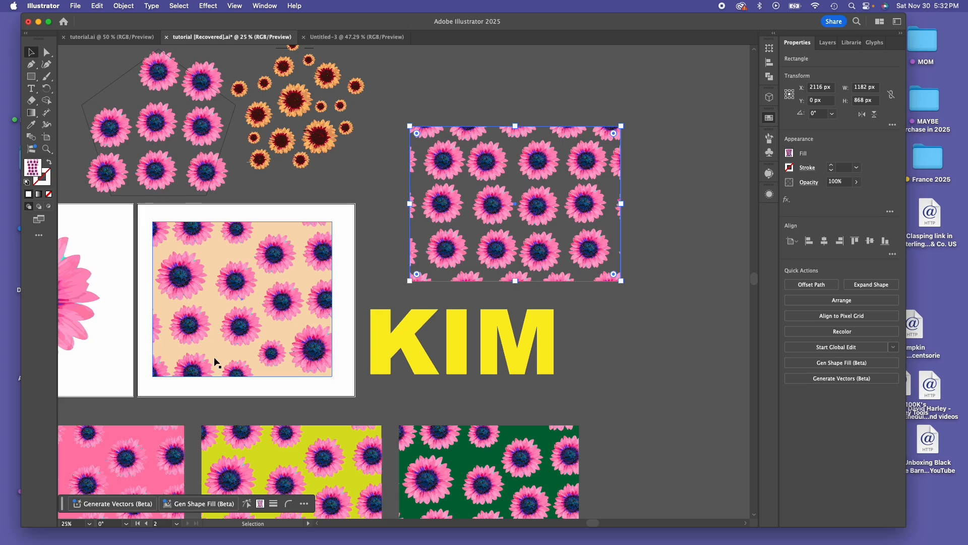
drag(488, 246, 492, 242)
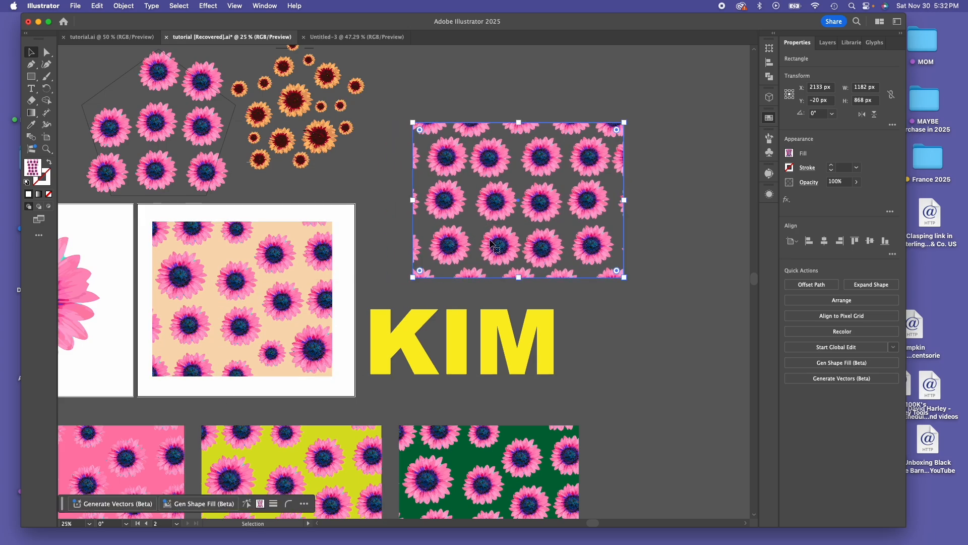
click(357, 37)
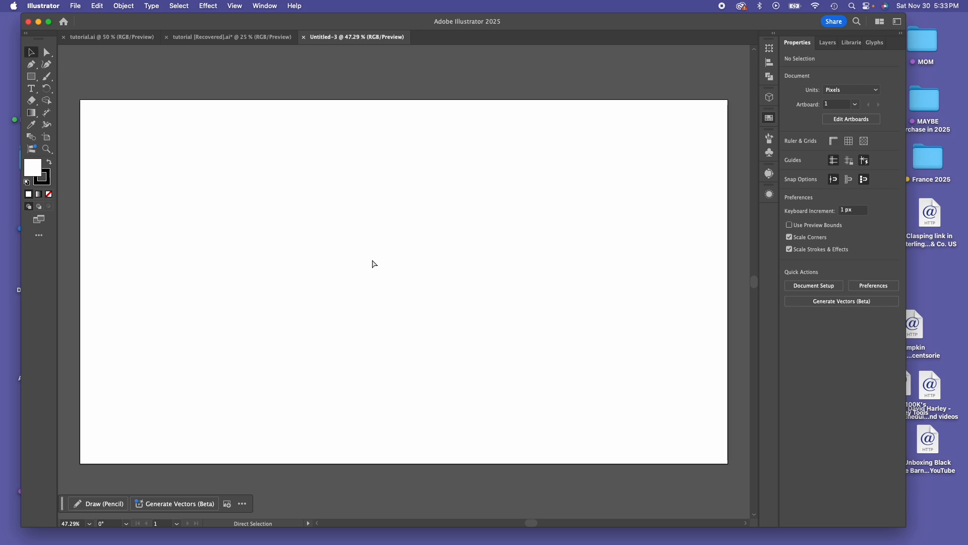
key(super+v)
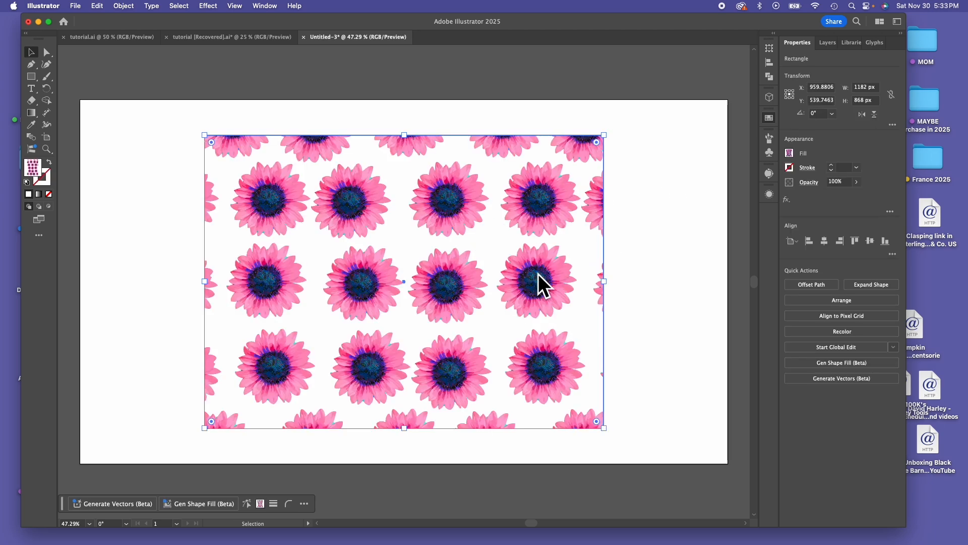
Display the new document's swatches and delete the pasted flower-pattern rectangle from the artboard
drag(535, 275, 490, 276)
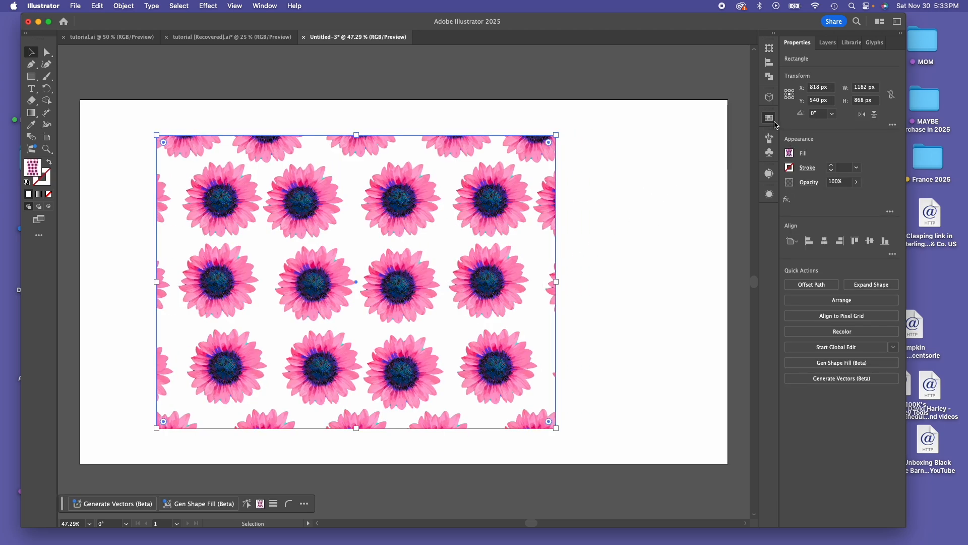
click(771, 120)
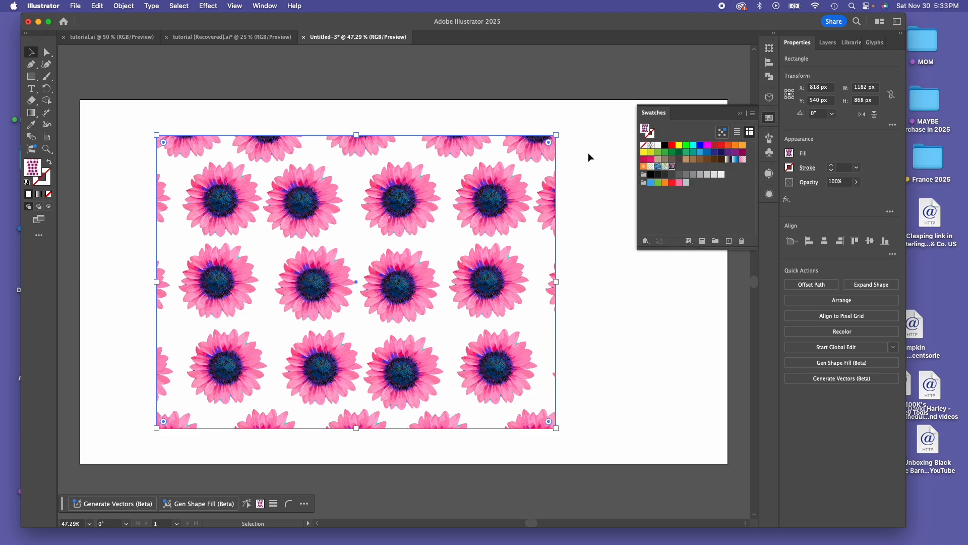
key(Delete)
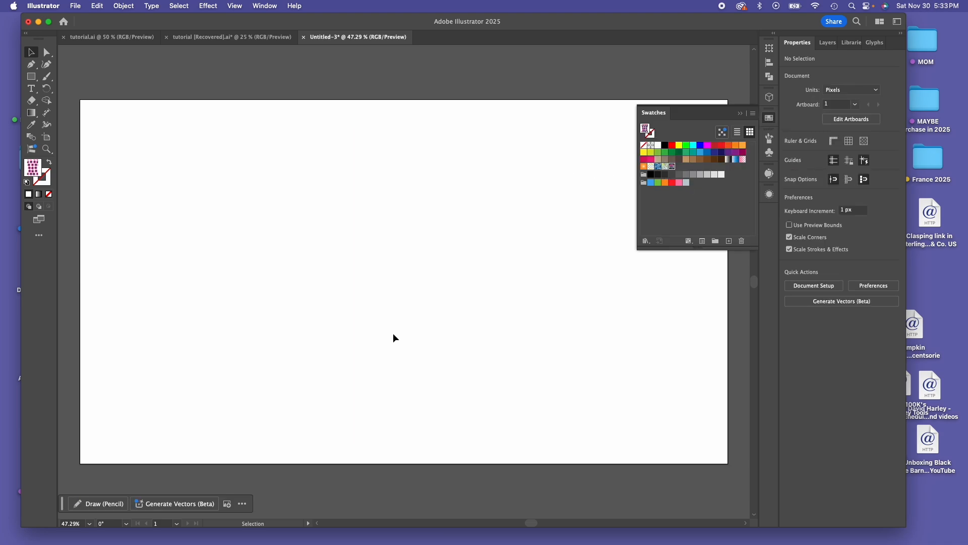
Place the New Pattern swatch's flower artwork on the canvas beside the artboard and deselect it
drag(393, 337, 717, 328)
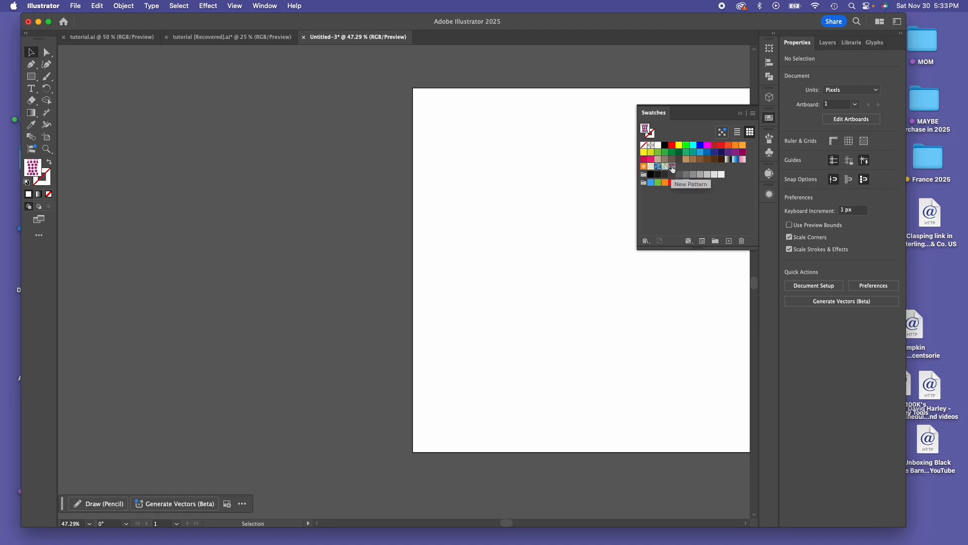
drag(672, 170, 292, 267)
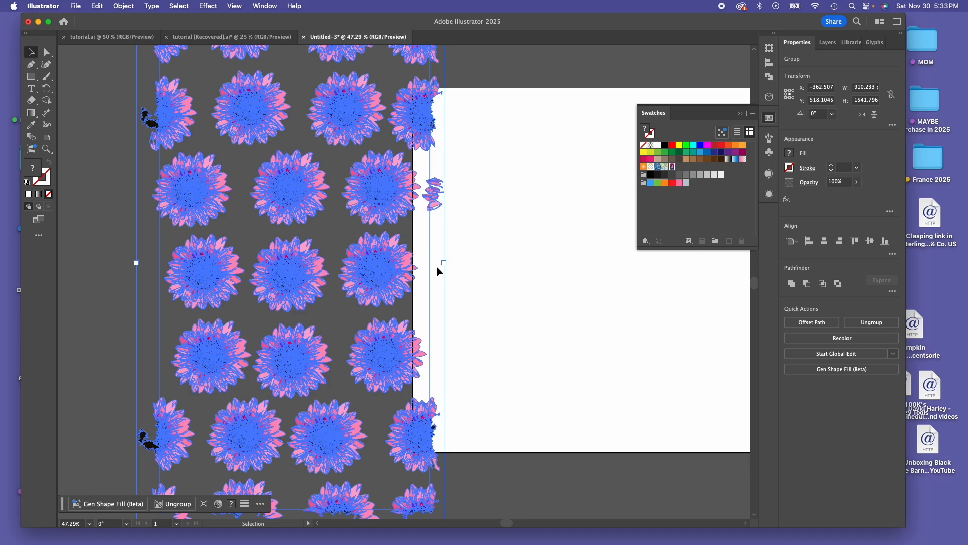
key(super+minus)
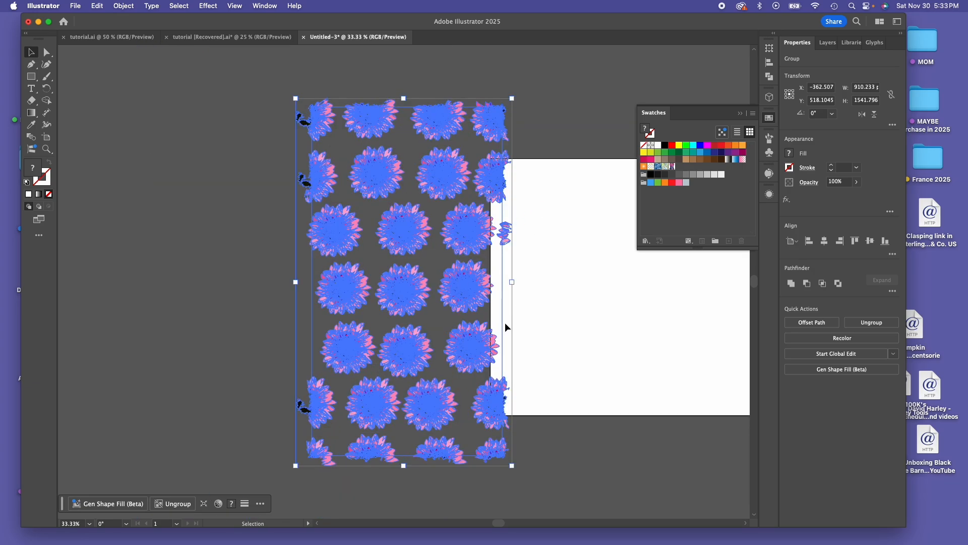
click(540, 458)
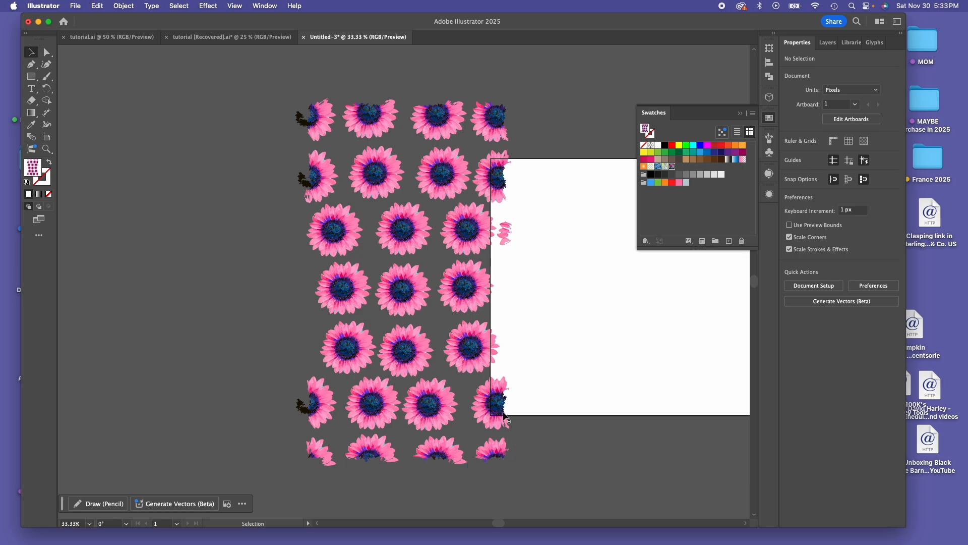
Move the flower artwork group off the artboard so it sits clear of its left edge
click(471, 355)
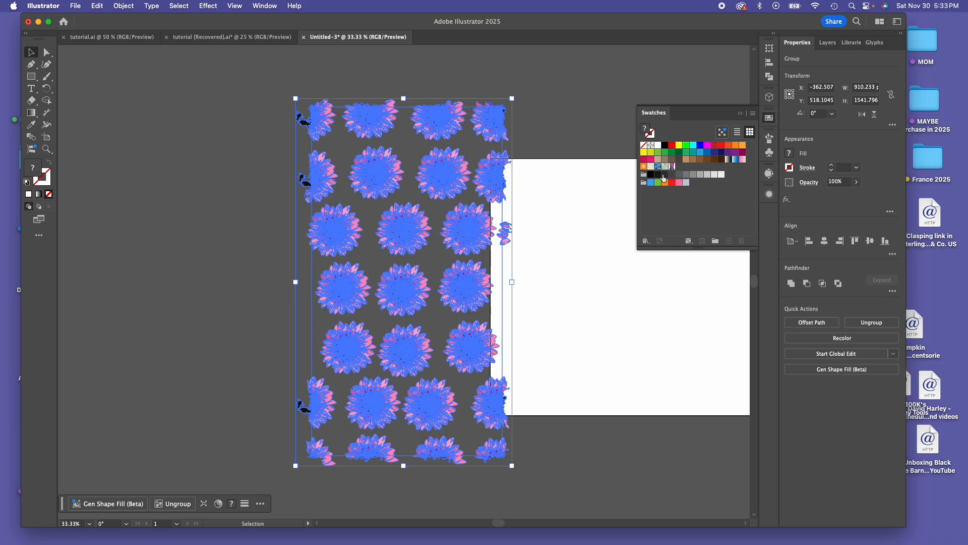
drag(437, 176, 393, 178)
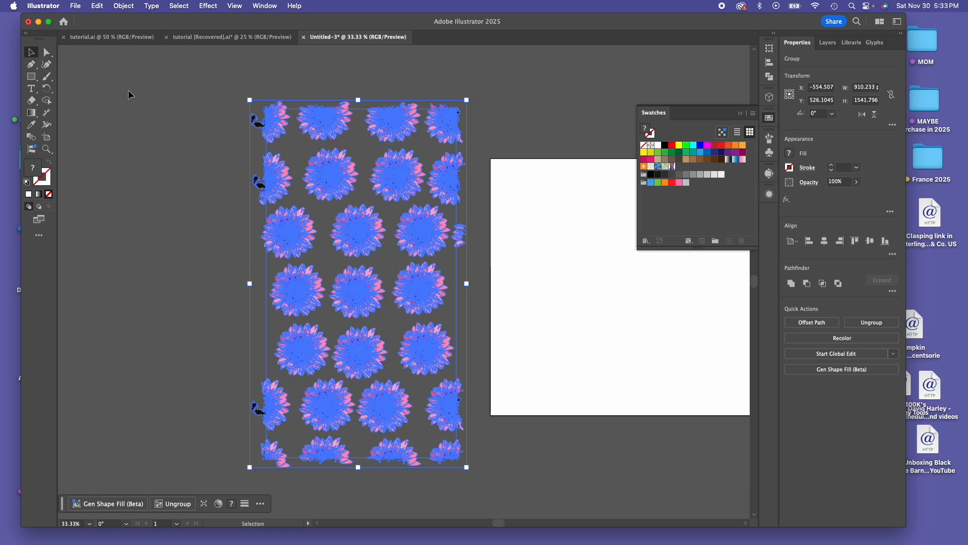
Fill the unfilled bounding rectangle inside the flower group with the pink swatch, then lighten the colour to a pale pink
click(46, 53)
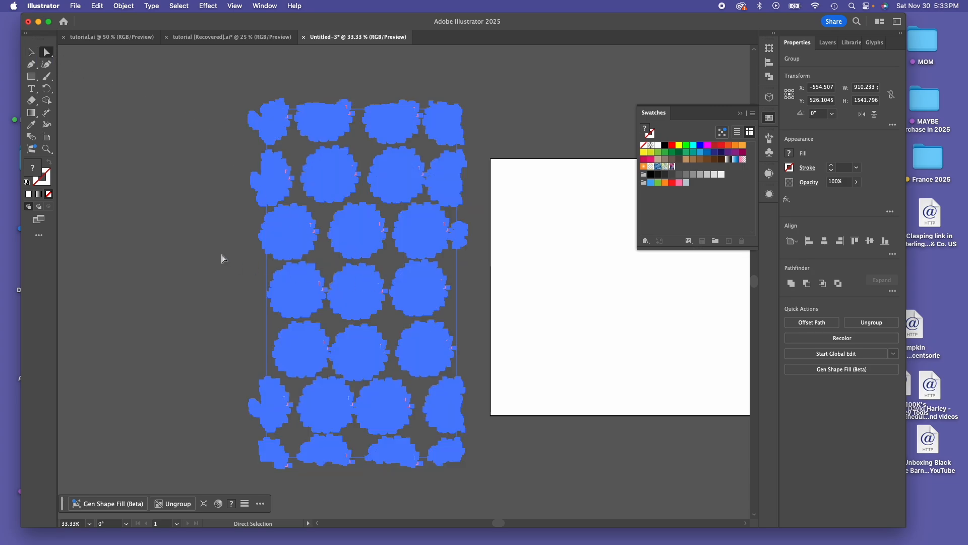
click(248, 258)
drag(229, 98, 478, 478)
click(224, 280)
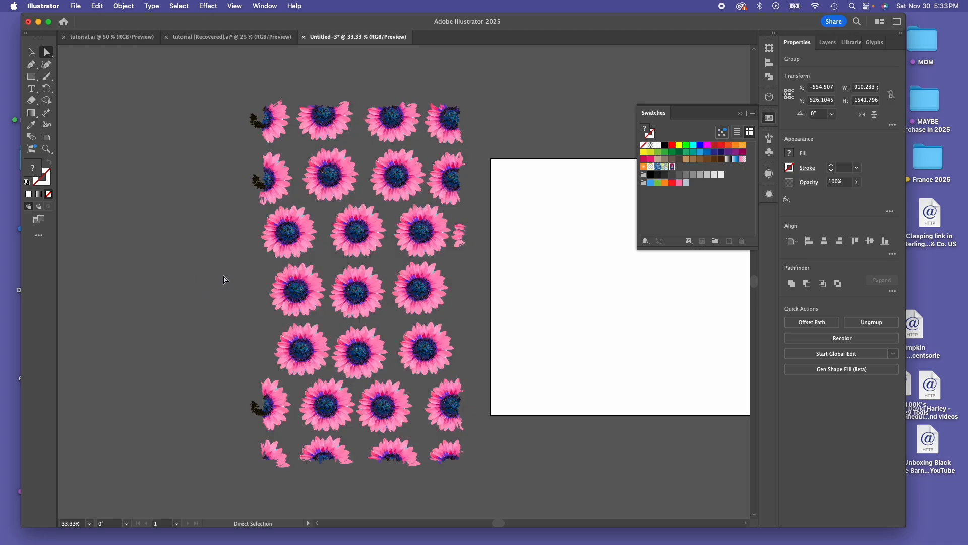
click(267, 275)
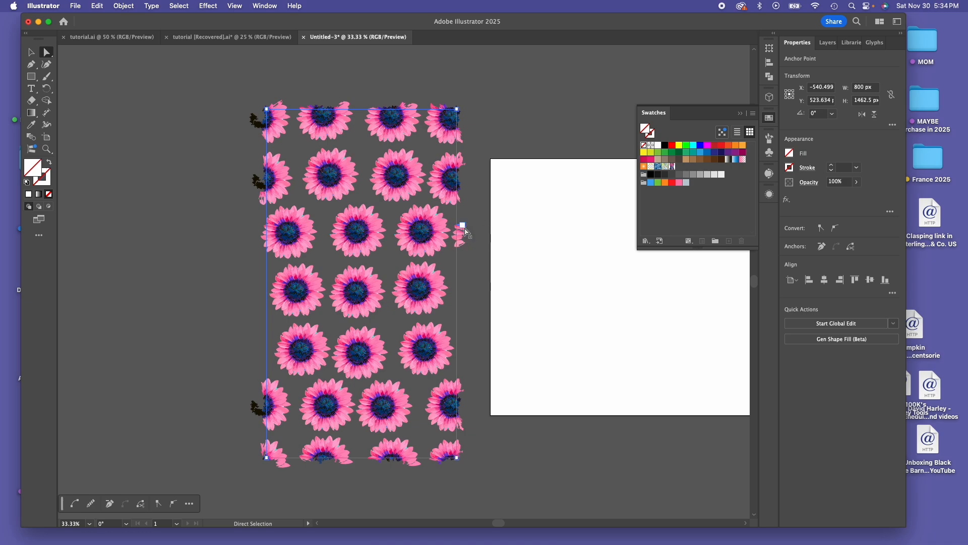
click(680, 183)
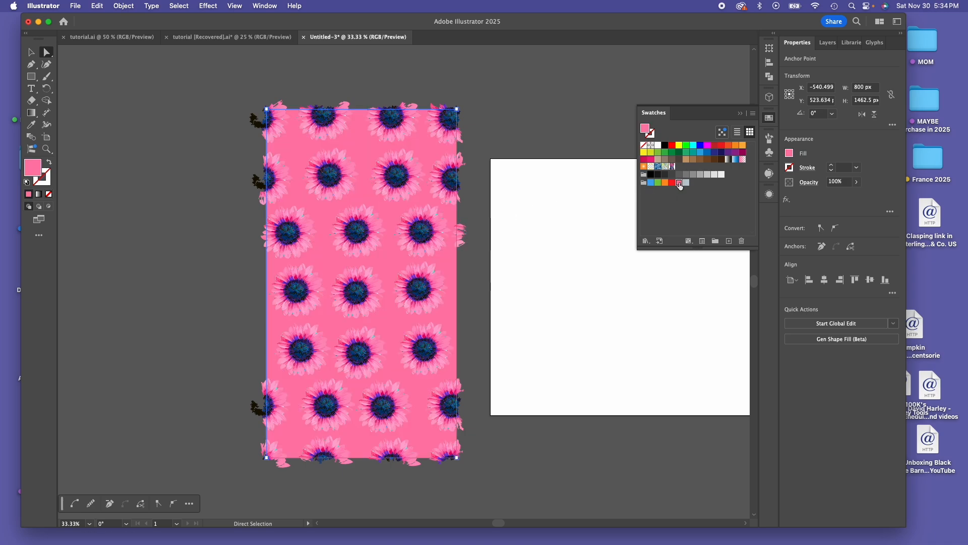
double_click(32, 171)
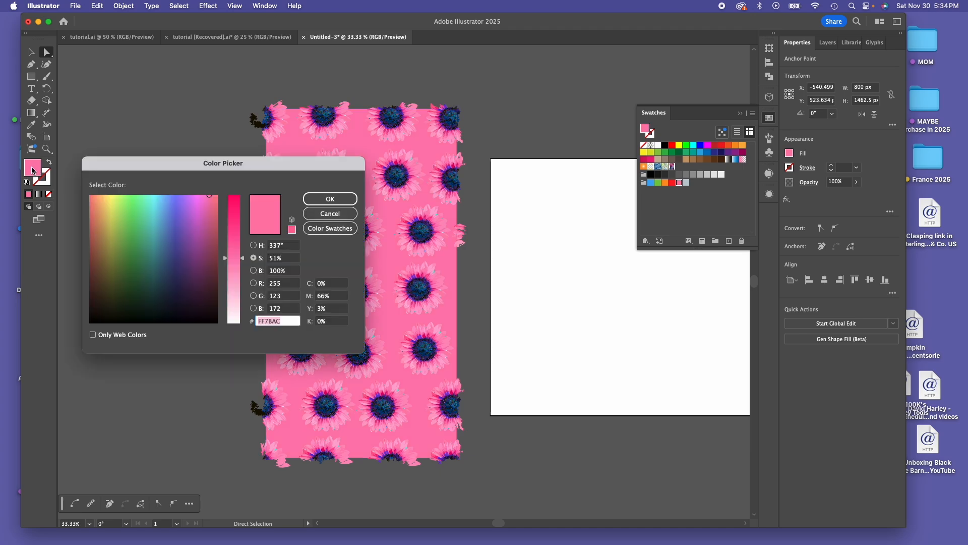
drag(233, 285, 233, 296)
click(330, 200)
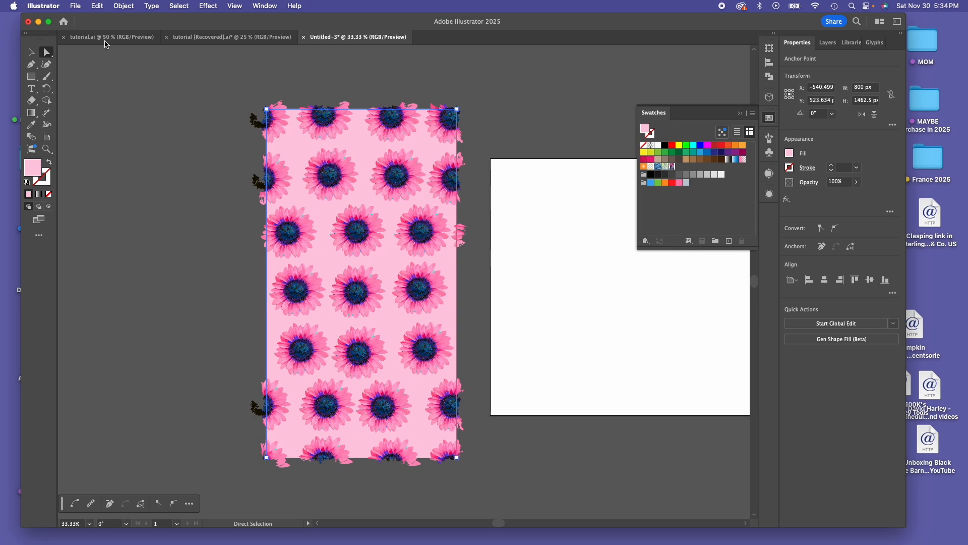
Try to copy the pale pink background rectangle from its anchor-point selection and paste it in front, then deselect
click(97, 6)
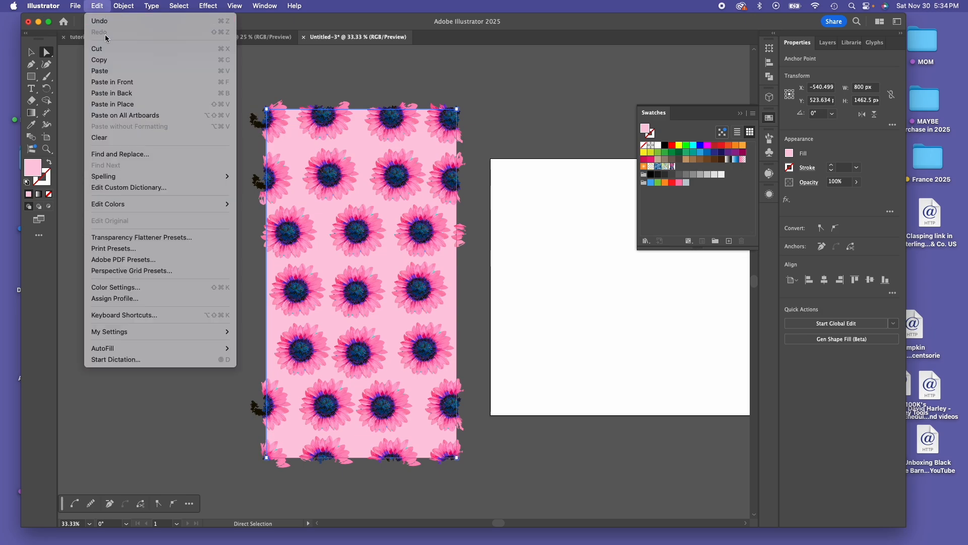
click(112, 62)
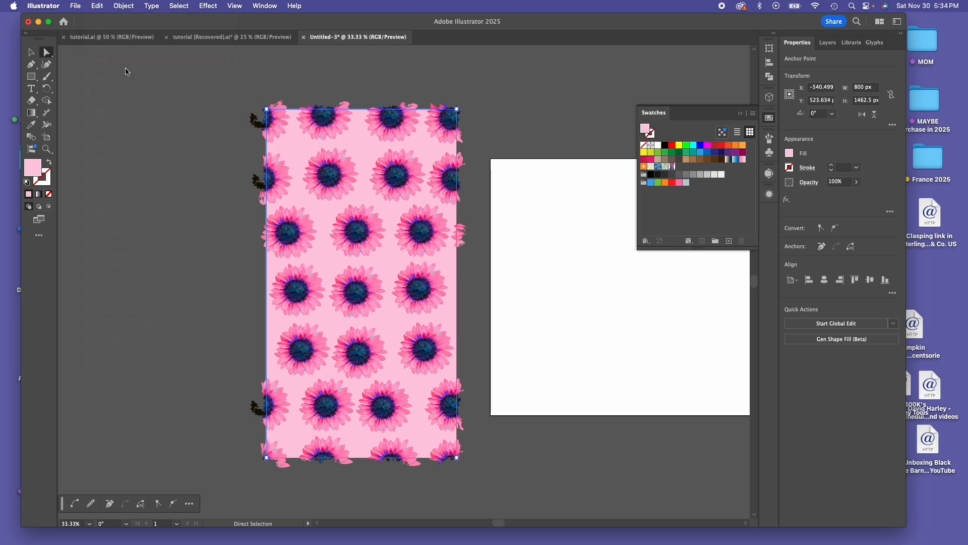
click(98, 6)
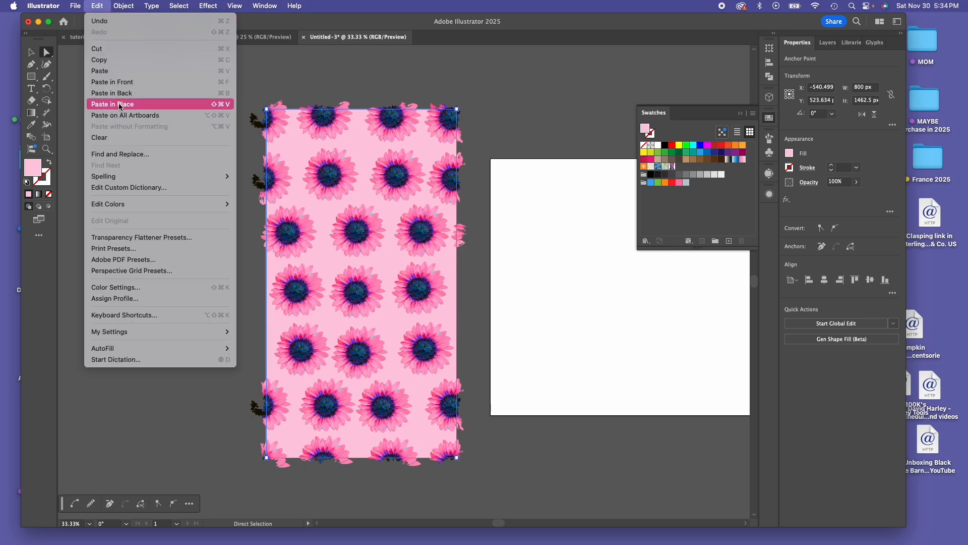
click(121, 82)
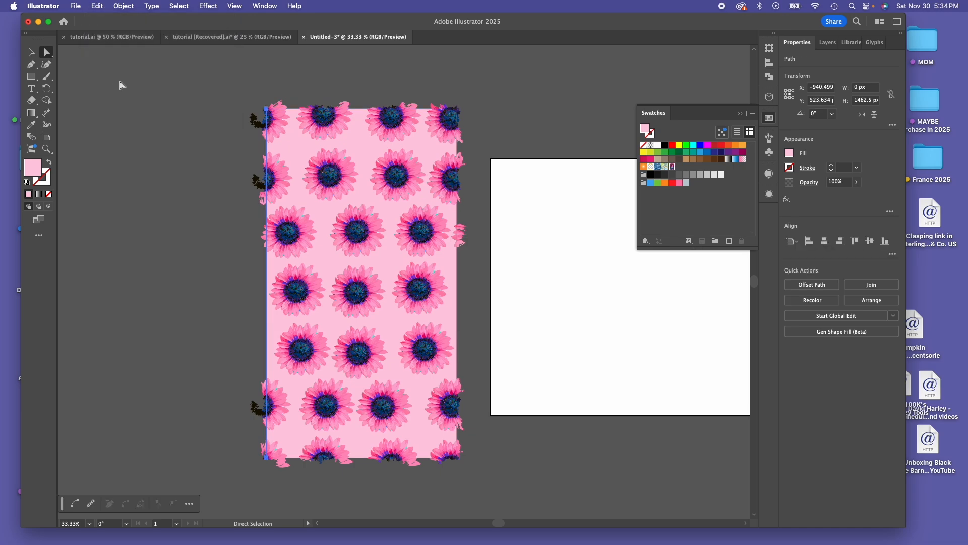
click(167, 144)
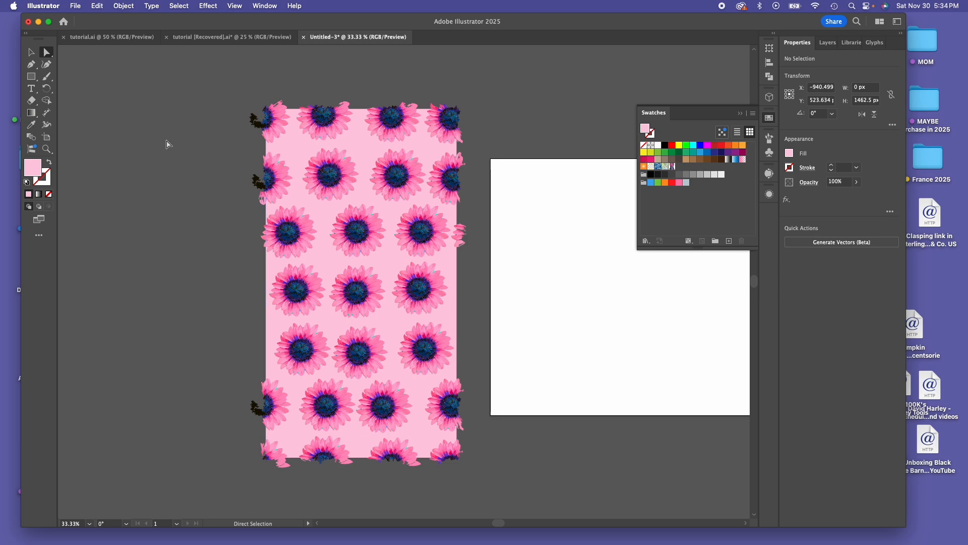
Select the background rectangle's whole path and try pasting a copy of it in front
click(328, 263)
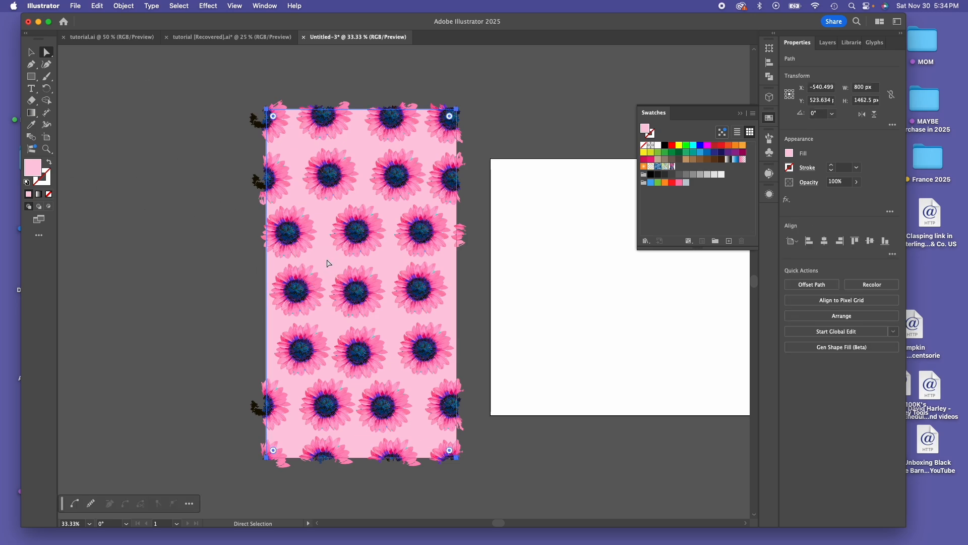
click(101, 6)
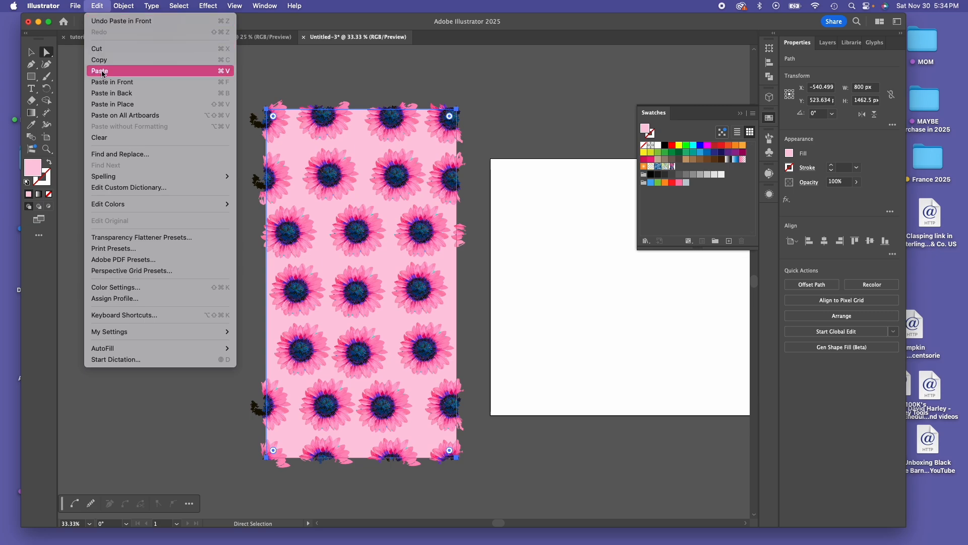
click(103, 70)
click(97, 7)
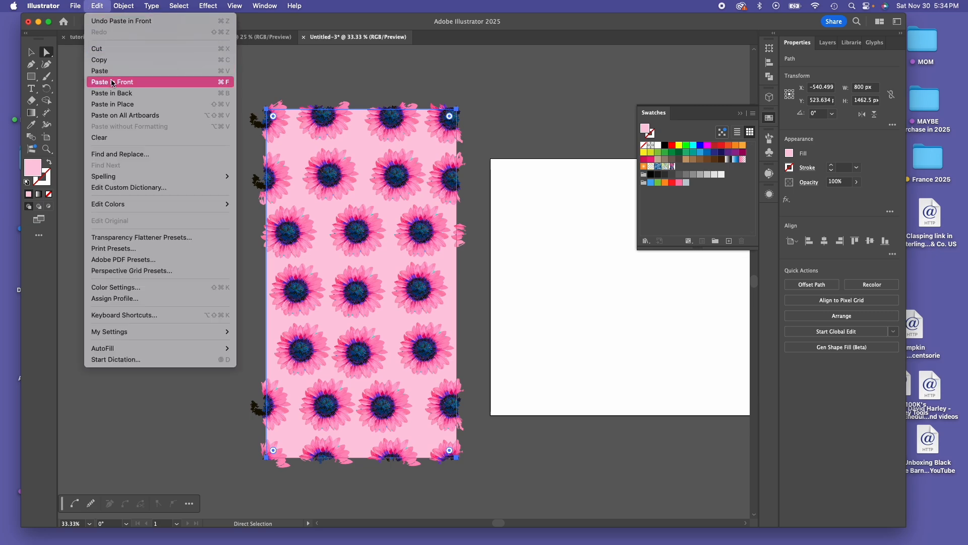
click(113, 84)
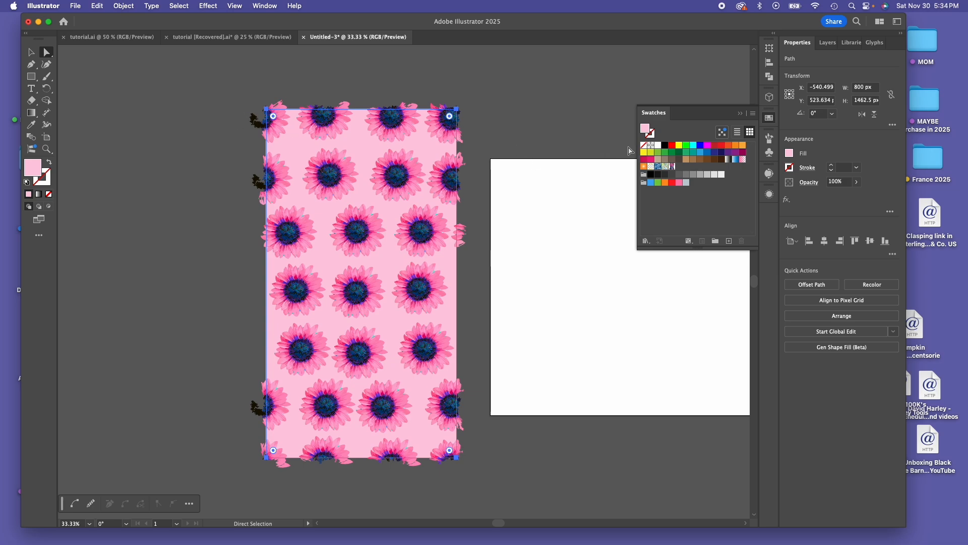
Try the blue R=63 G=169 B=245 swatch as the rectangle's fill, undo it and deselect
click(652, 183)
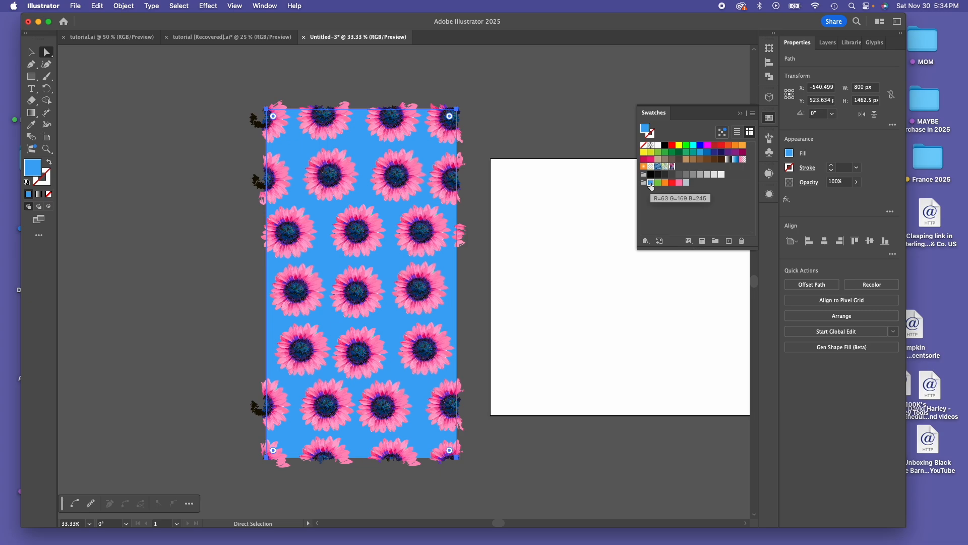
key(super+z)
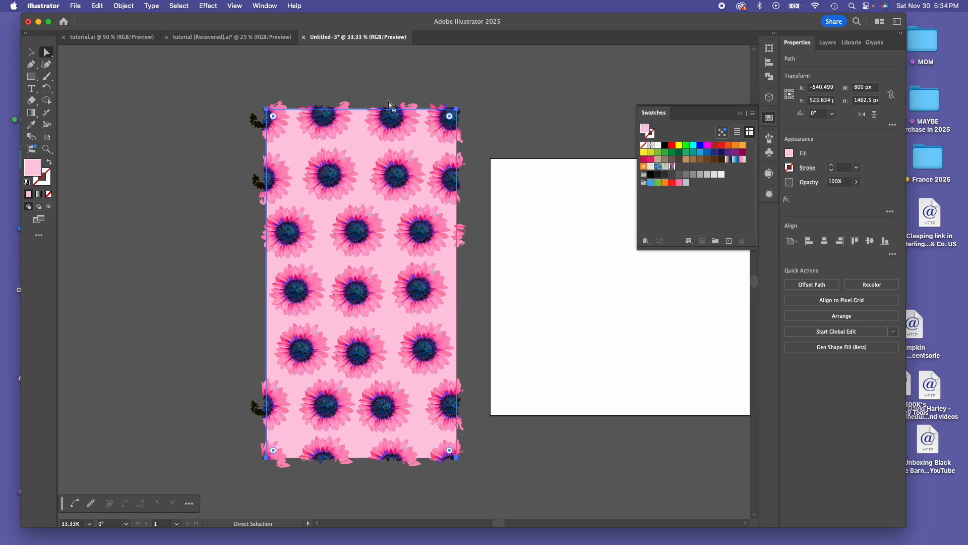
click(227, 91)
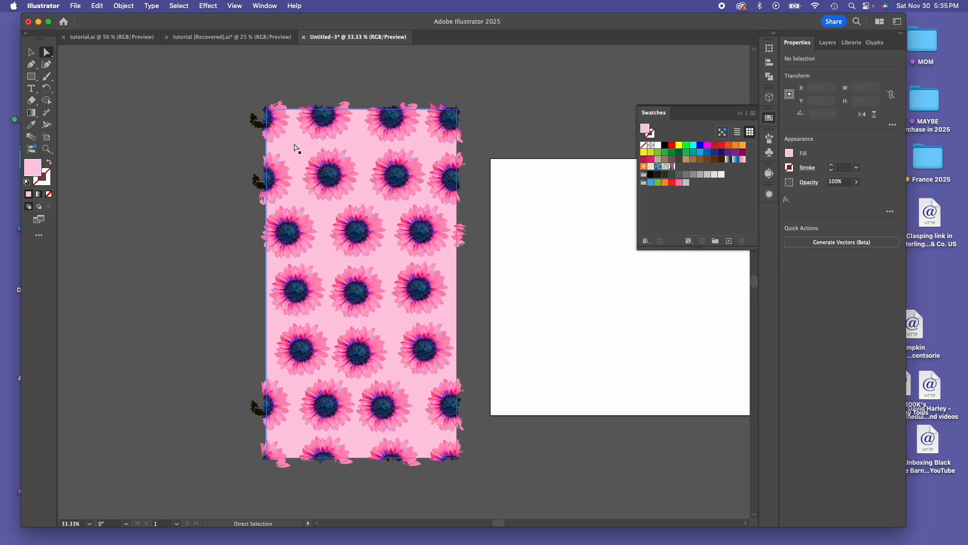
click(291, 147)
click(31, 52)
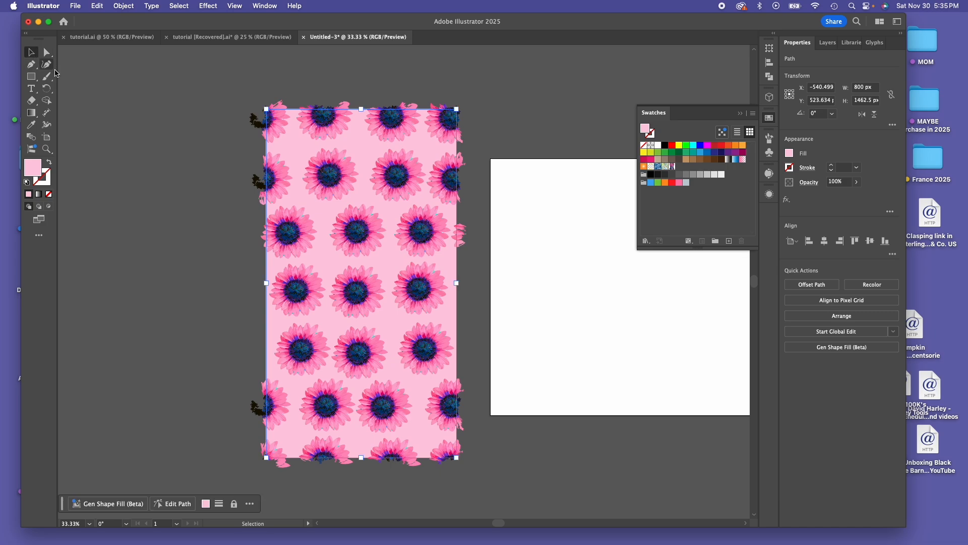
click(213, 119)
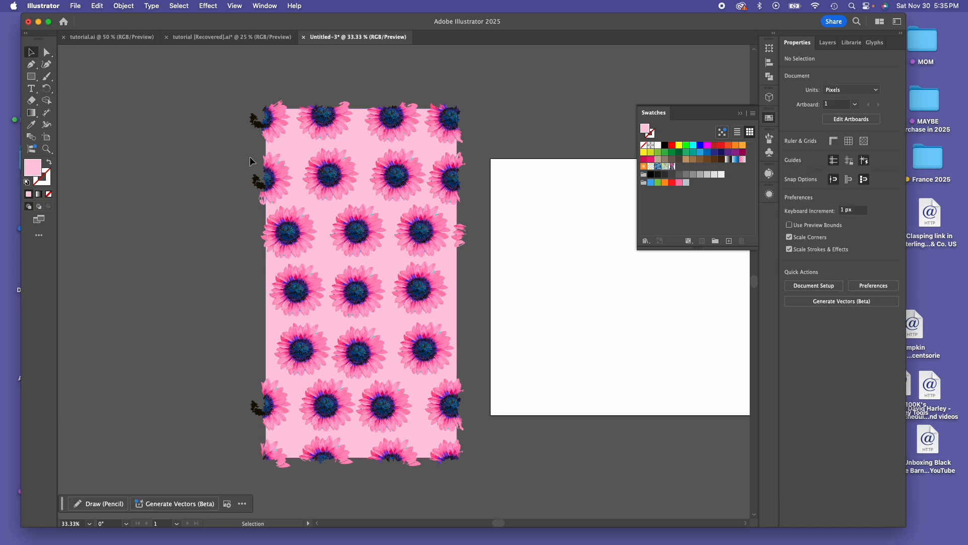
click(301, 150)
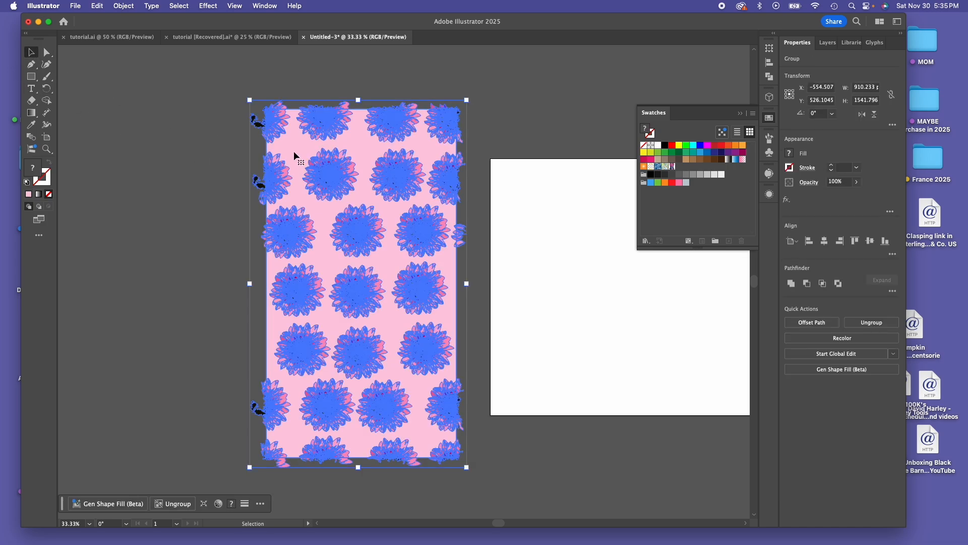
click(201, 151)
Copy only the pale pink background rectangle and paste it in place on top of the flowers
click(46, 52)
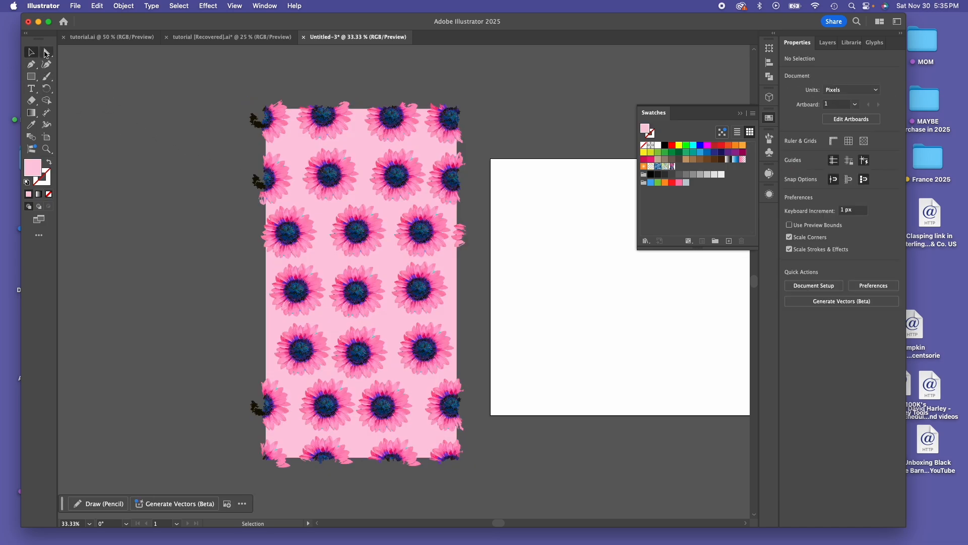
click(298, 152)
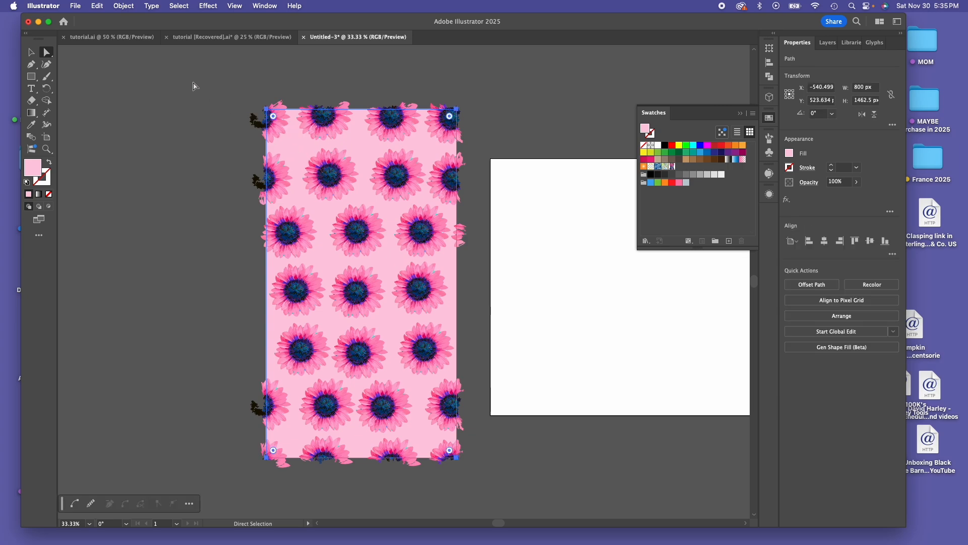
click(98, 6)
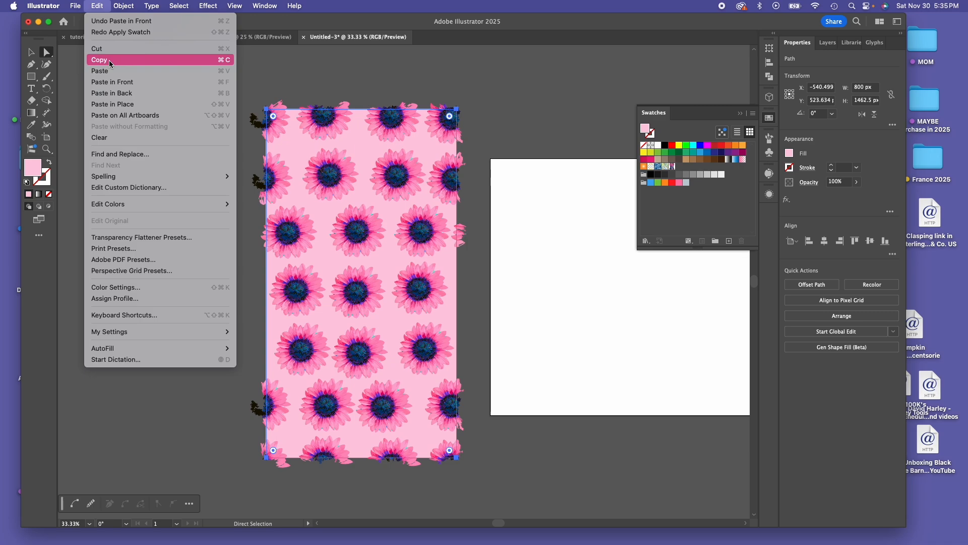
click(109, 59)
click(99, 7)
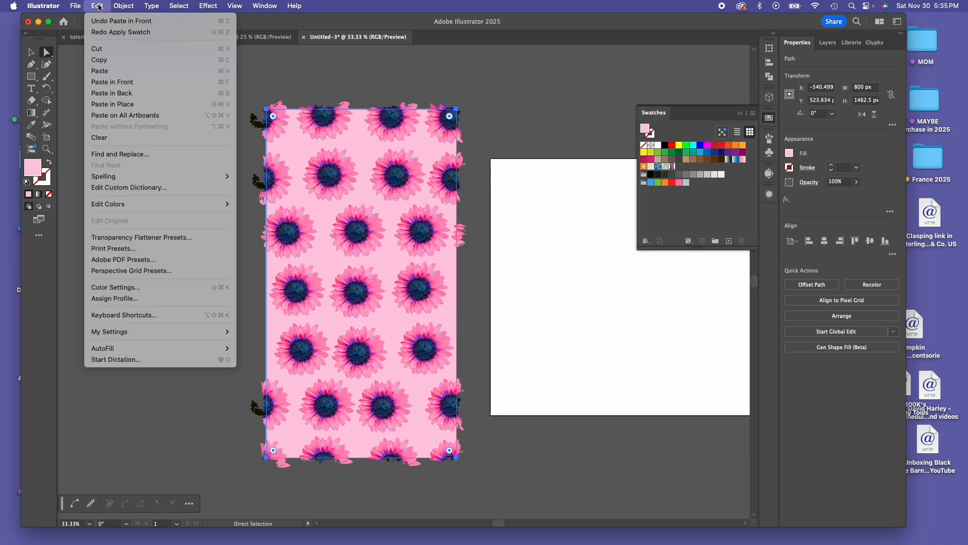
click(125, 105)
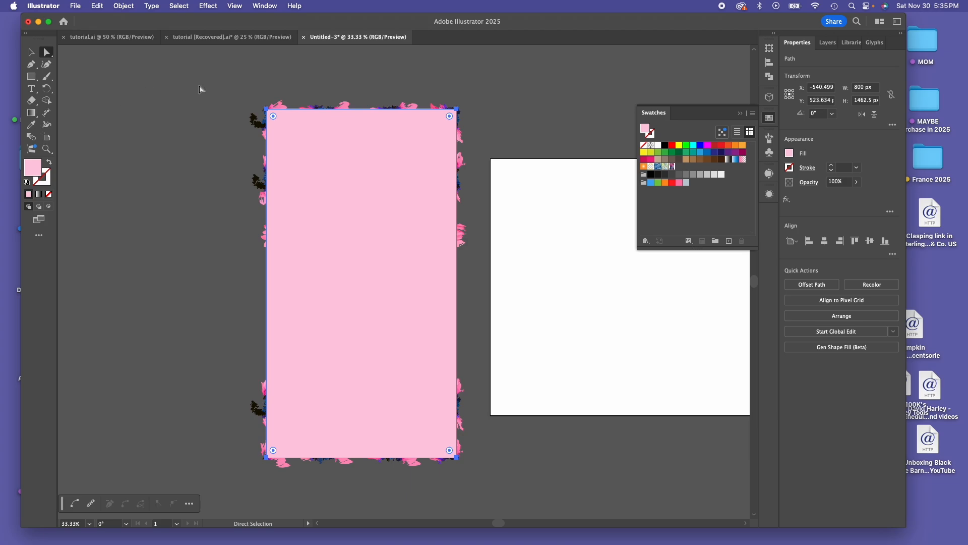
Make a clipping mask from the top rectangle and the flower group to trim the flowers to the rectangle's edges
click(31, 51)
click(210, 77)
drag(220, 79, 475, 478)
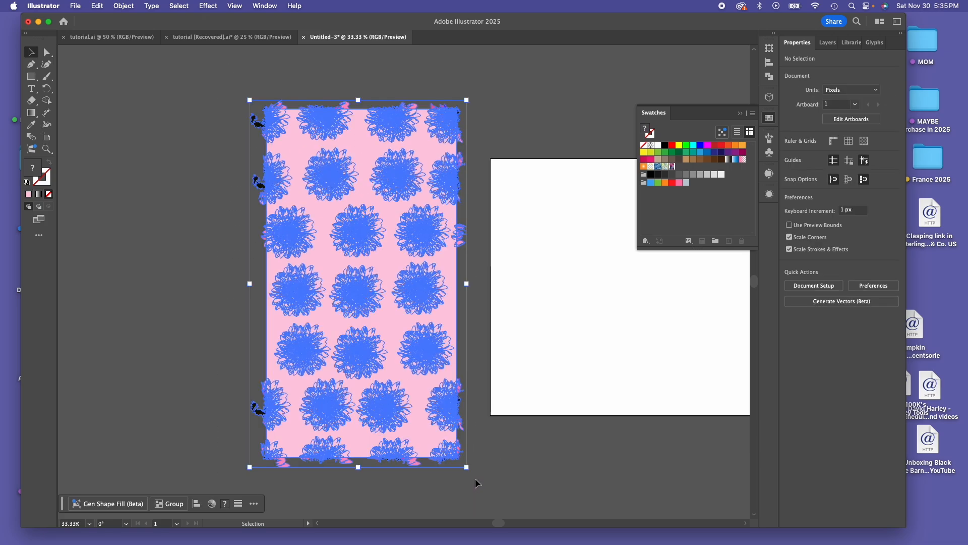
click(123, 6)
mouse_move(206, 441)
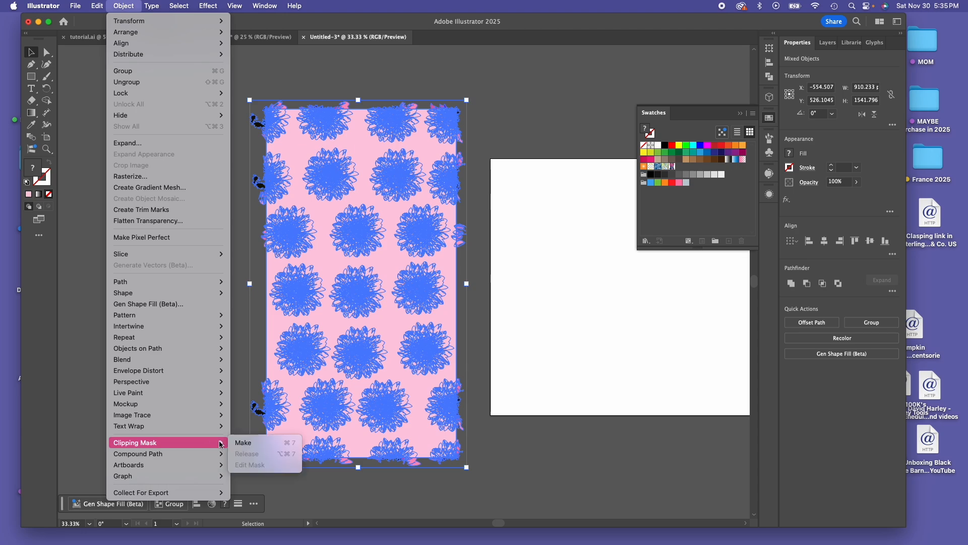
click(242, 444)
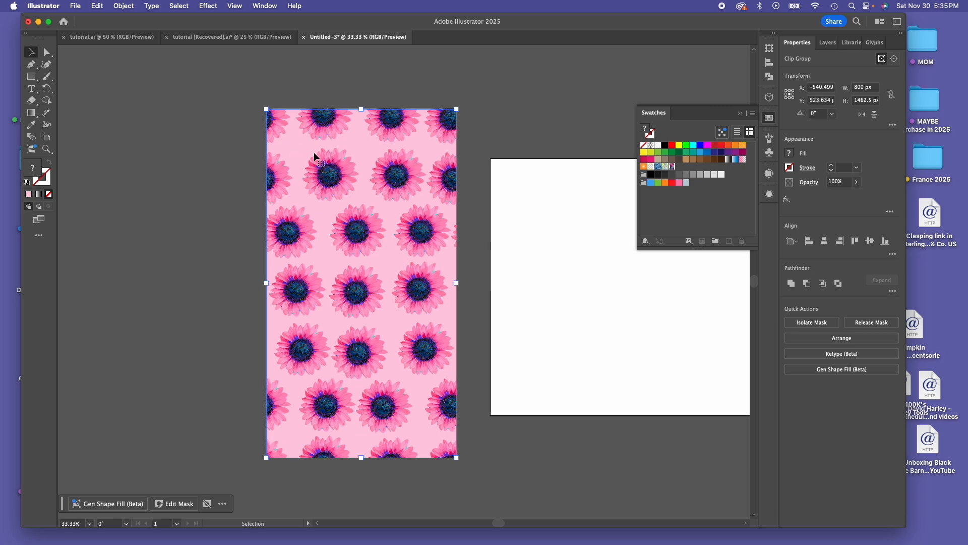
Display the asset export settings beside the artwork and add the clipped flower pattern as an export asset
click(265, 8)
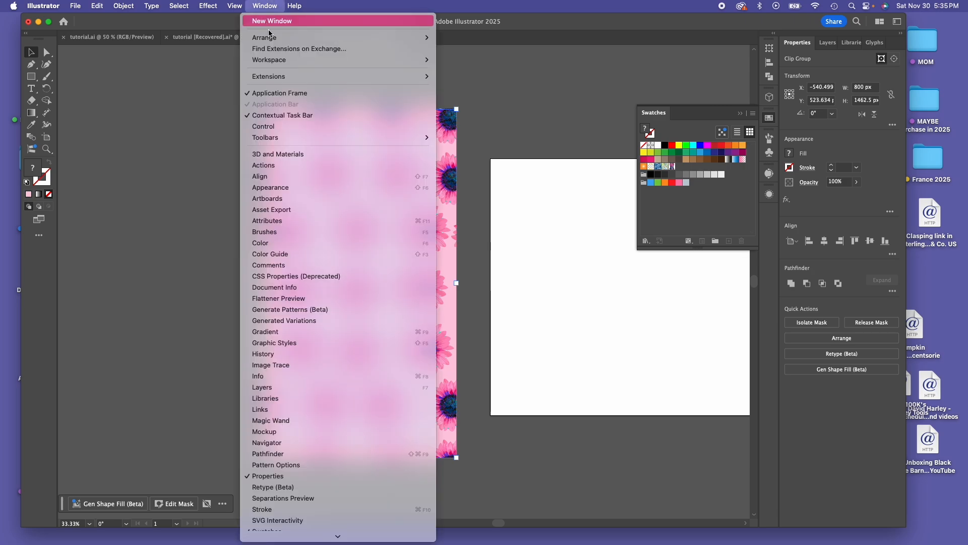
click(286, 210)
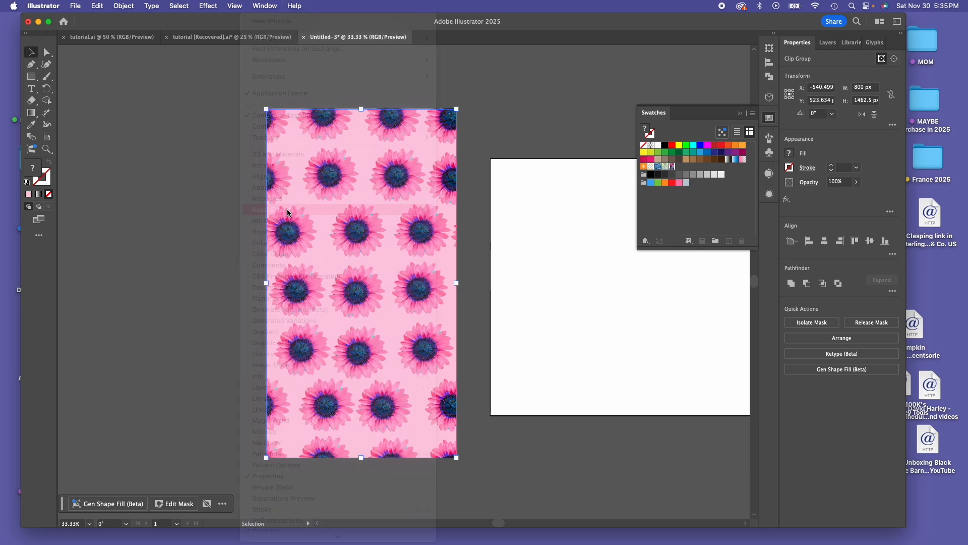
drag(318, 167, 202, 162)
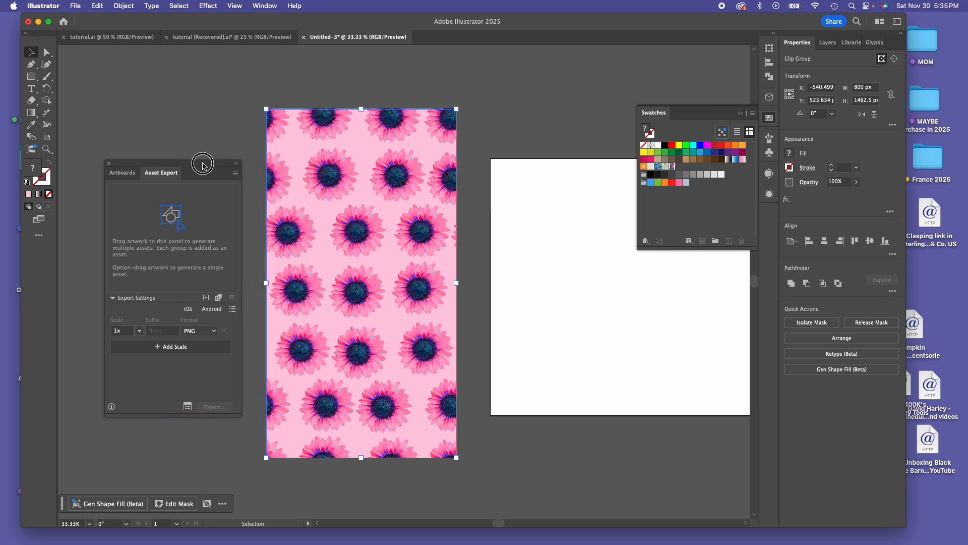
drag(323, 225, 166, 219)
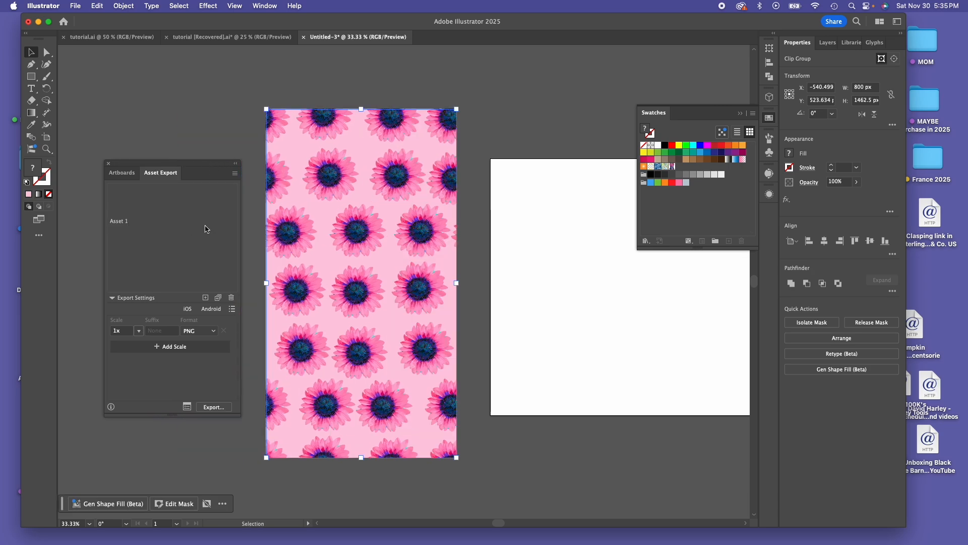
Export the clipped flower pattern asset as a 1x PNG to the Desktop folder
click(214, 407)
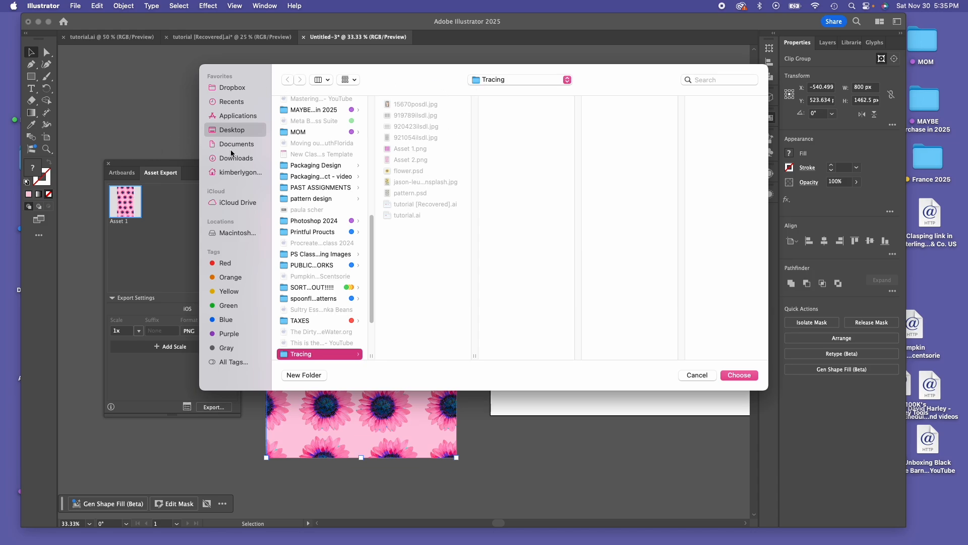
click(238, 130)
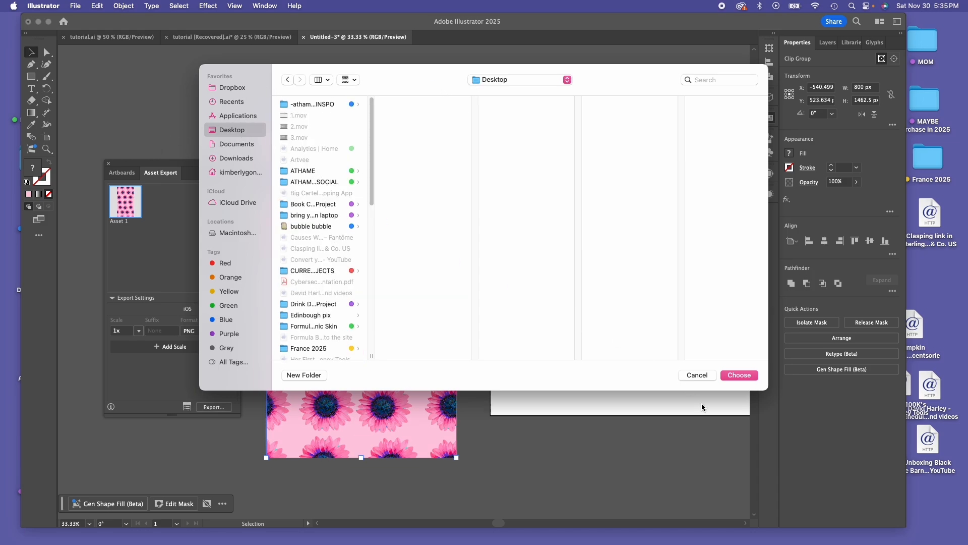
click(738, 376)
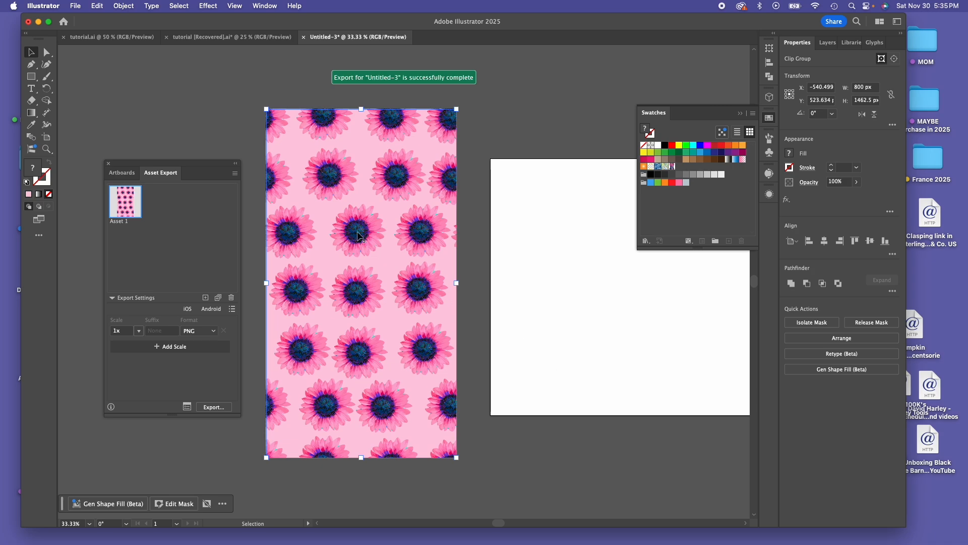
Clear the document window and the asset export settings off the screen and select the exported Asset 1.png on the desktop
click(39, 22)
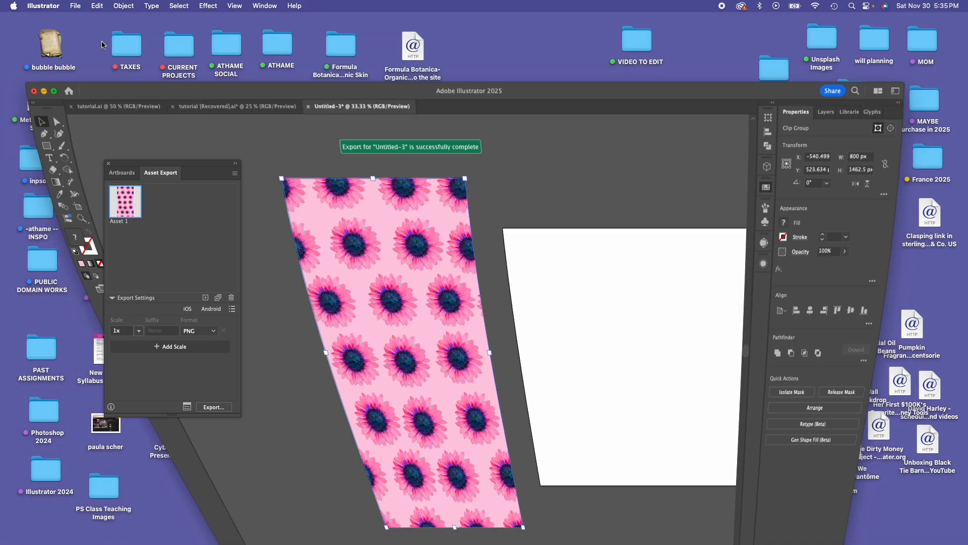
click(108, 163)
mouse_move(754, 260)
mouse_down()
mouse_move(745, 267)
mouse_move(756, 266)
mouse_up()
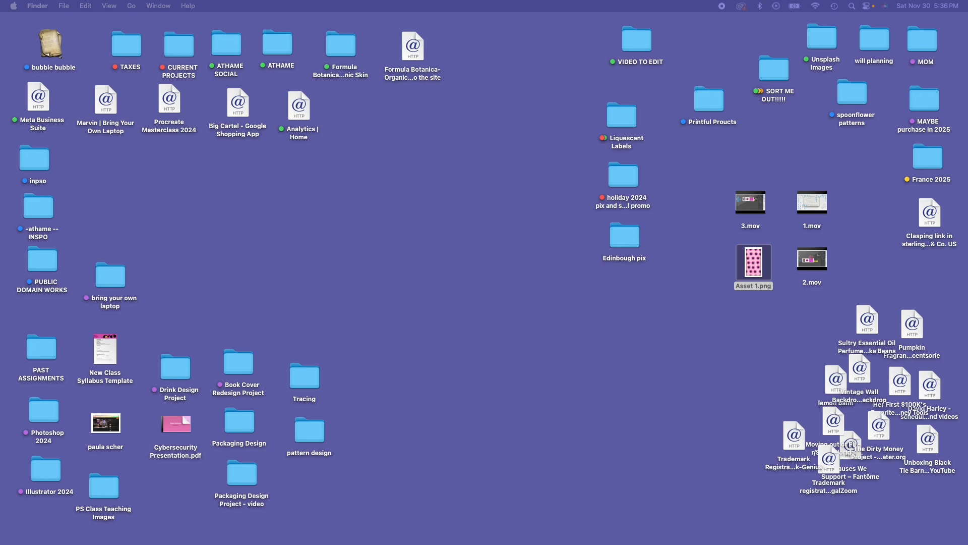
Switch to Chrome and go to the spoonflower.com home page
drag(538, 544, 463, 43)
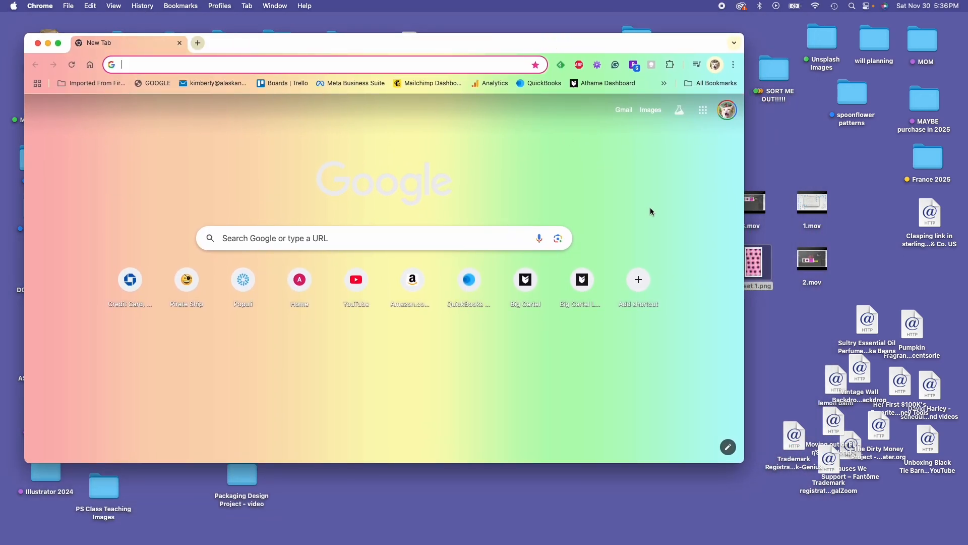
drag(345, 47, 361, 49)
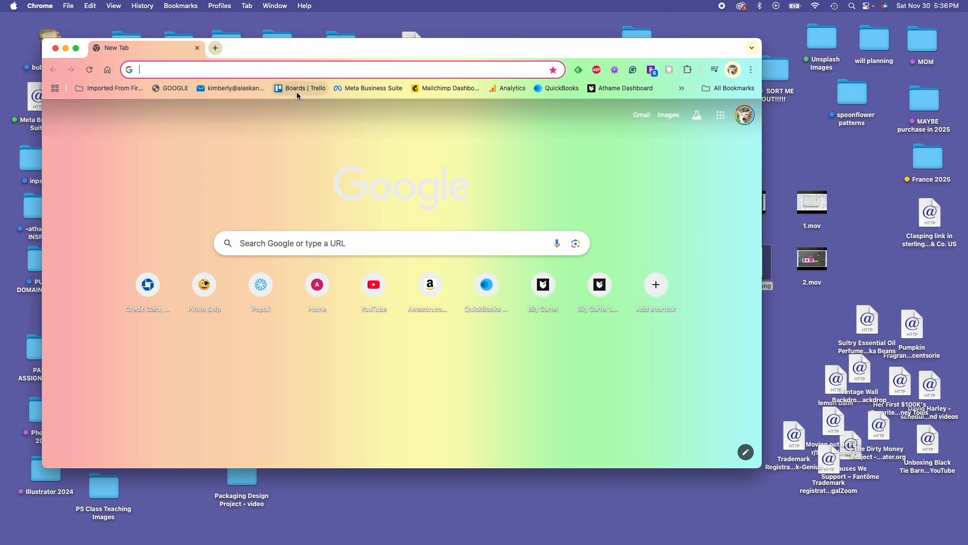
text(spoonf)
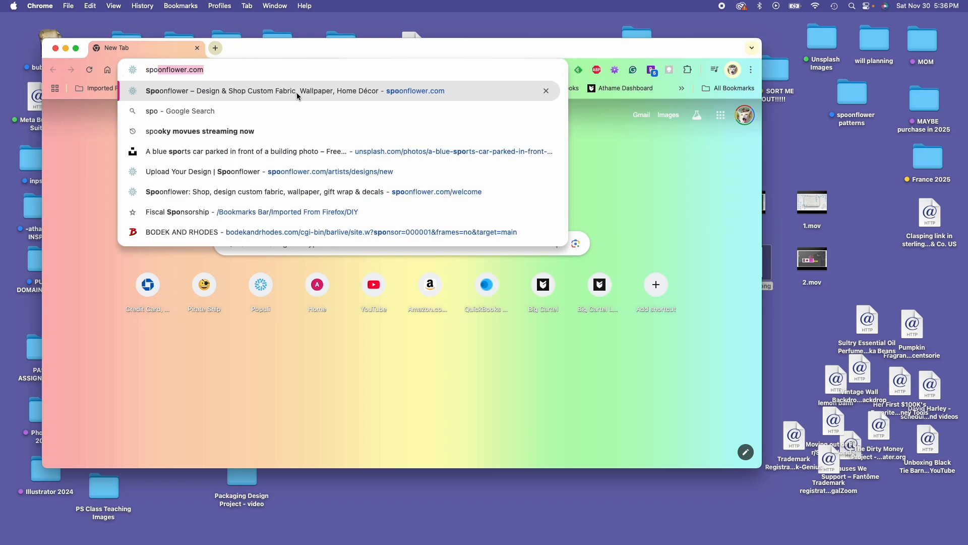
text(lower)
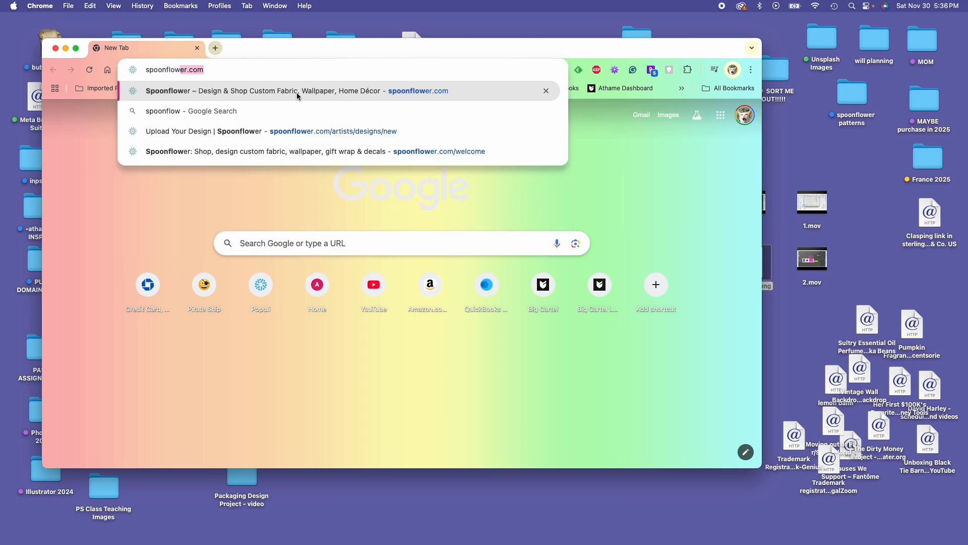
click(296, 93)
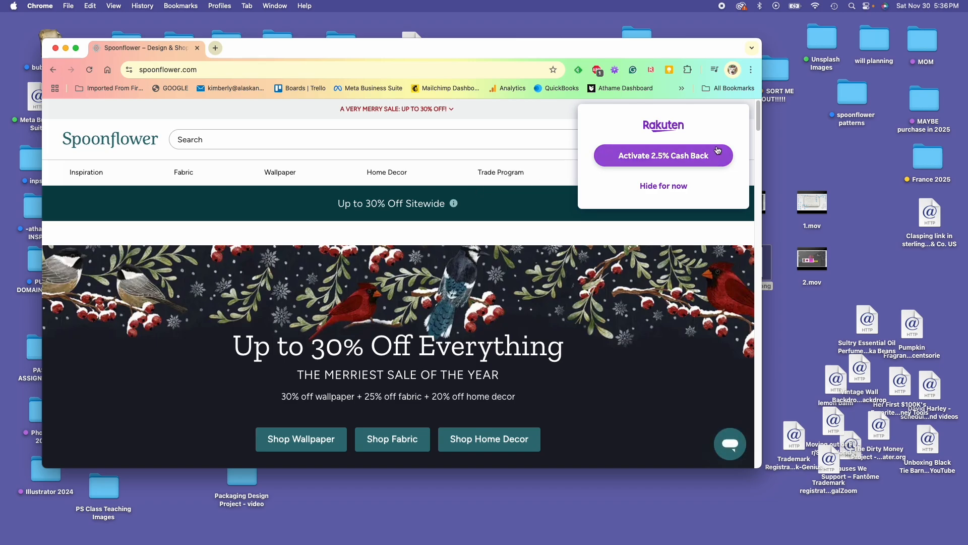
Hide the Rakuten cash-back offer and log in to Spoonflower with the prefilled account details, completing the robot check
click(664, 185)
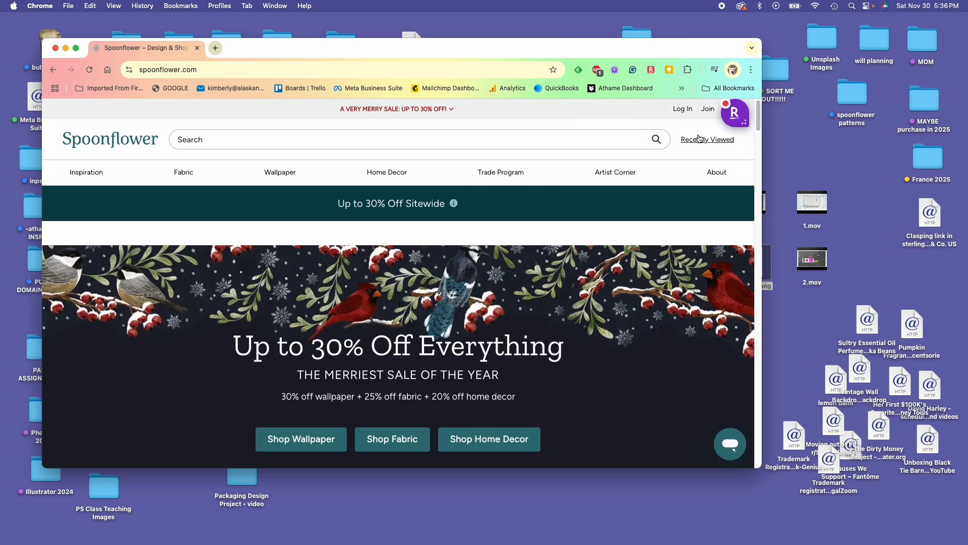
click(680, 110)
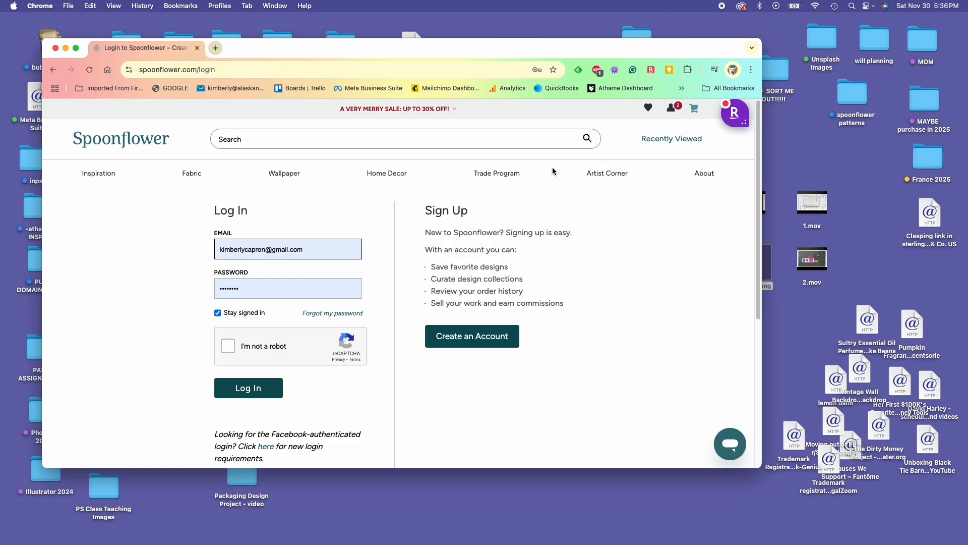
click(228, 346)
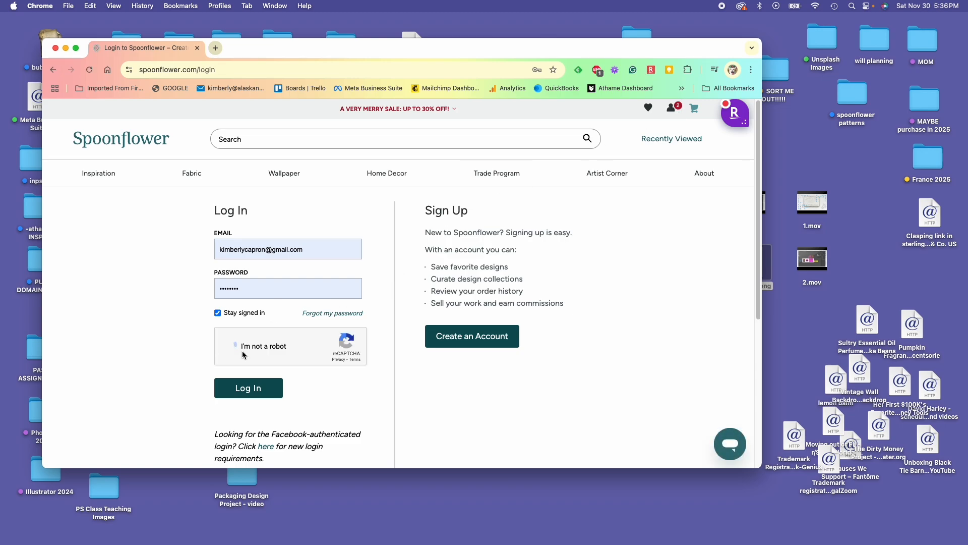
click(260, 394)
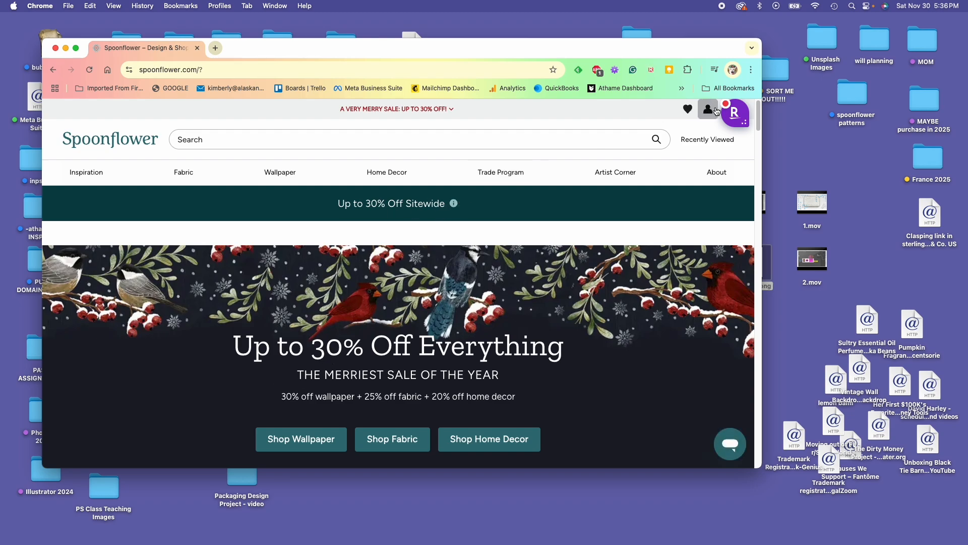
Move the Rakuten badge clear of the account options and open the page for uploading a new design
drag(741, 120, 715, 218)
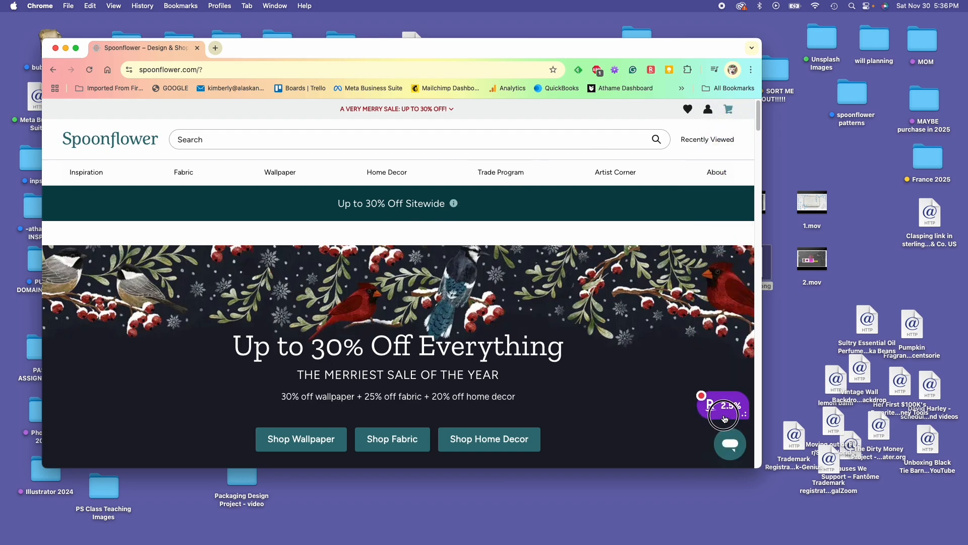
click(709, 109)
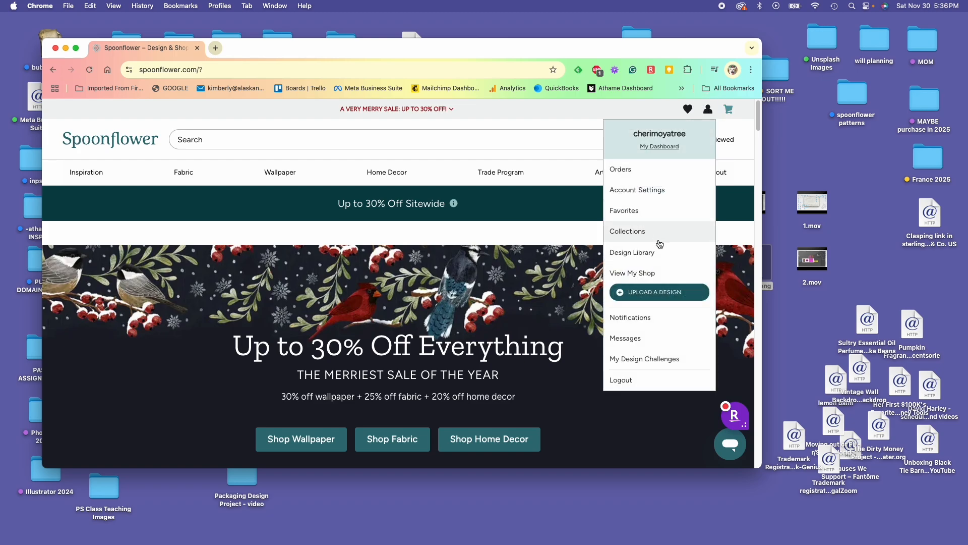
click(635, 254)
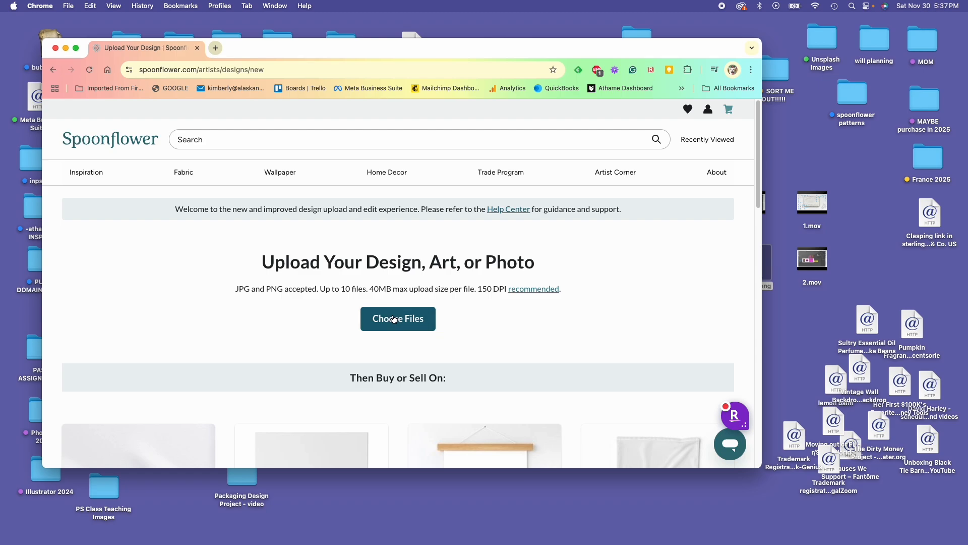
Upload Asset 1.png from the Desktop as a new design, agree to the terms of service and dismiss the welcome notice
click(394, 319)
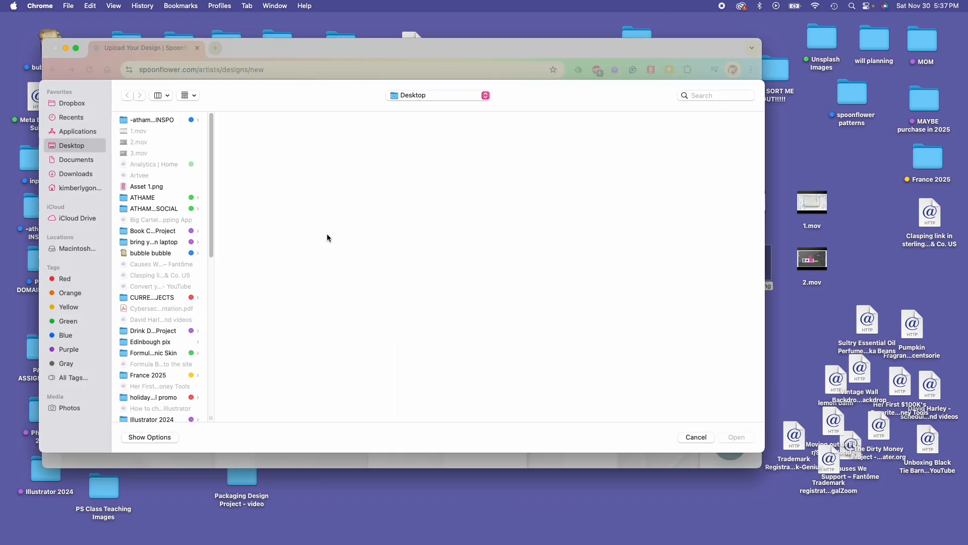
click(161, 186)
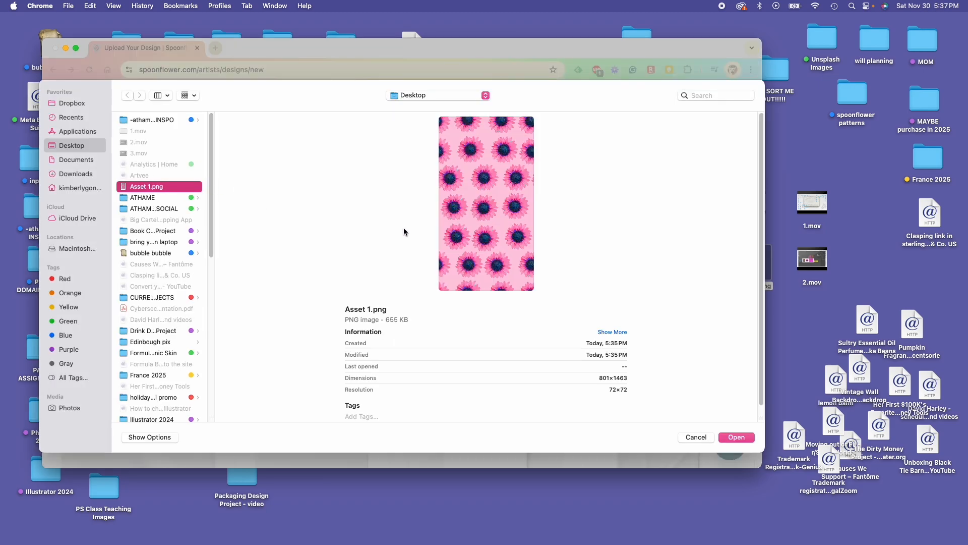
click(726, 438)
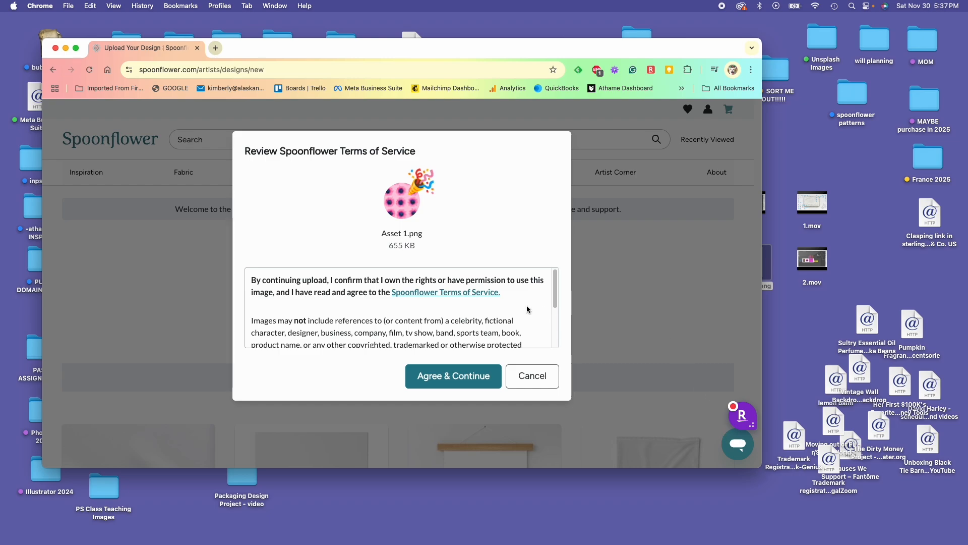
click(468, 377)
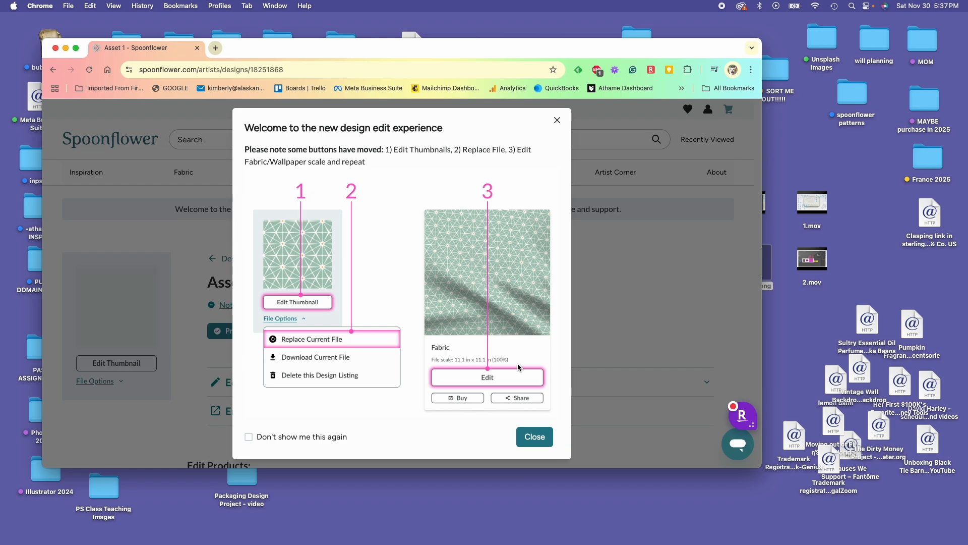
click(533, 437)
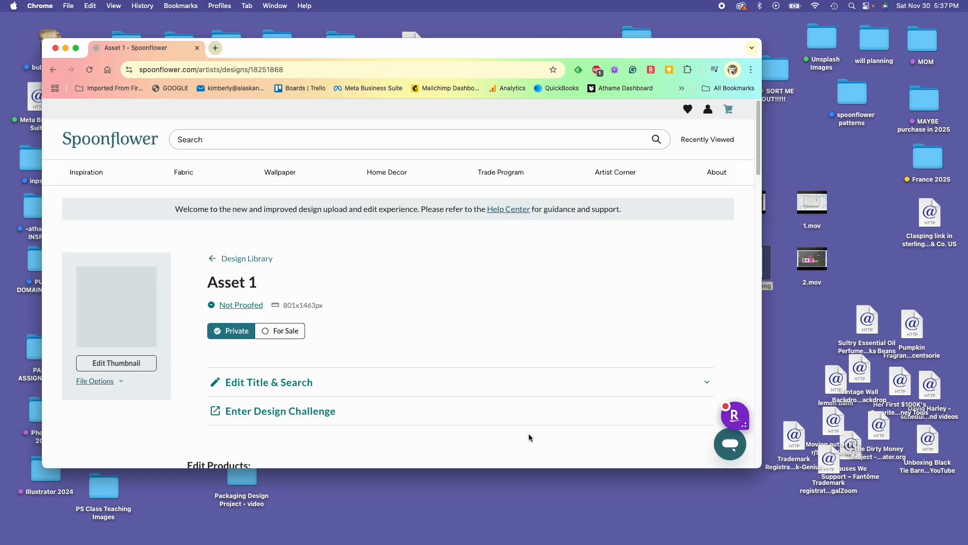
Examine how the uploaded flower pattern repeats on the product previews, from fabric and tea towel to pillow sham and sheet set
scroll(513, 368, down, 4)
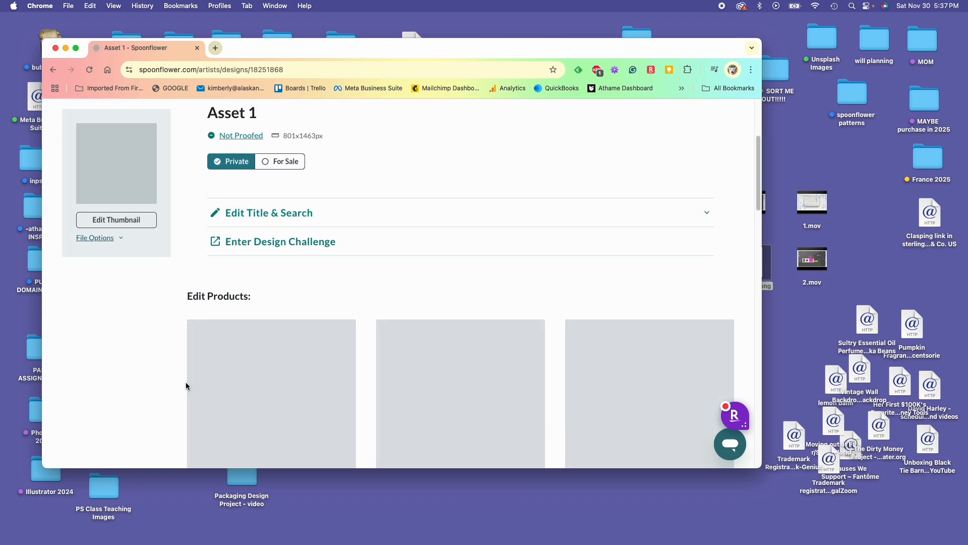
scroll(187, 382, down, 1)
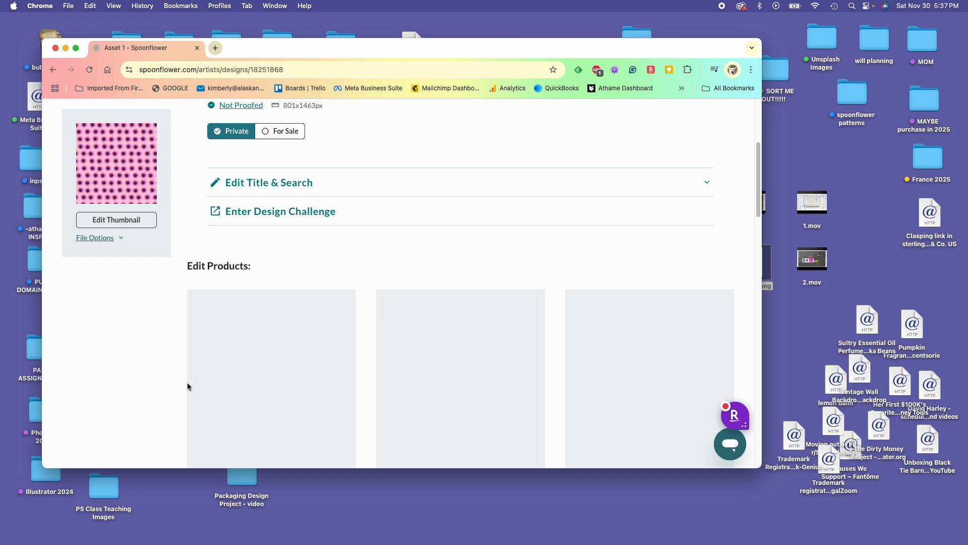
scroll(188, 386, down, 2)
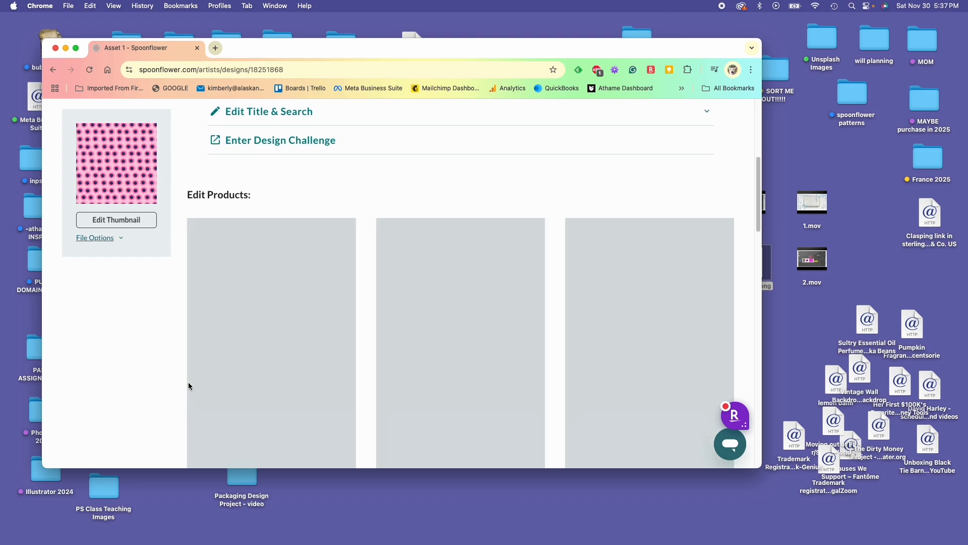
scroll(173, 385, down, 4)
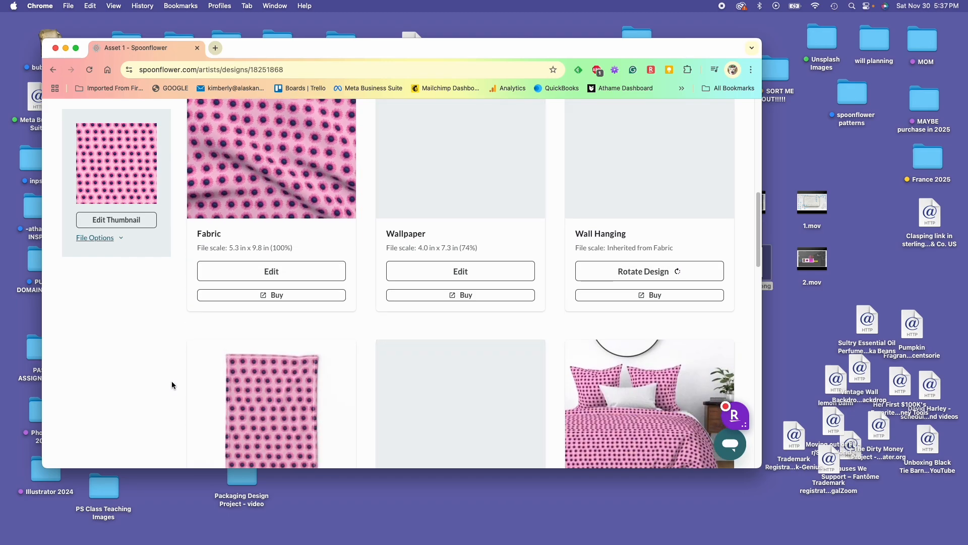
scroll(172, 384, down, 3)
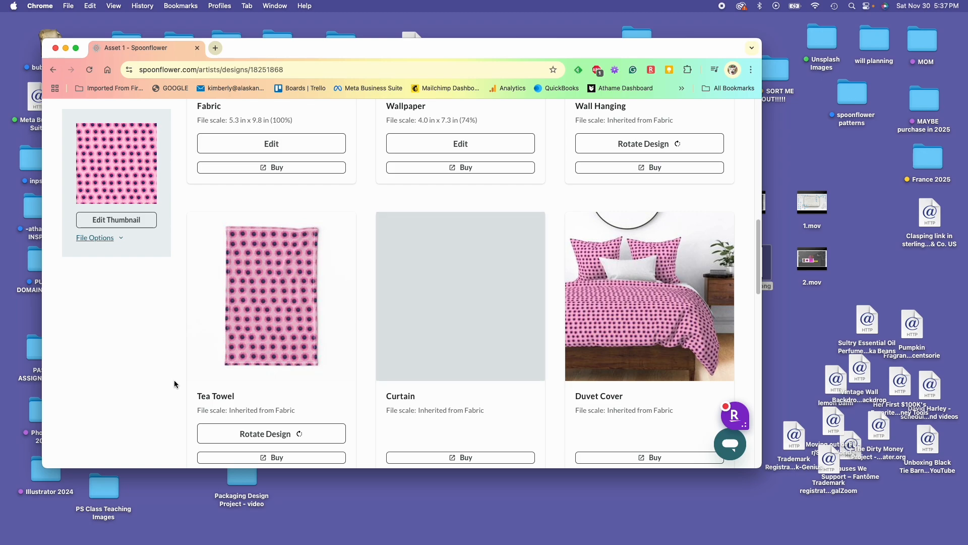
scroll(174, 383, down, 5)
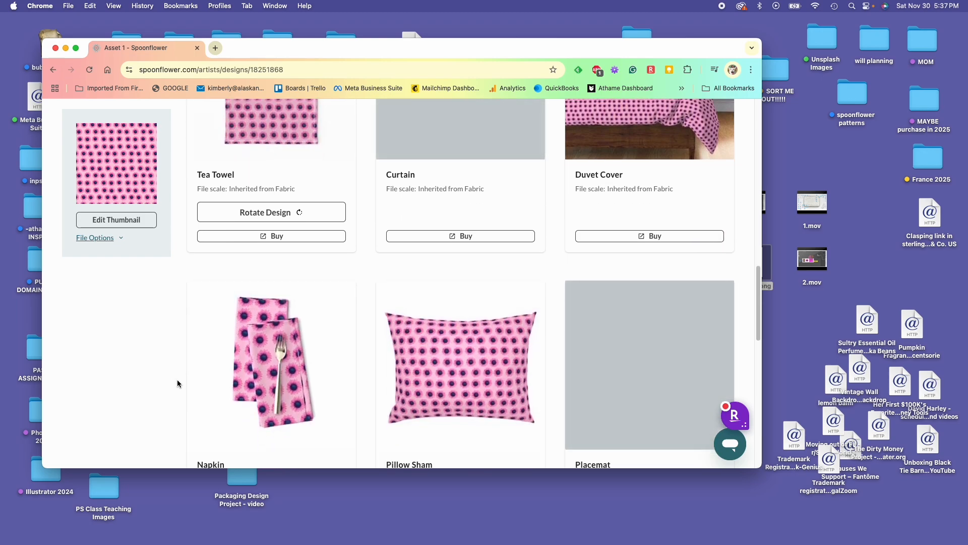
scroll(178, 383, down, 6)
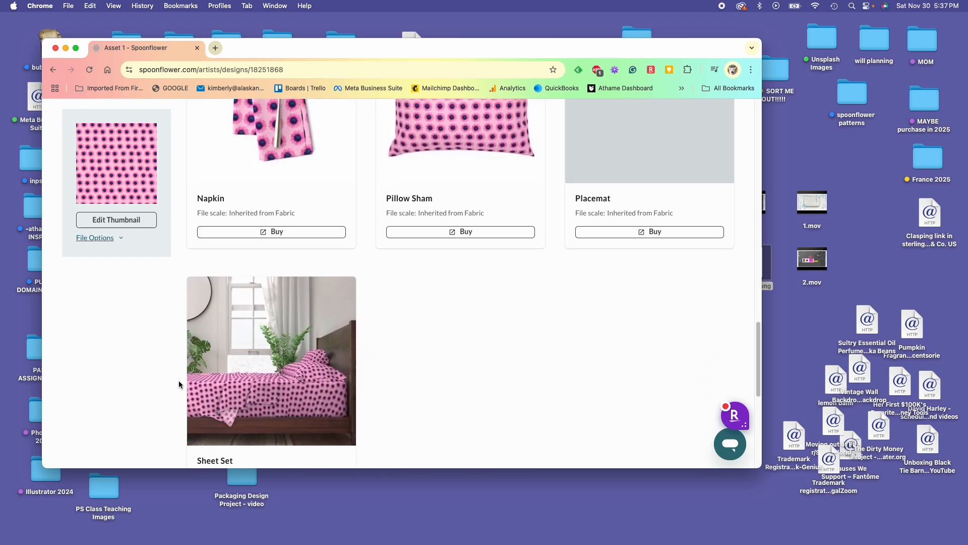
scroll(180, 385, down, 2)
scroll(182, 386, down, 3)
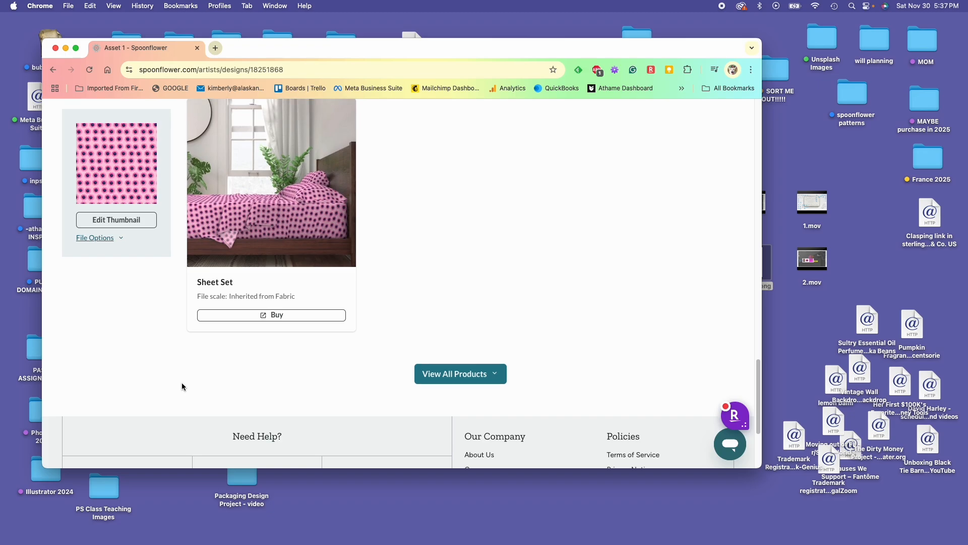
scroll(183, 385, up, 15)
scroll(183, 385, down, 6)
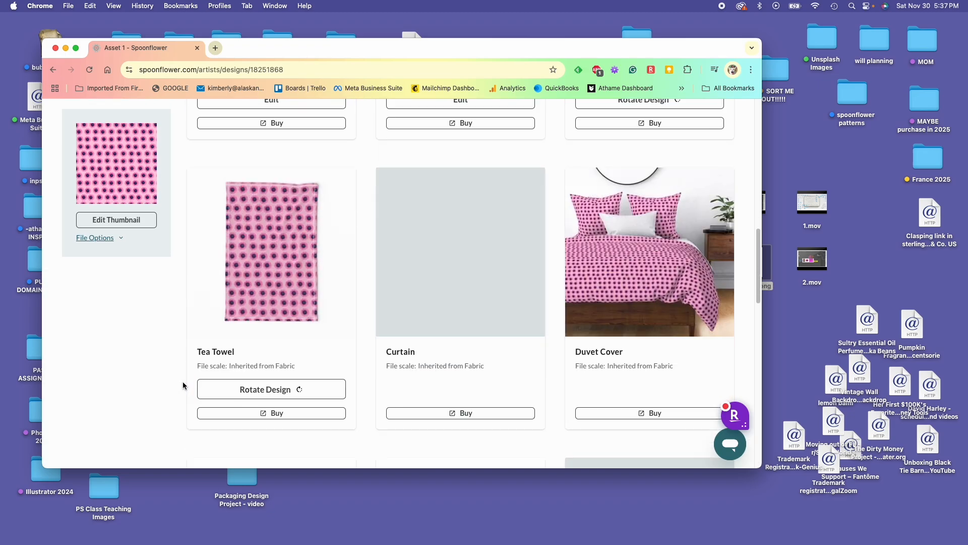
scroll(183, 385, up, 5)
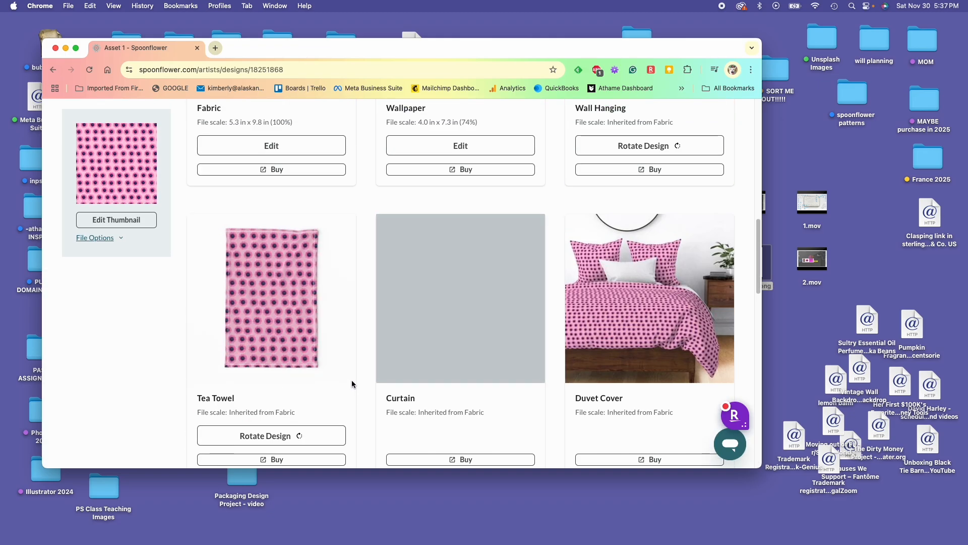
scroll(233, 378, up, 7)
scroll(234, 378, down, 2)
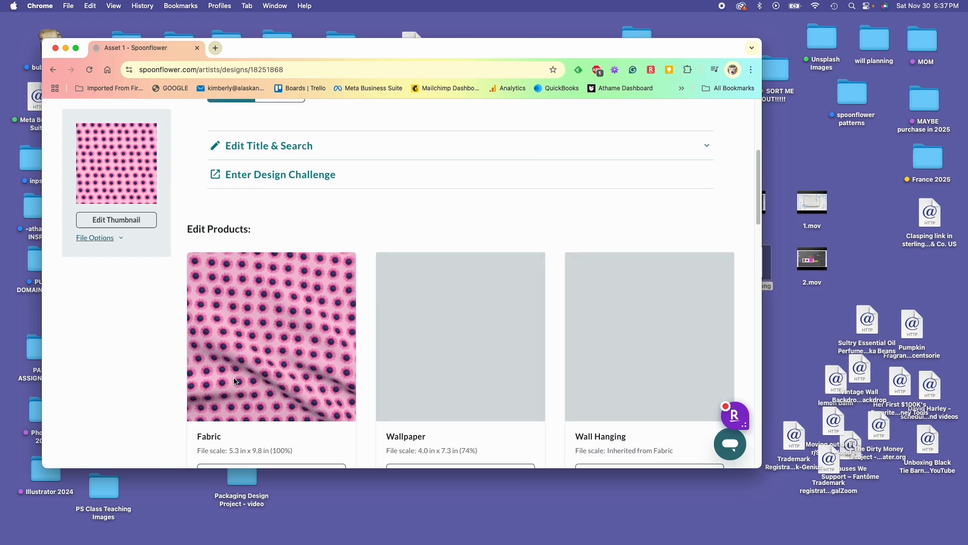
scroll(234, 378, up, 10)
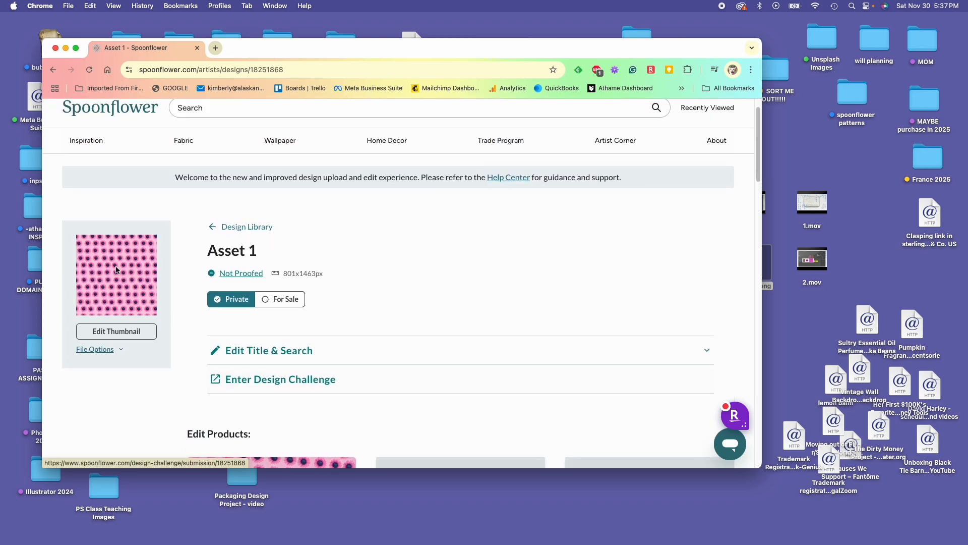
scroll(344, 380, down, 5)
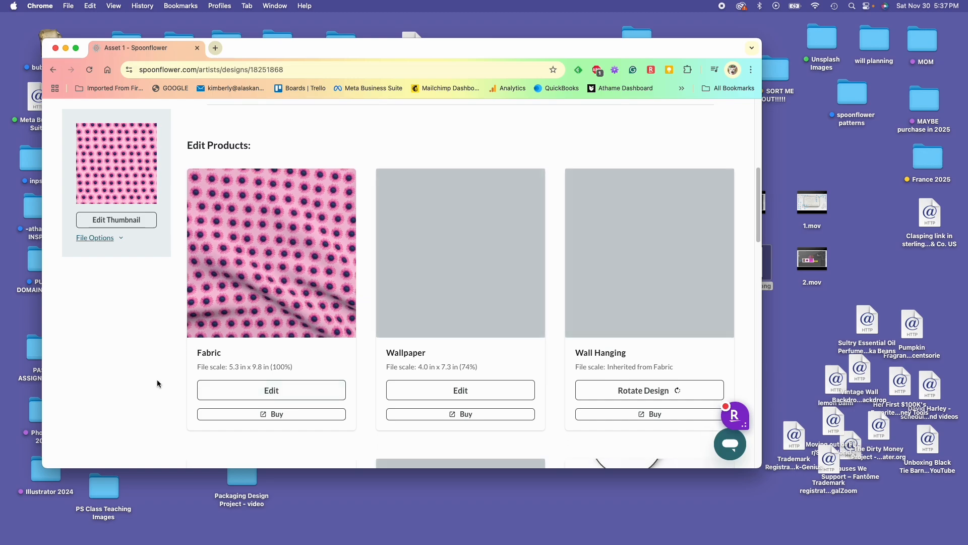
scroll(149, 411, down, 5)
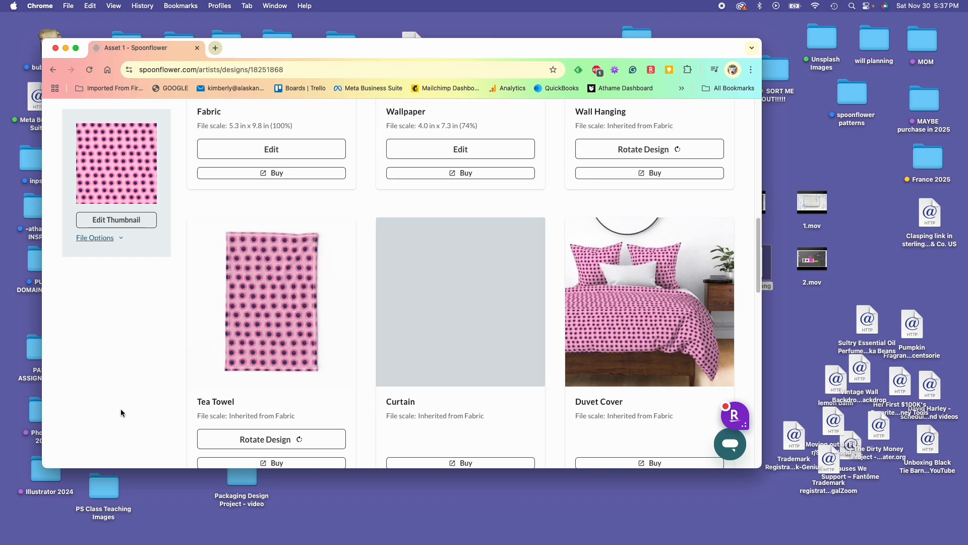
scroll(121, 409, down, 3)
scroll(129, 411, down, 3)
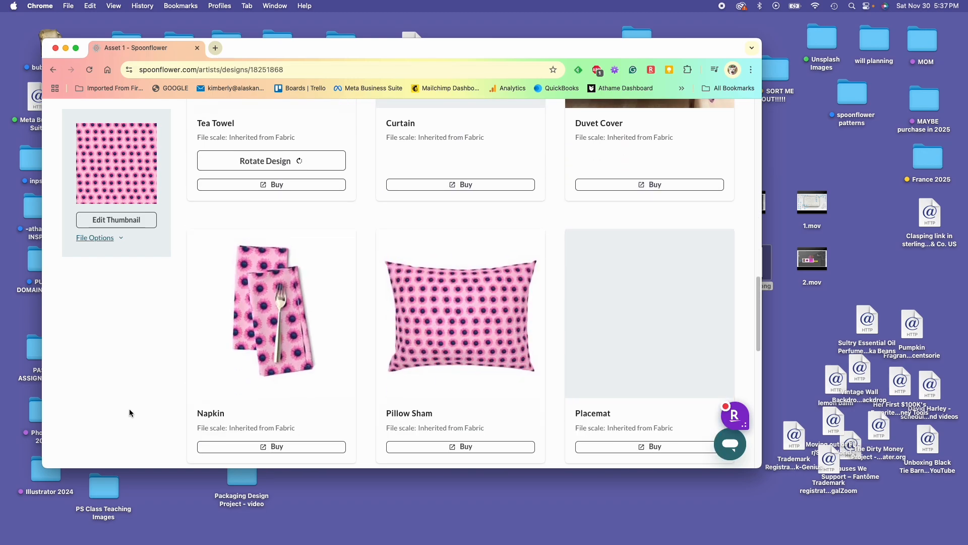
scroll(129, 411, down, 4)
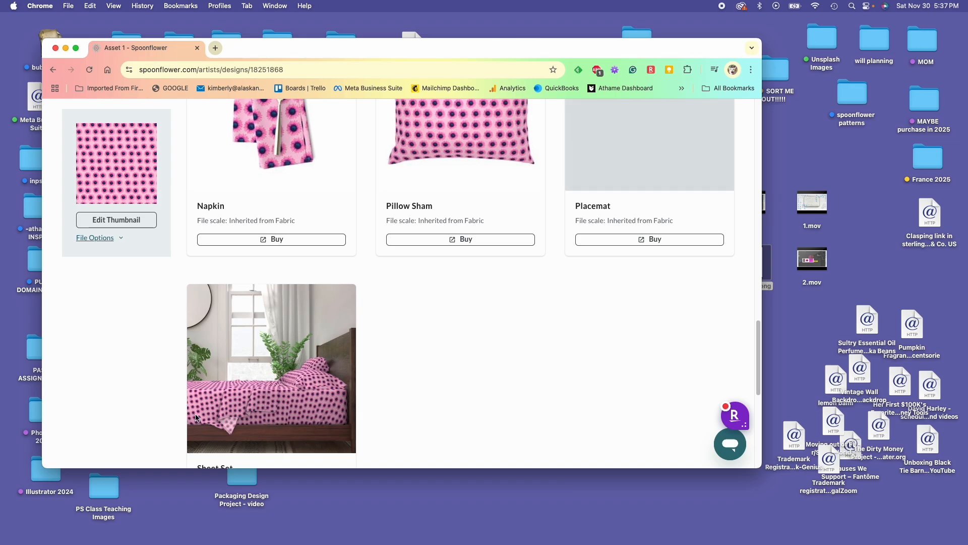
scroll(182, 415, up, 10)
scroll(182, 412, up, 4)
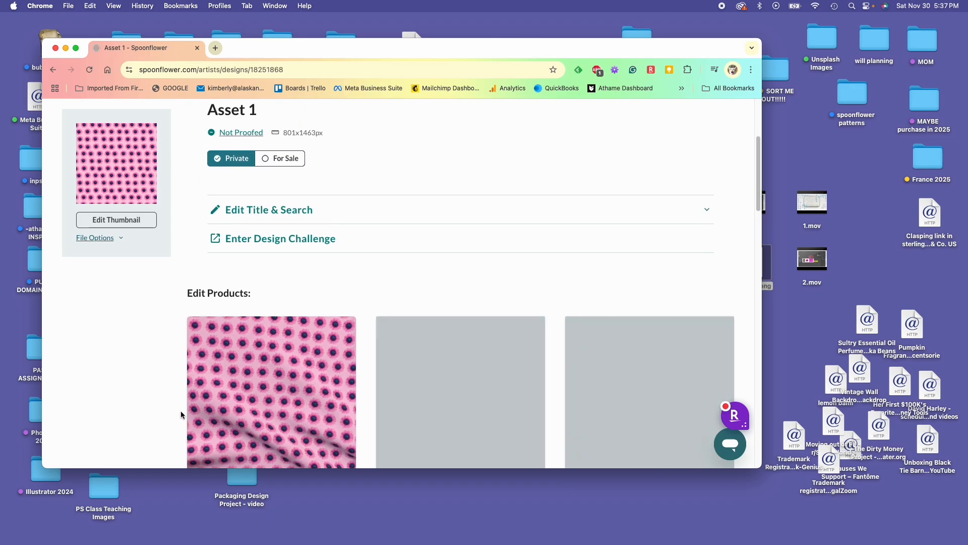
drag(469, 52, 499, 44)
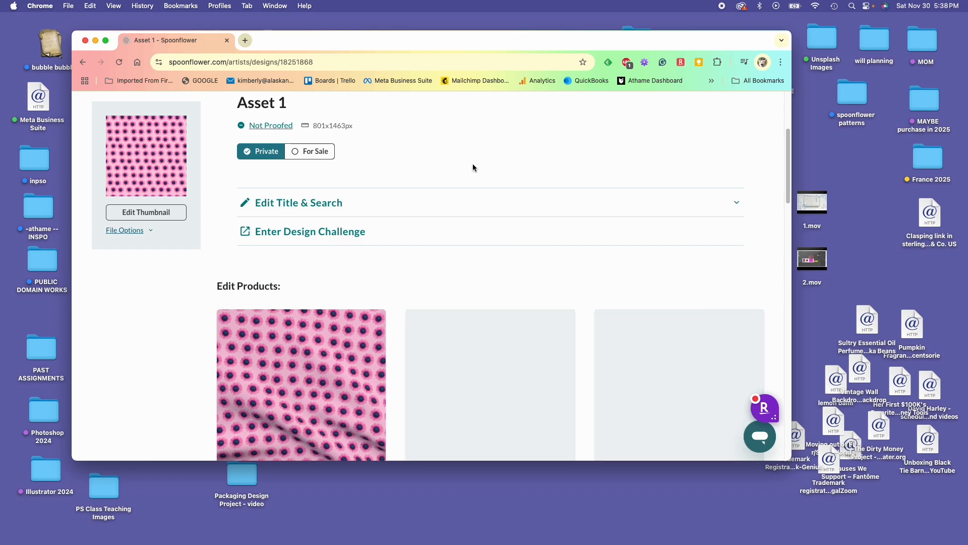